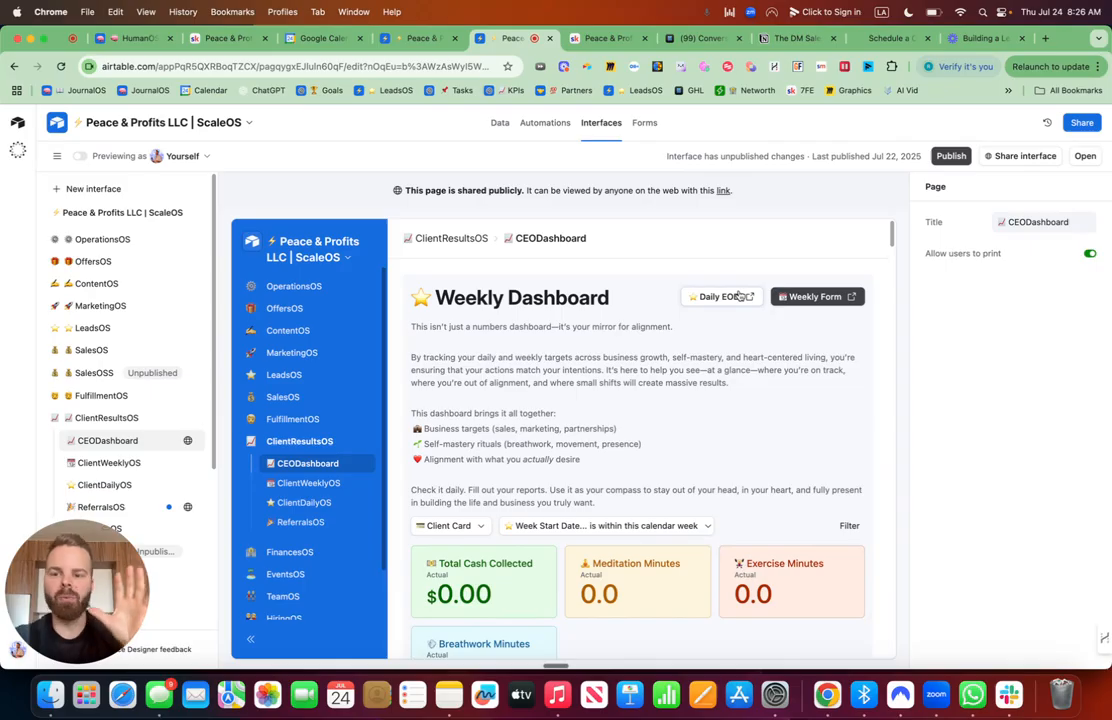
Open the form linked to the Daily EOD button and review its sections from Details through Self
click(725, 303)
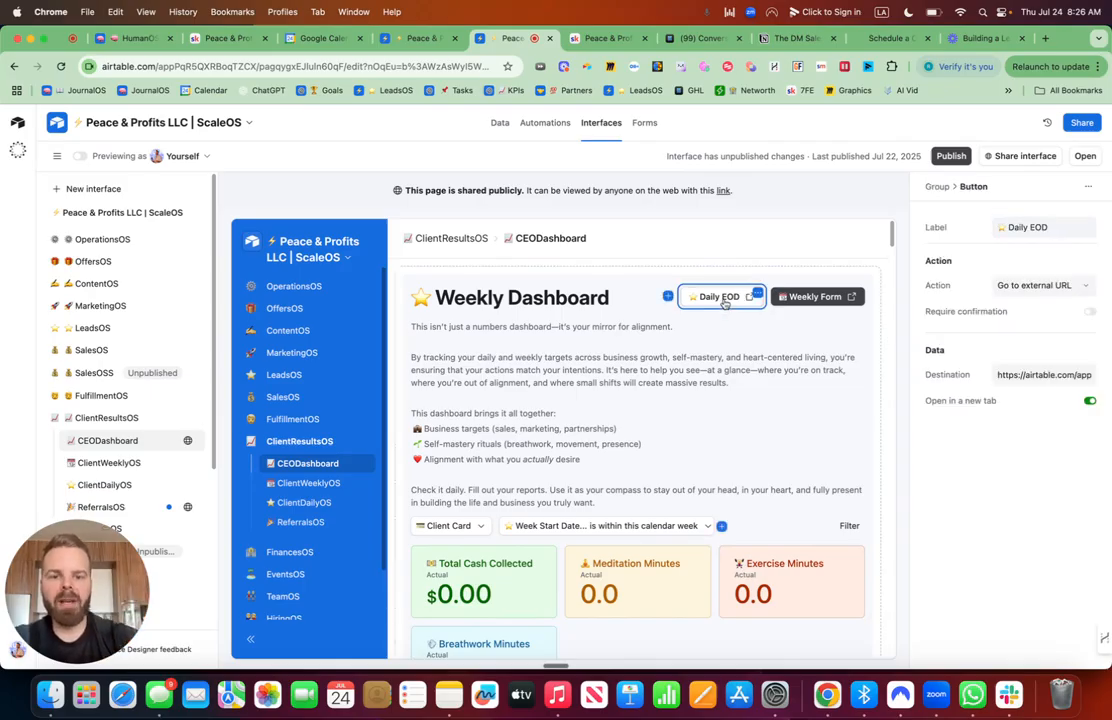
click(723, 300)
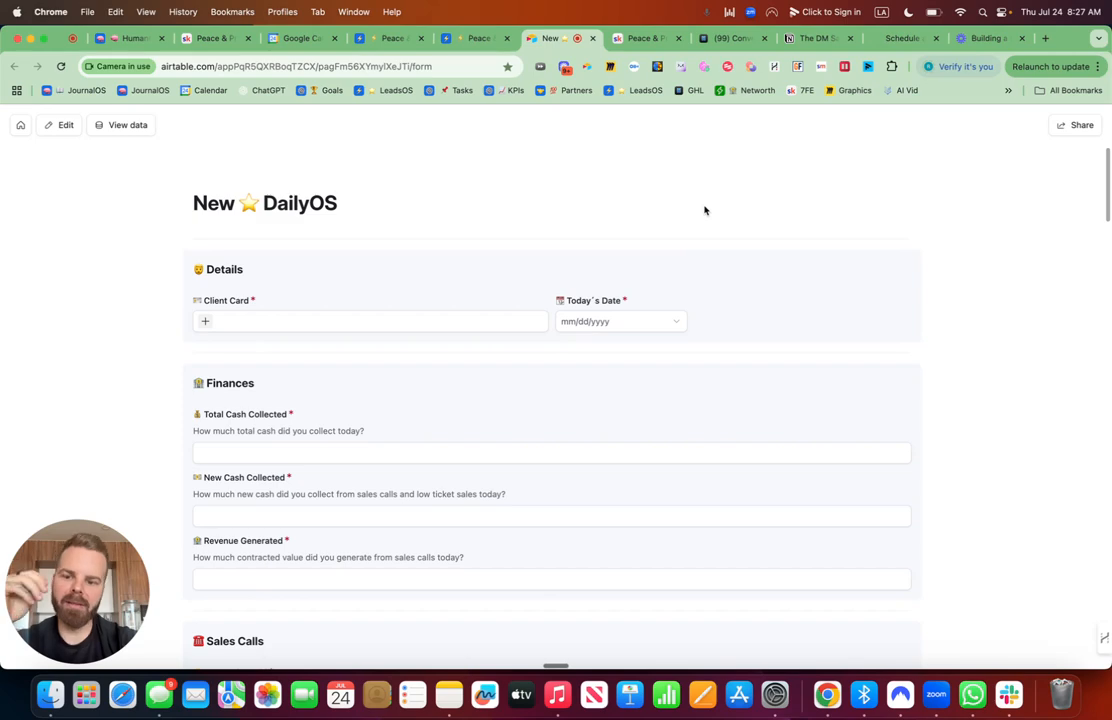
scroll(562, 196, down, 10)
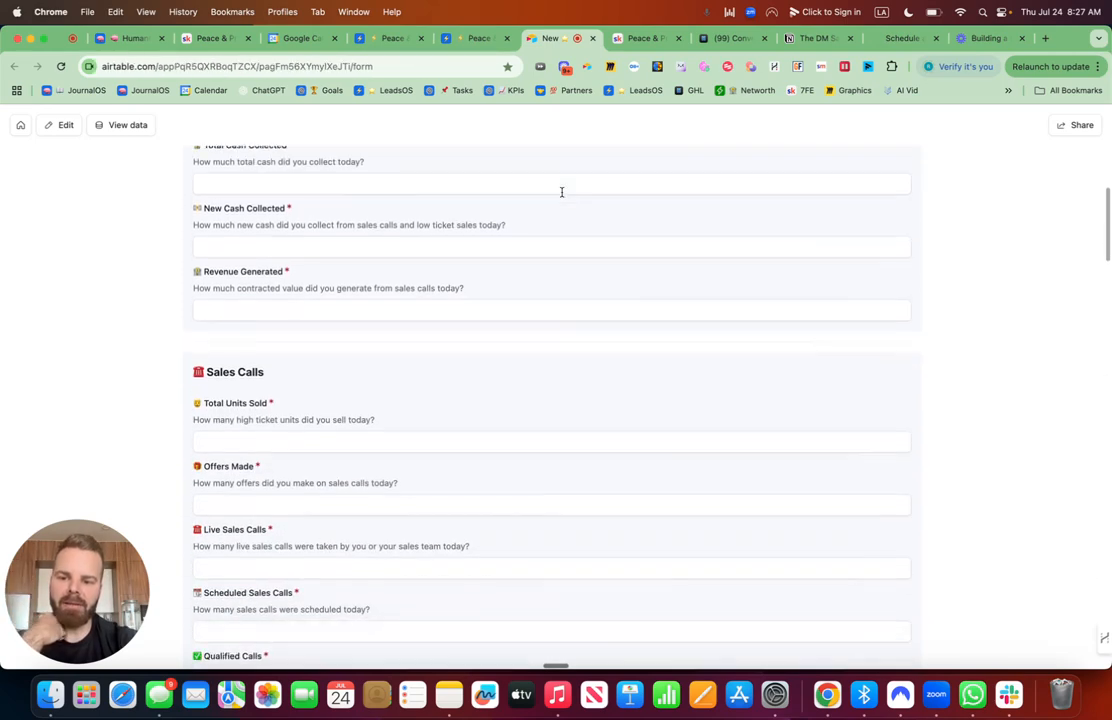
scroll(562, 196, down, 15)
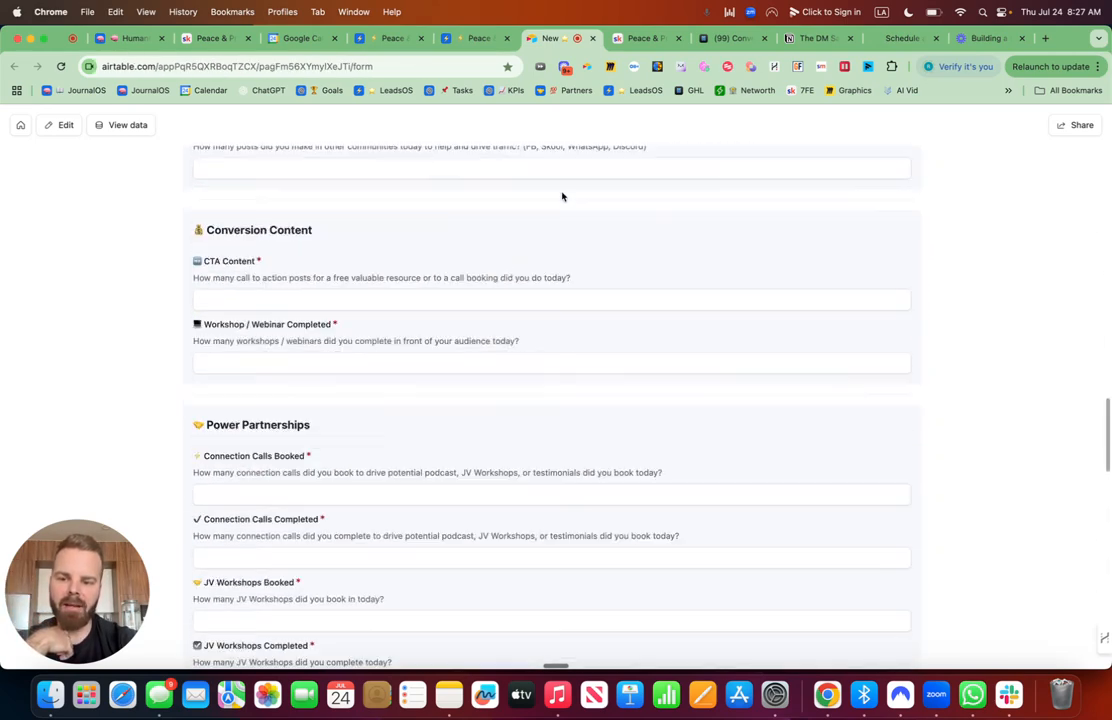
scroll(562, 193, down, 5)
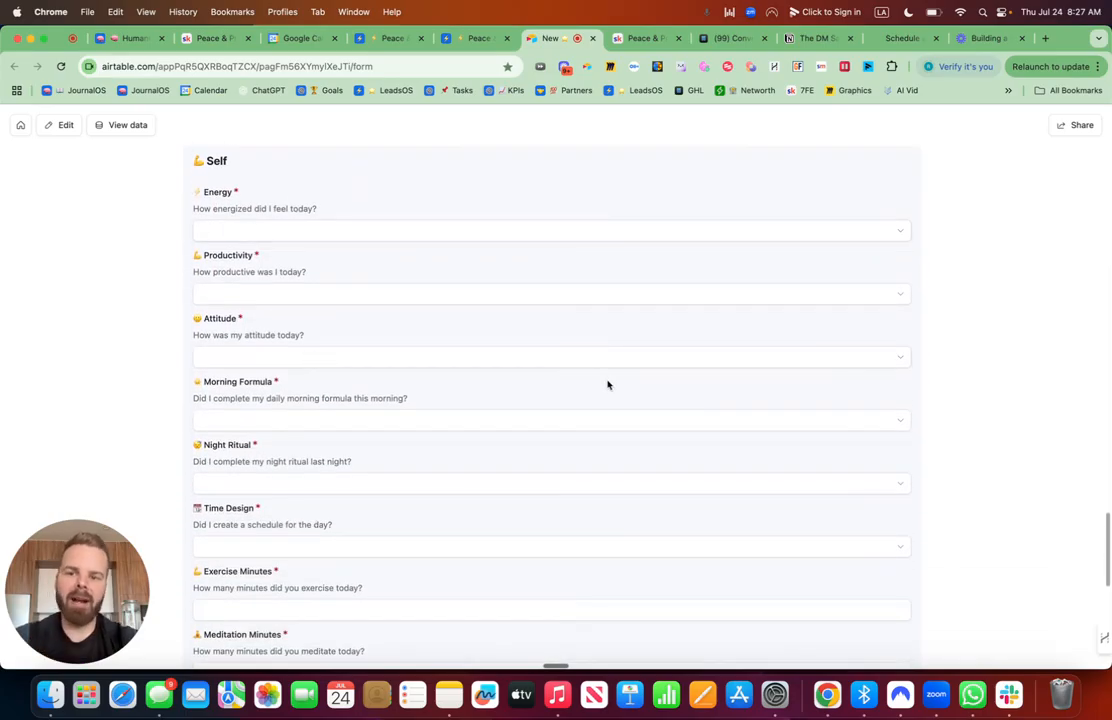
scroll(607, 384, up, 10)
scroll(607, 384, up, 10)
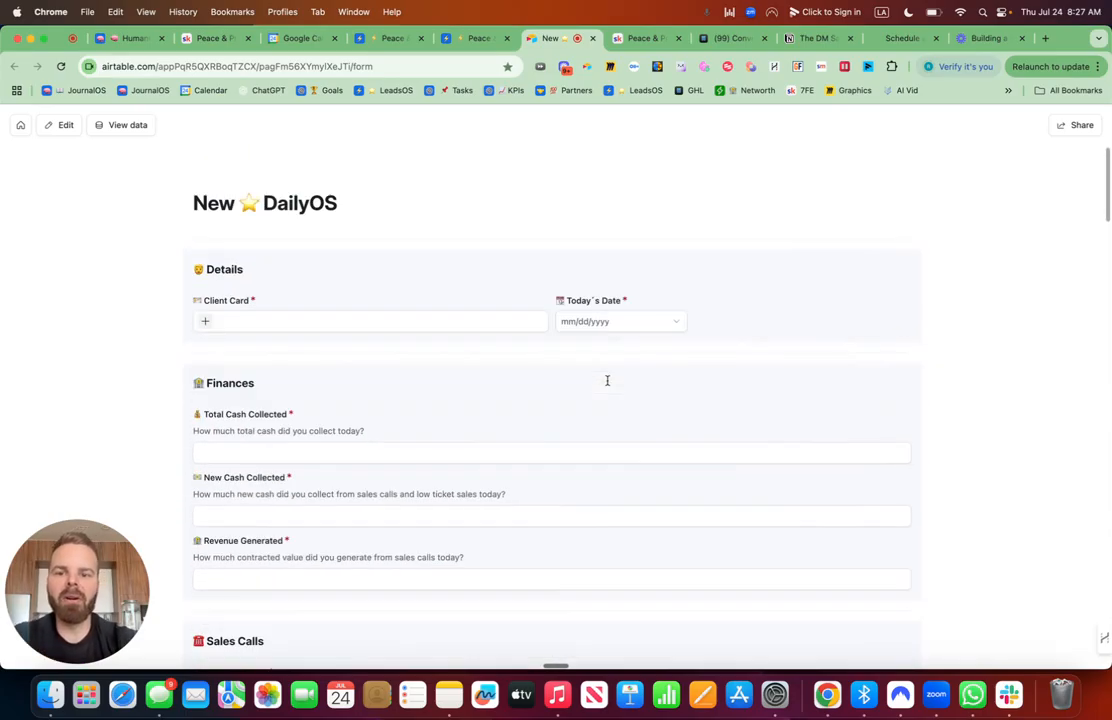
Add a page with the Dashboard layout to the ClientResultsOS interface and connect it to the MonthlyOS table
click(470, 40)
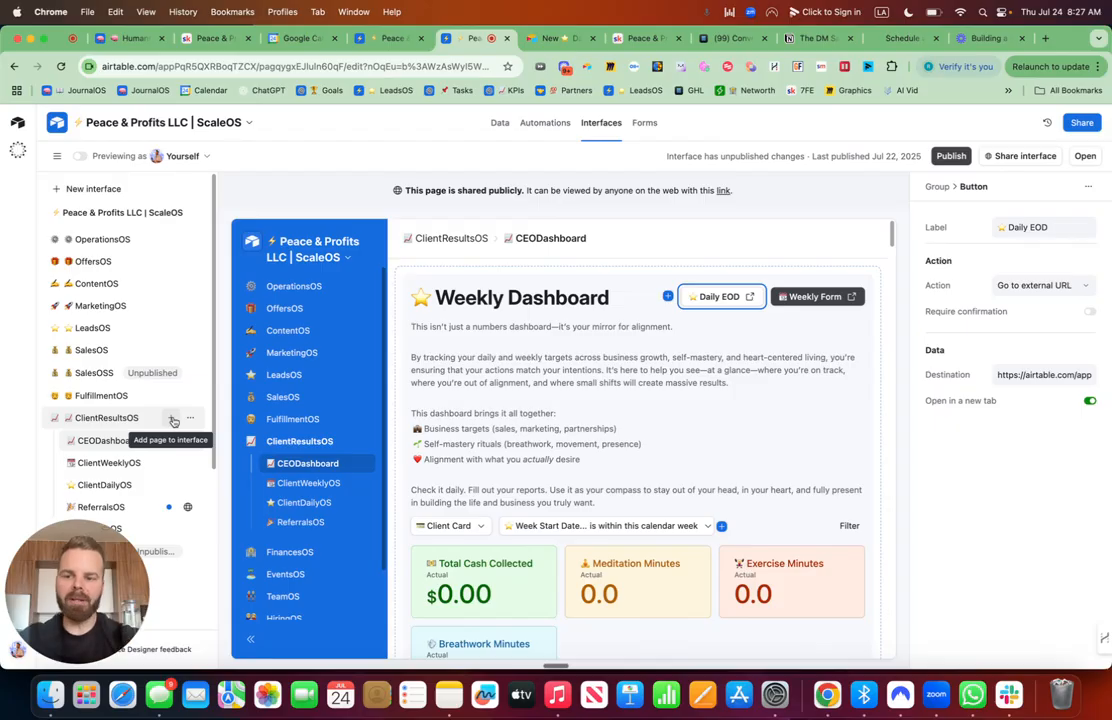
click(172, 419)
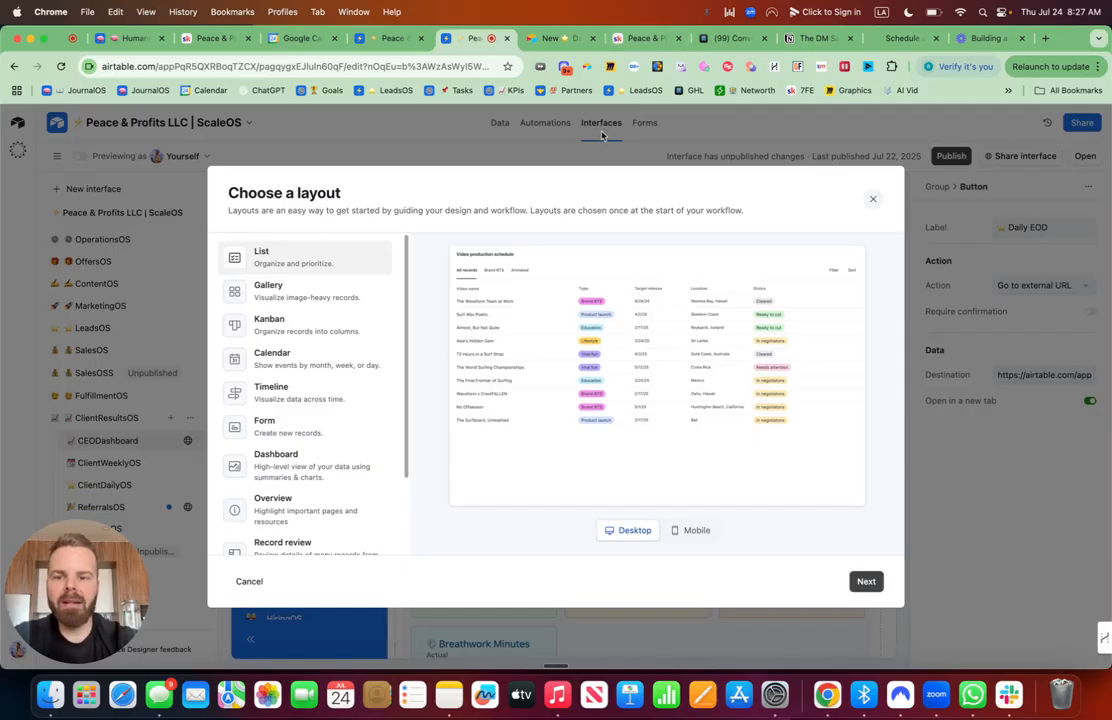
scroll(309, 462, down, 2)
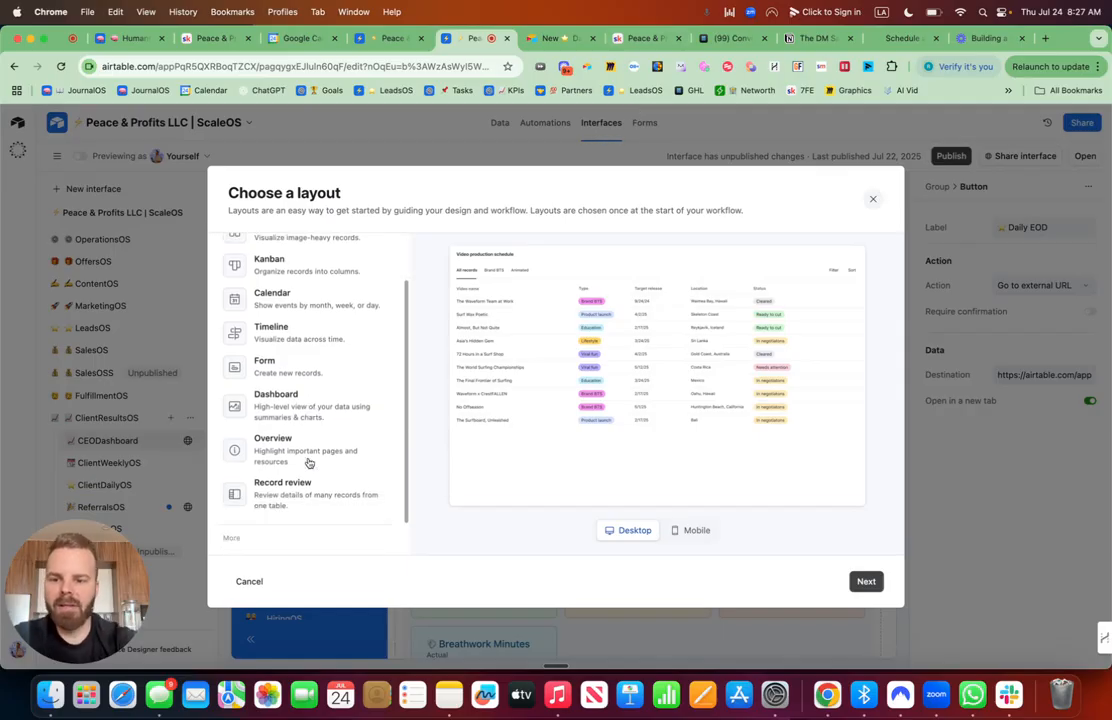
click(302, 406)
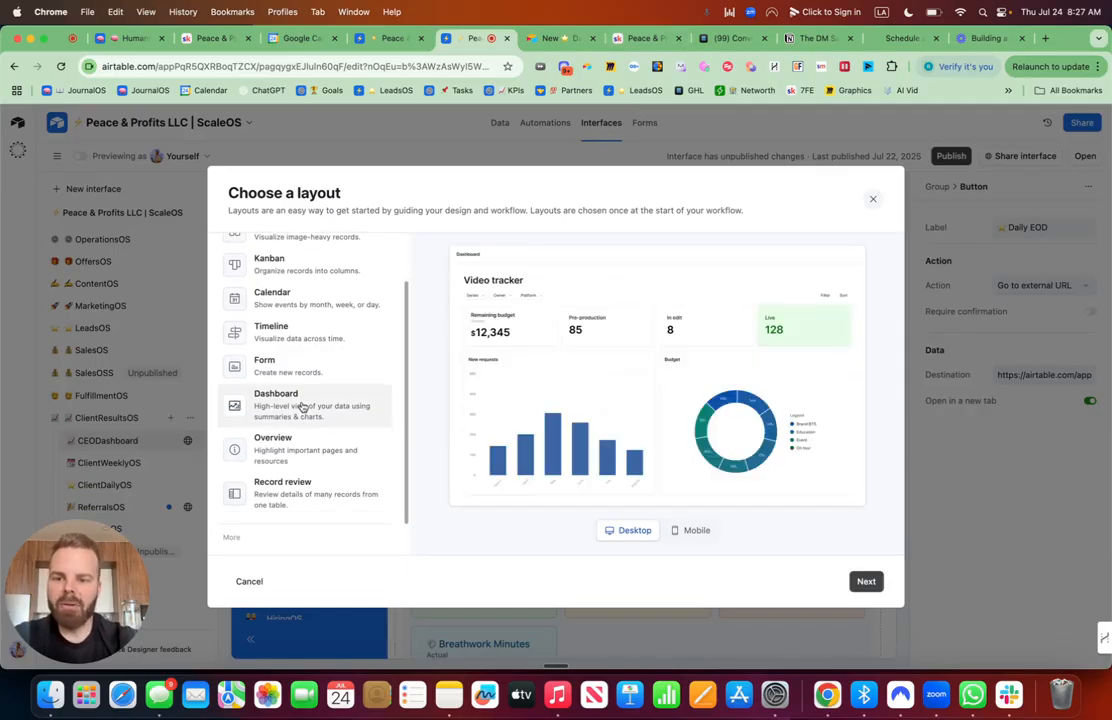
click(868, 582)
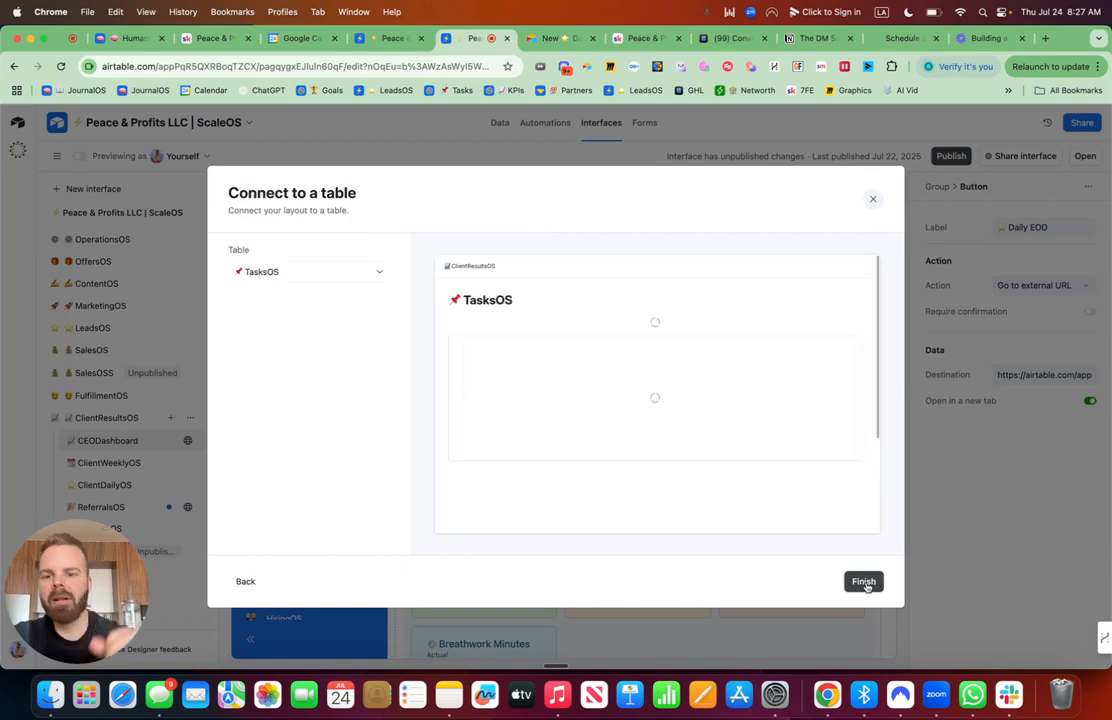
click(333, 271)
scroll(287, 400, down, 5)
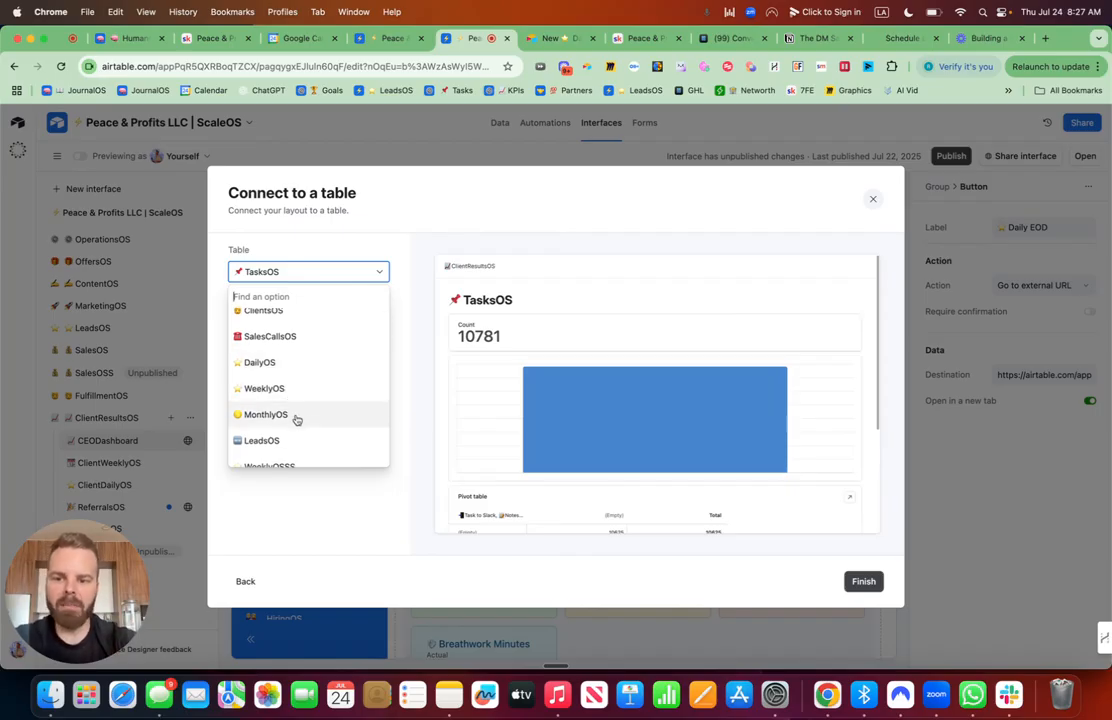
click(266, 414)
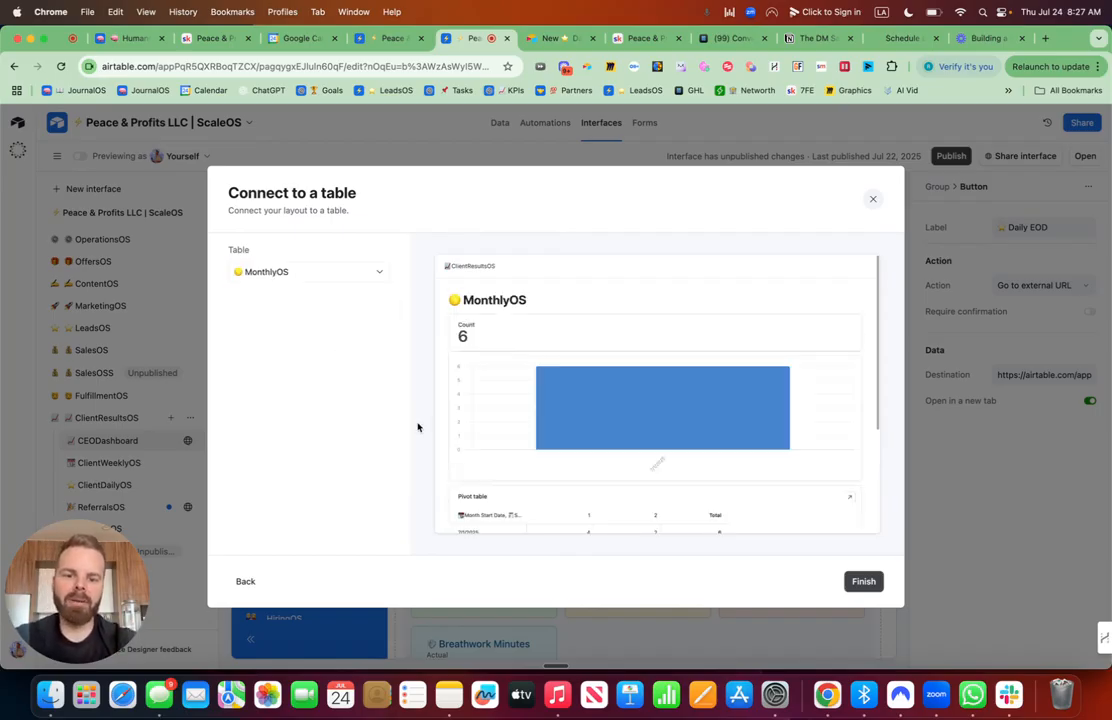
click(872, 582)
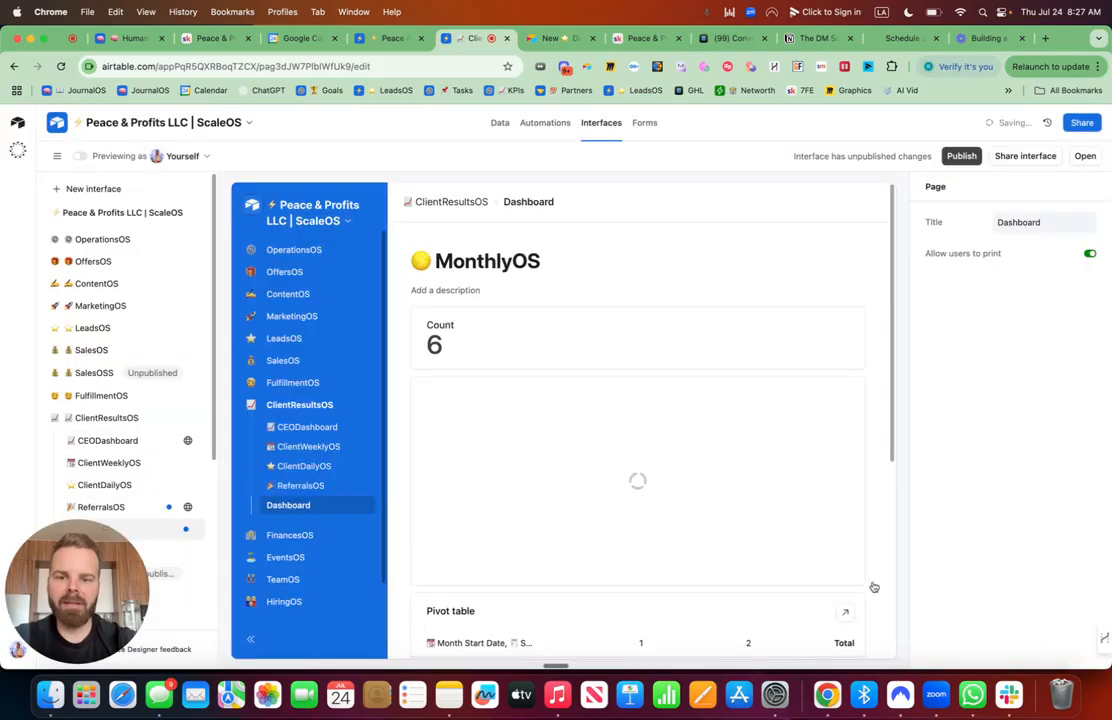
Replace the new dashboard's heading with "🏆 Leaderboard"
click(507, 344)
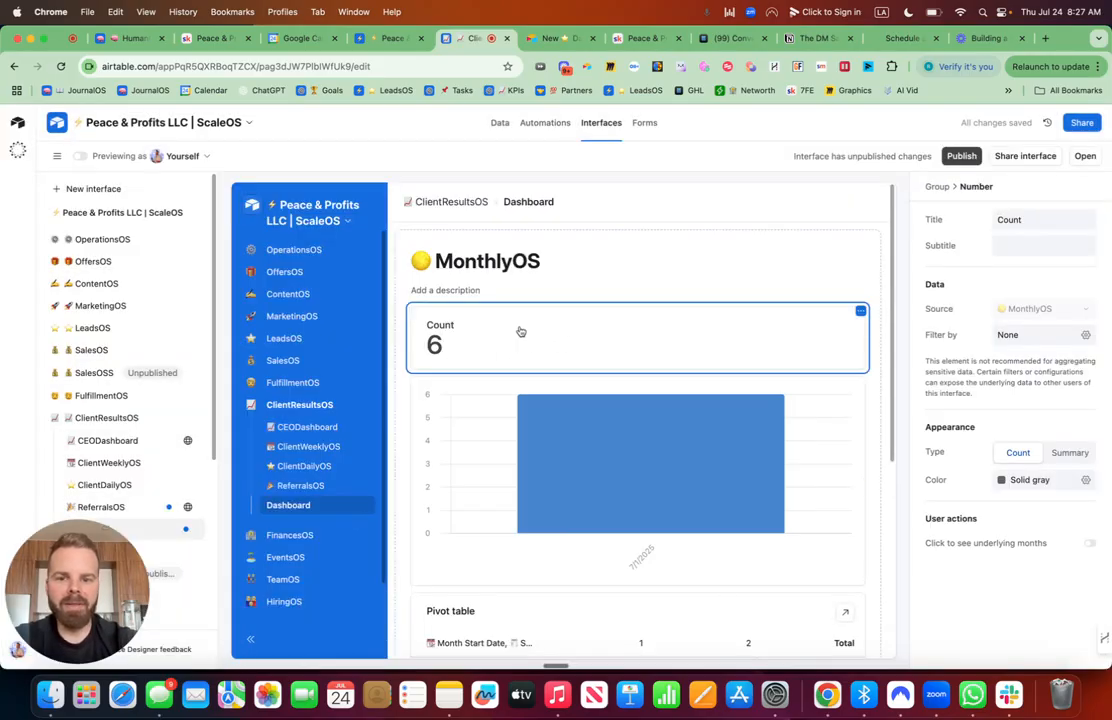
click(613, 447)
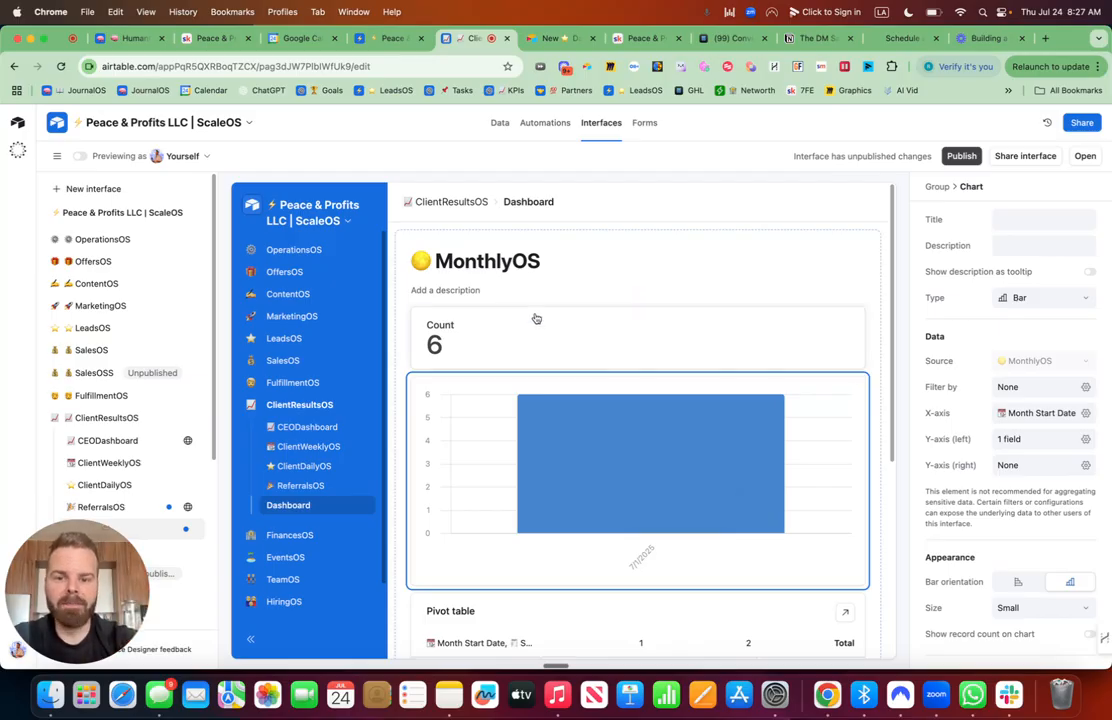
click(543, 260)
drag(543, 260, 420, 260)
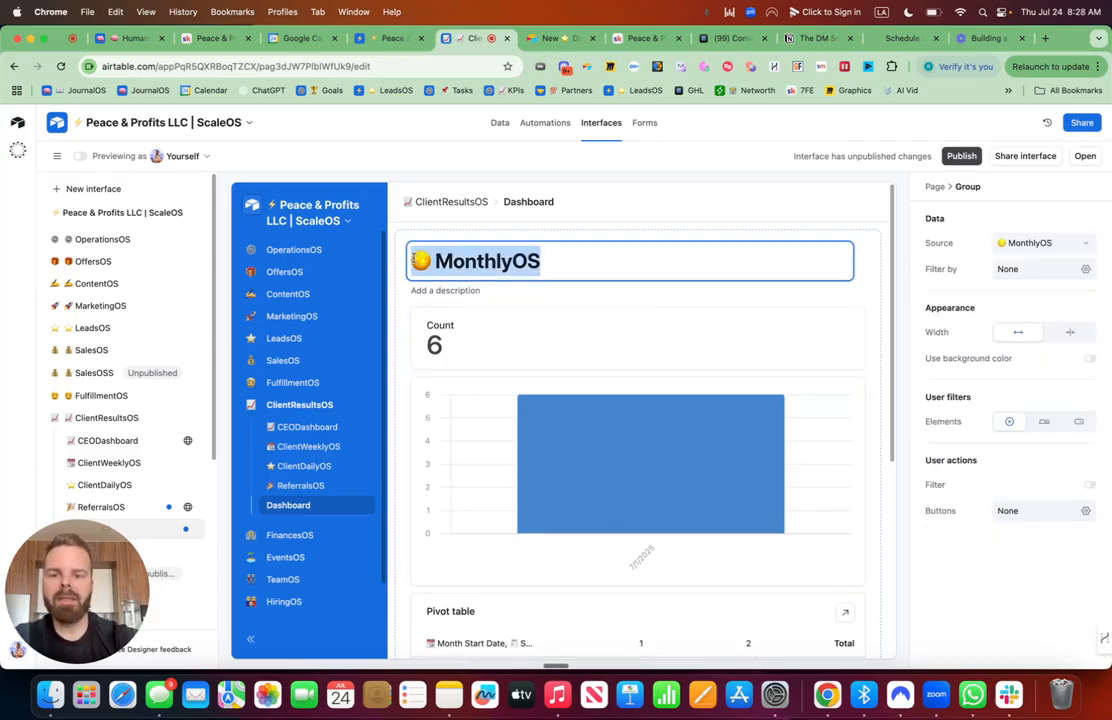
key(ctrl+super+space)
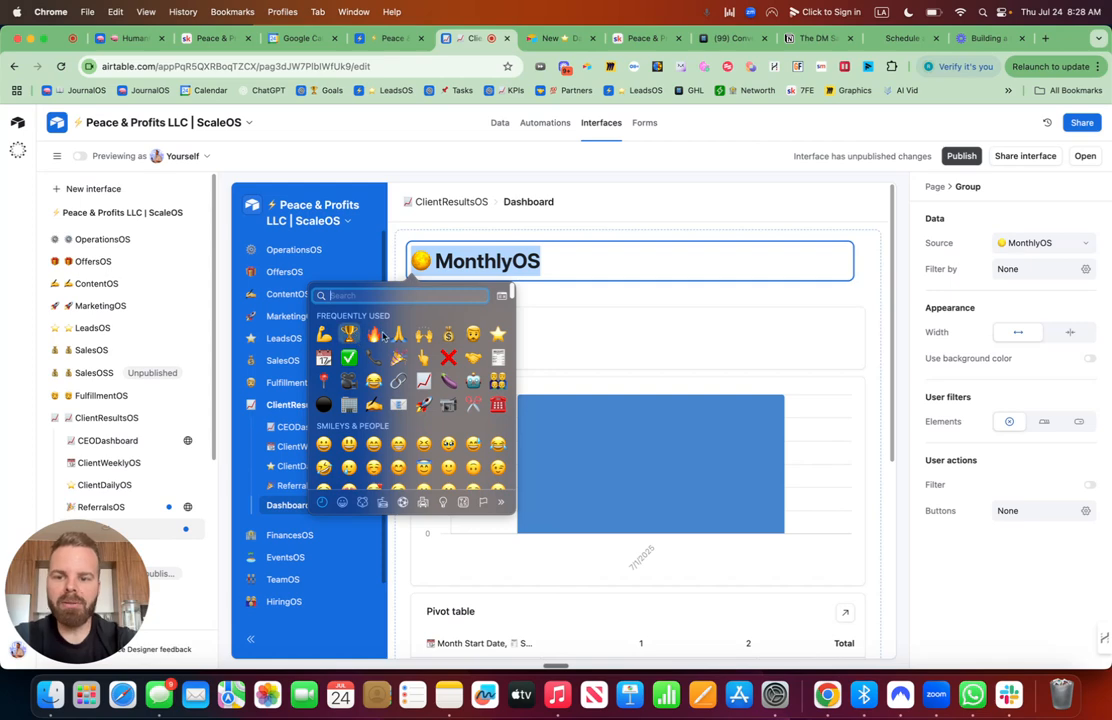
click(348, 334)
text(Le)
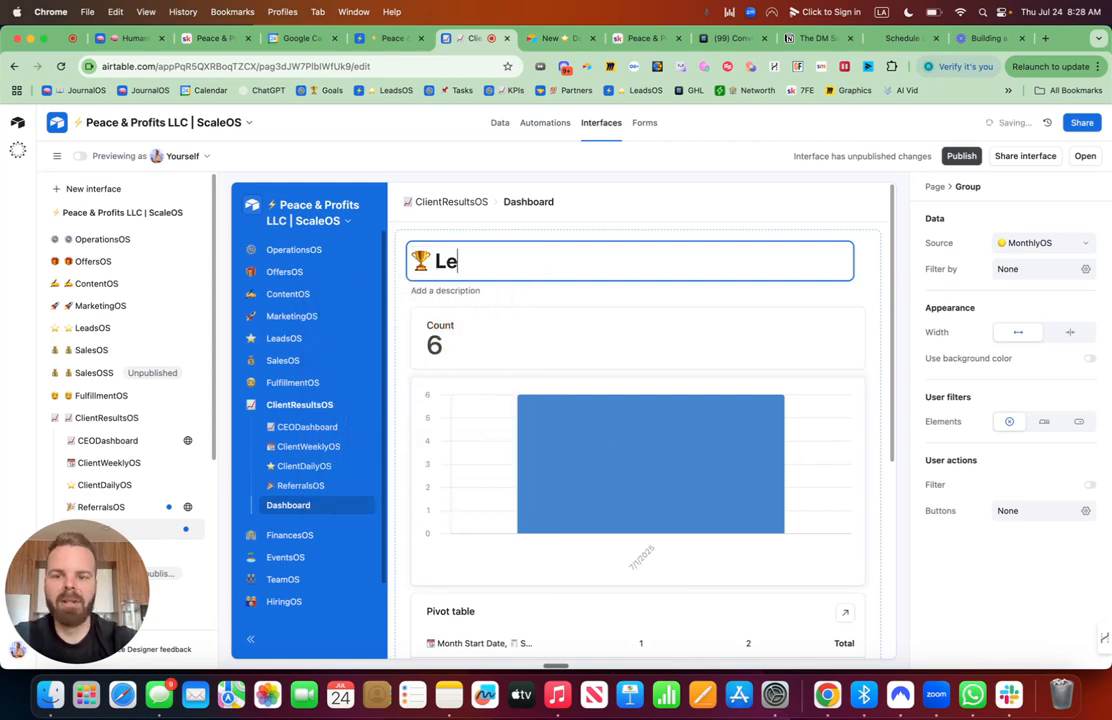
text(aderboard)
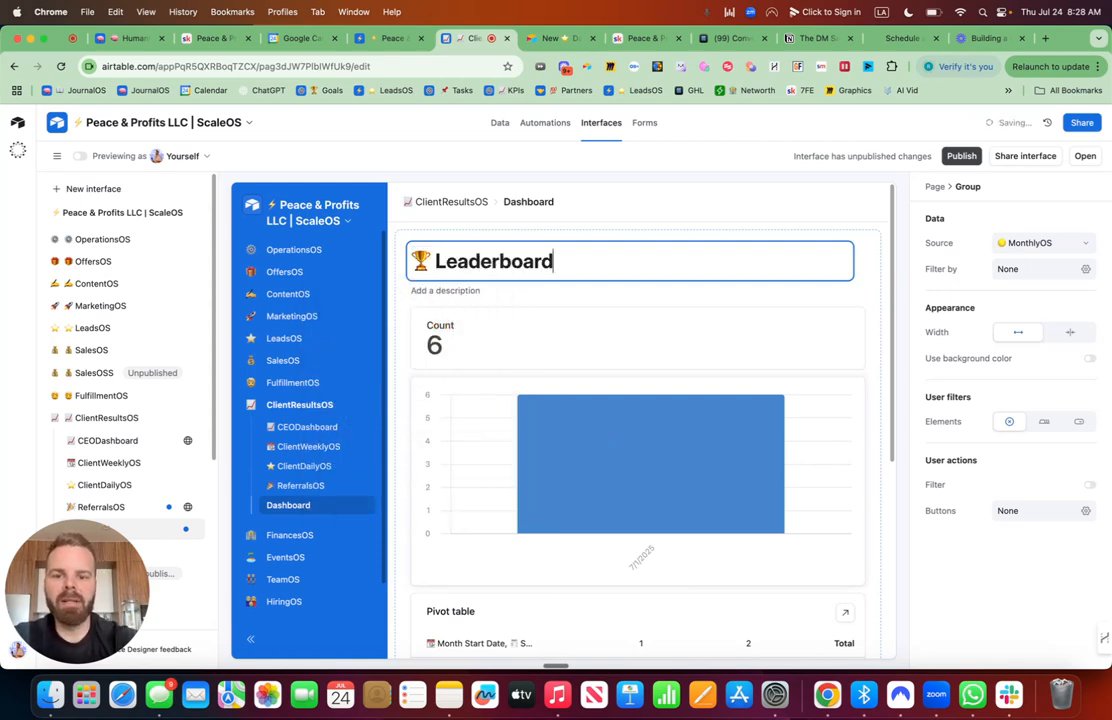
Rename the new Dashboard page under ClientResultsOS to "🏆 Leaderboard"
click(192, 531)
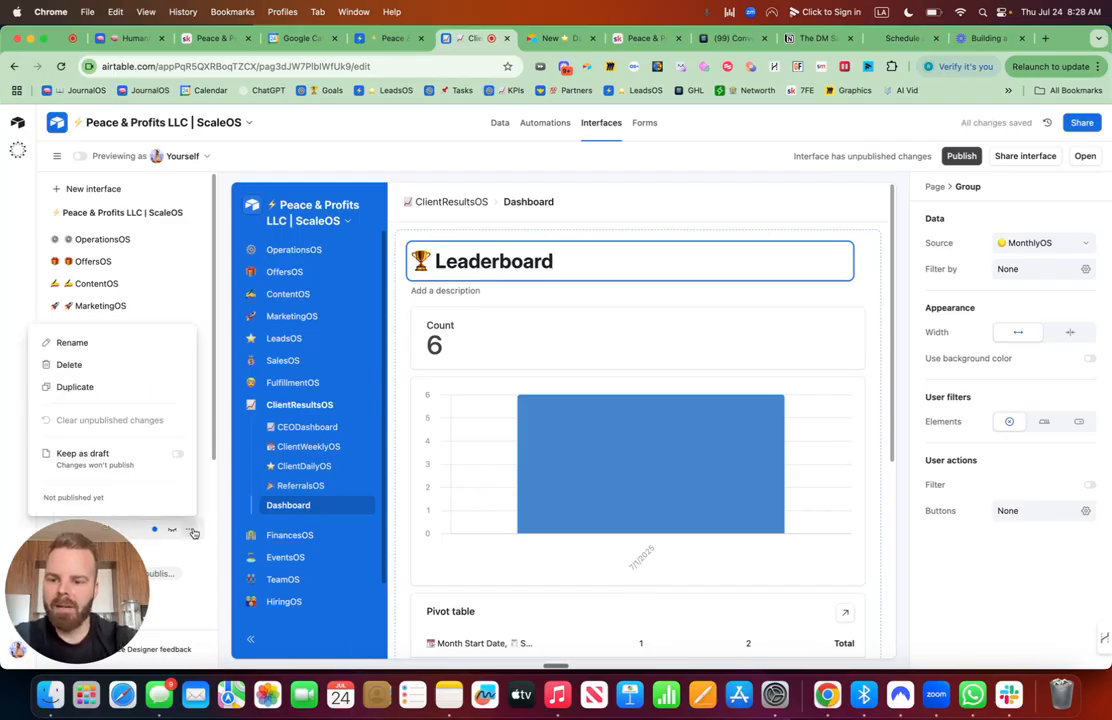
click(97, 345)
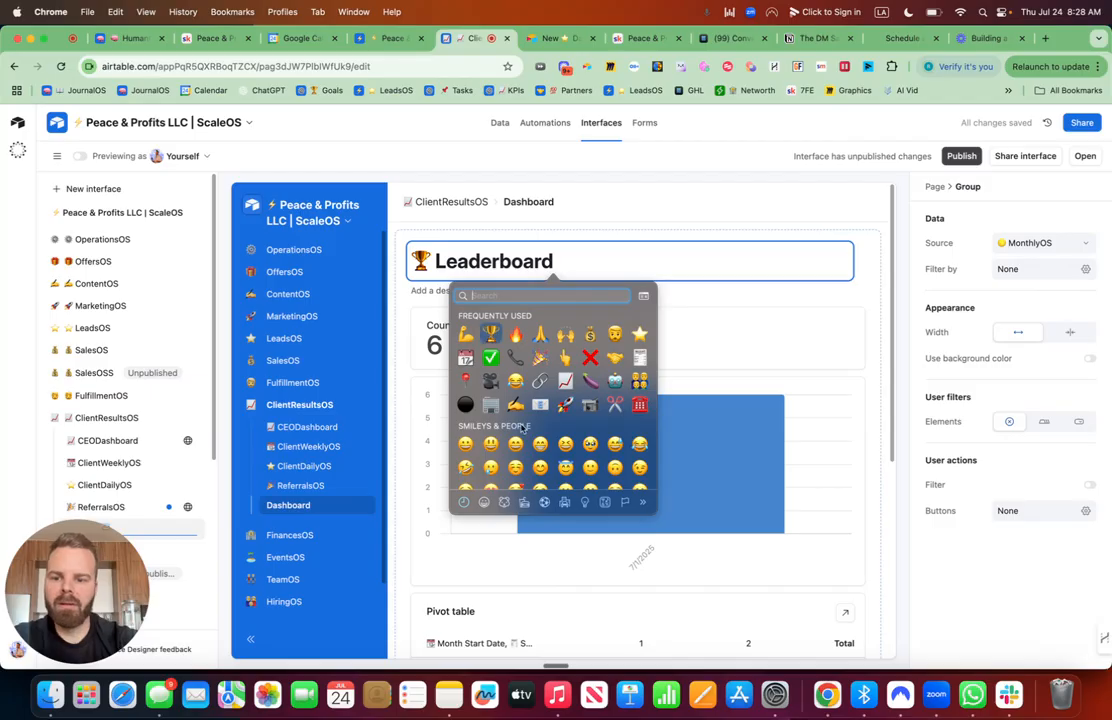
key(Escape)
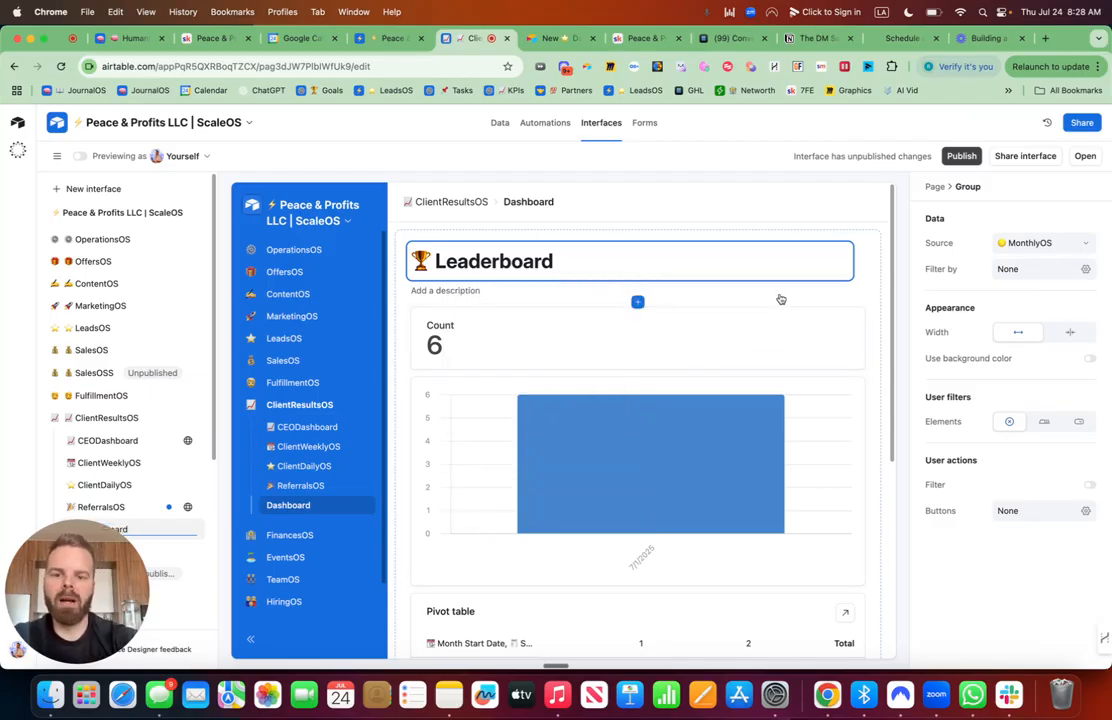
click(425, 504)
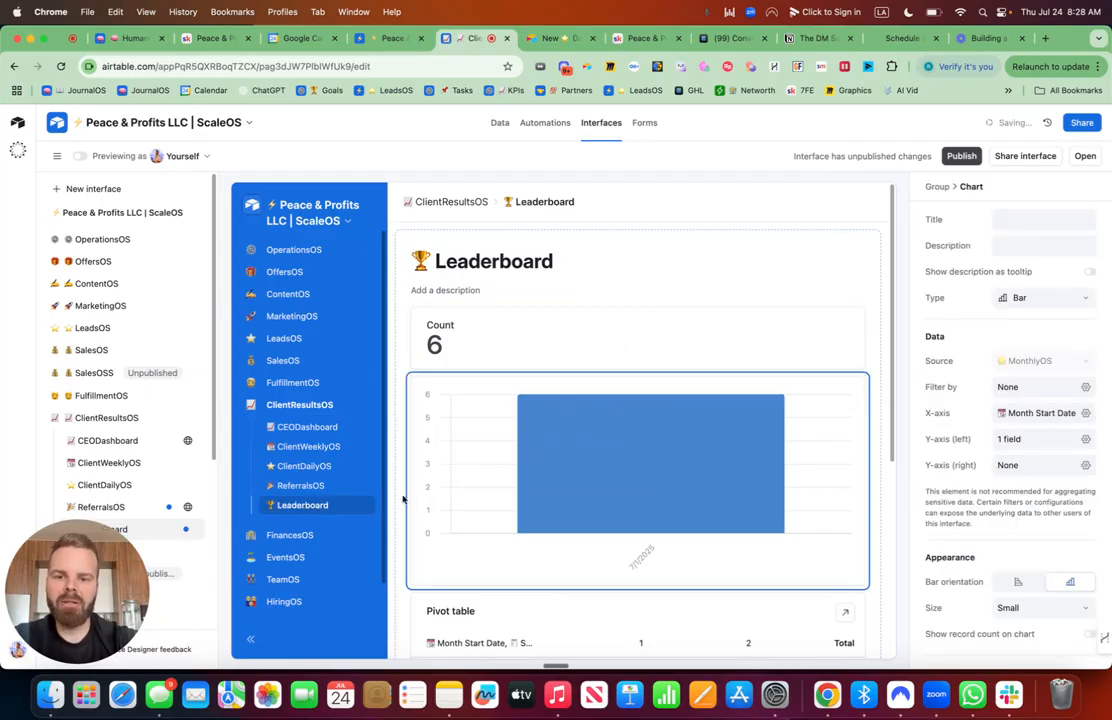
Copy the web address of the New DailyOS form and return to the Leaderboard page
click(570, 42)
key(super+l)
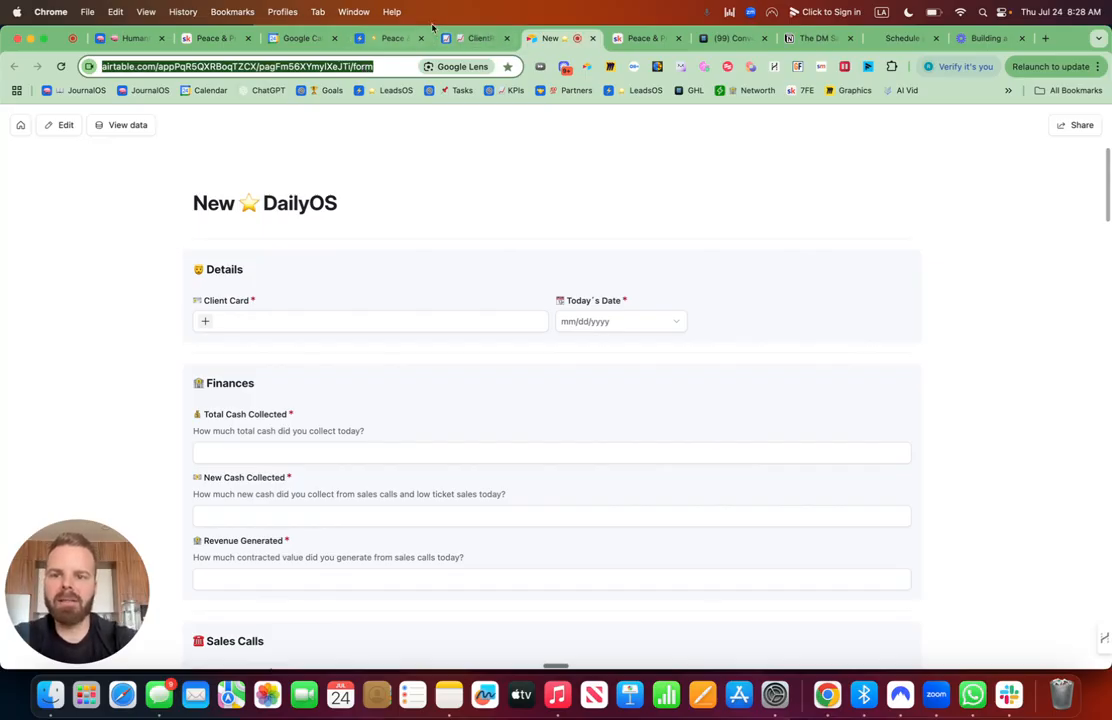
click(490, 40)
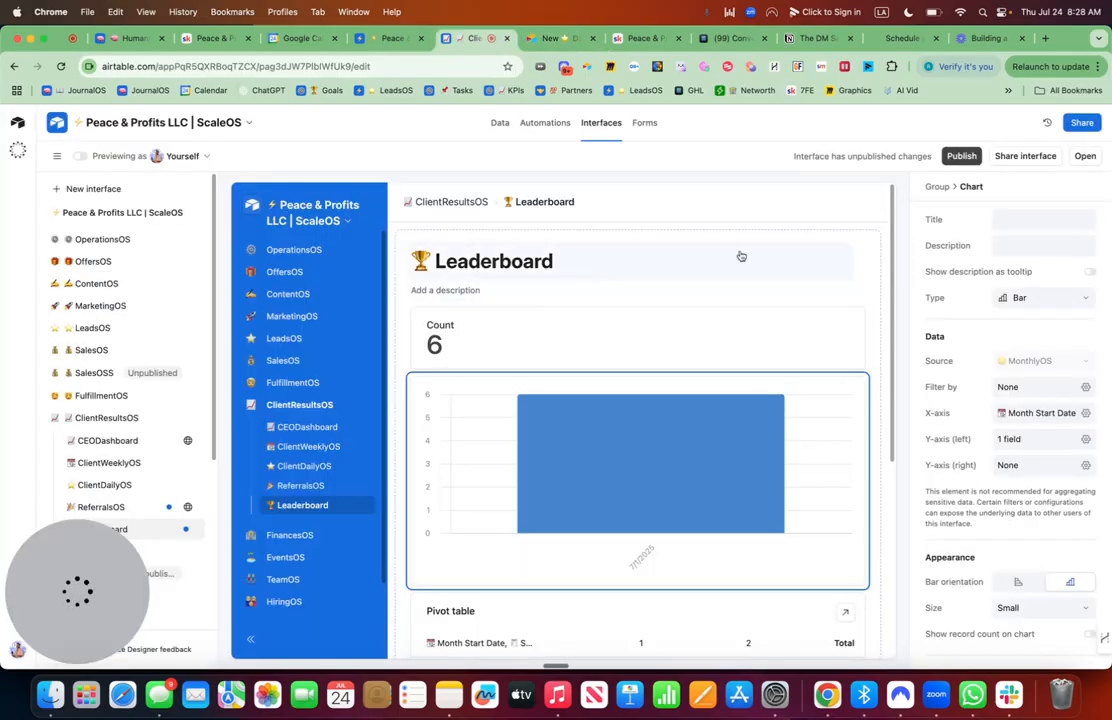
Add a button to the Leaderboard group that goes to an external URL, using the copied DailyOS form link as its destination
click(688, 253)
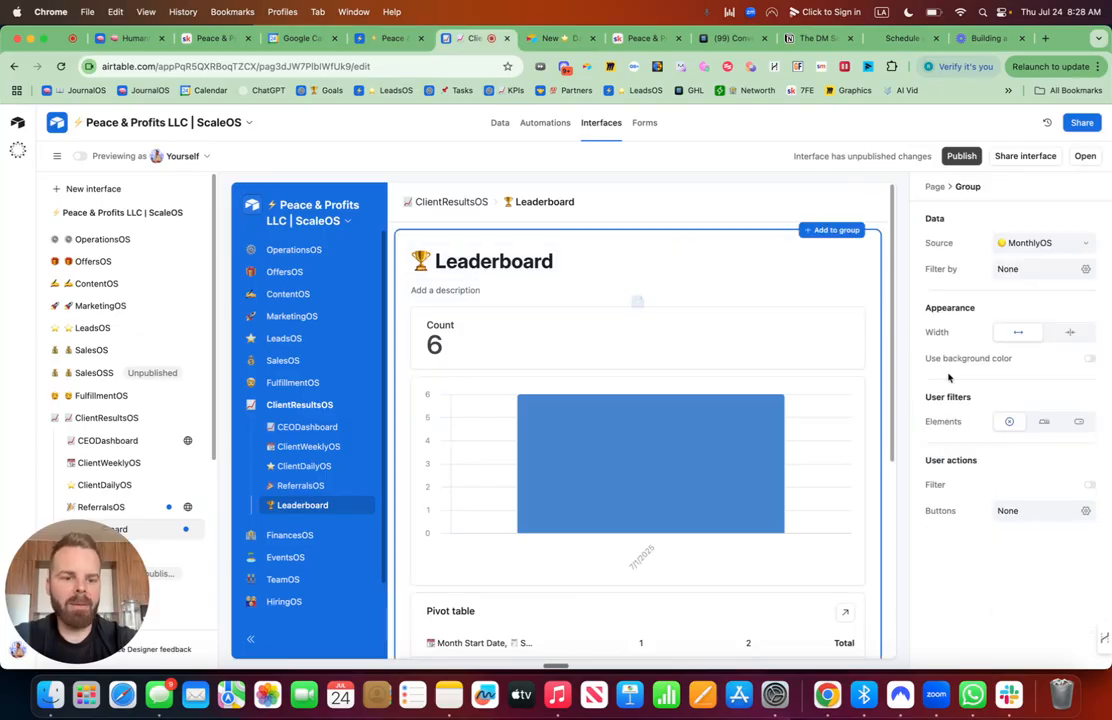
click(1086, 512)
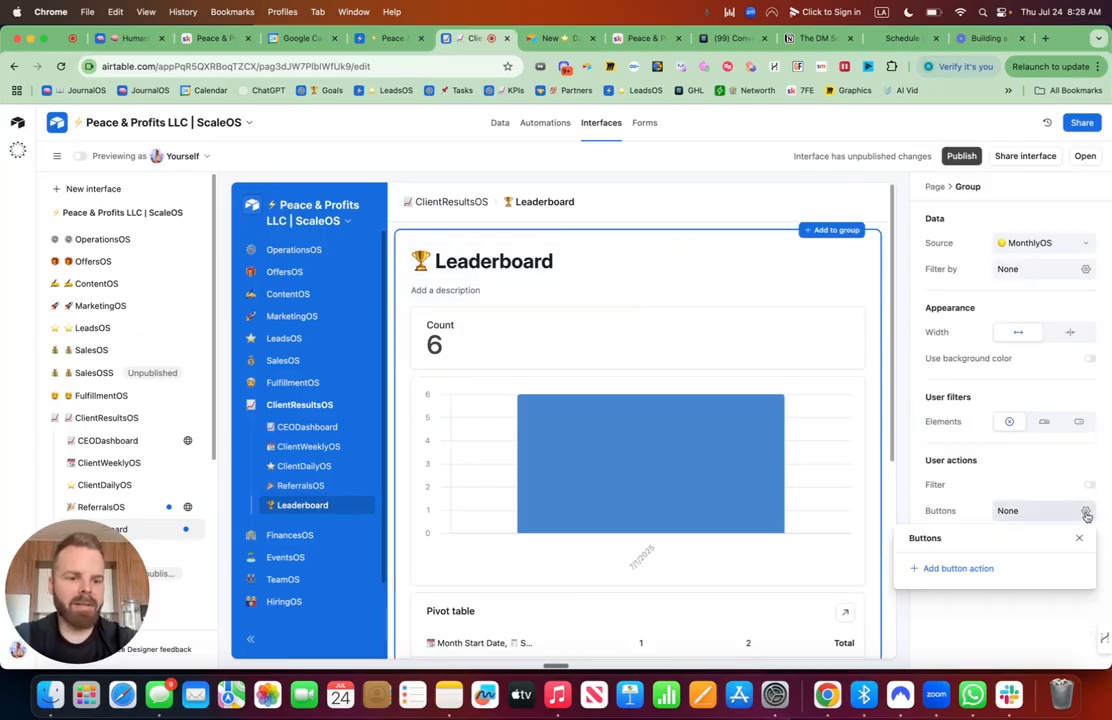
click(957, 570)
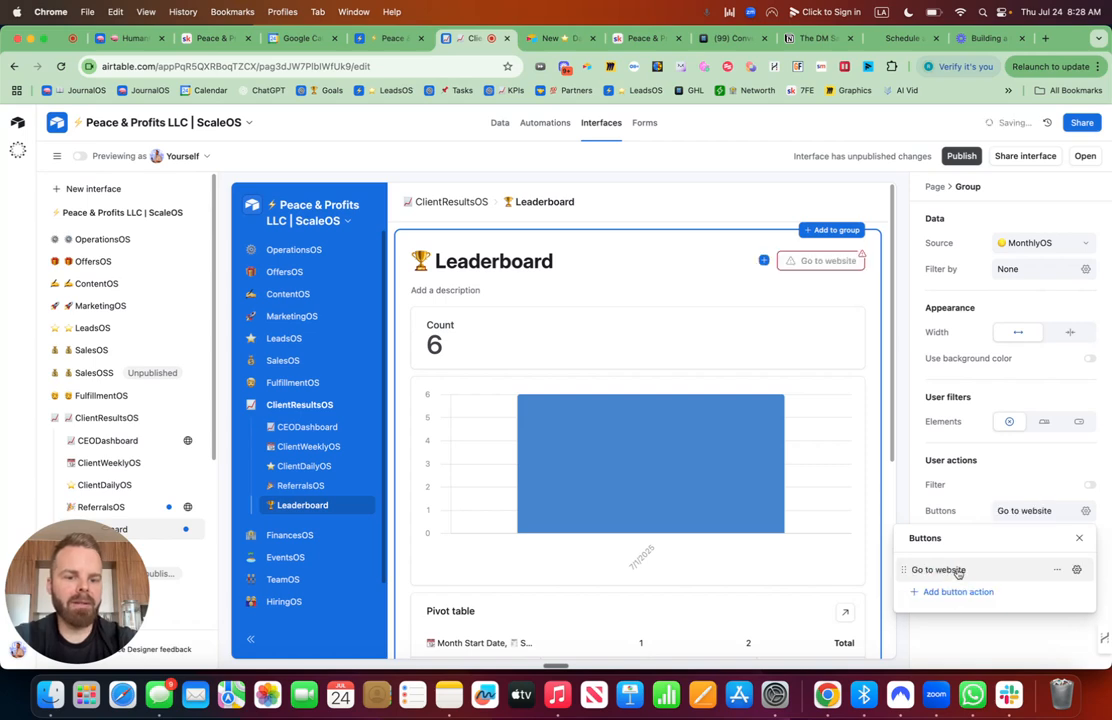
click(1077, 570)
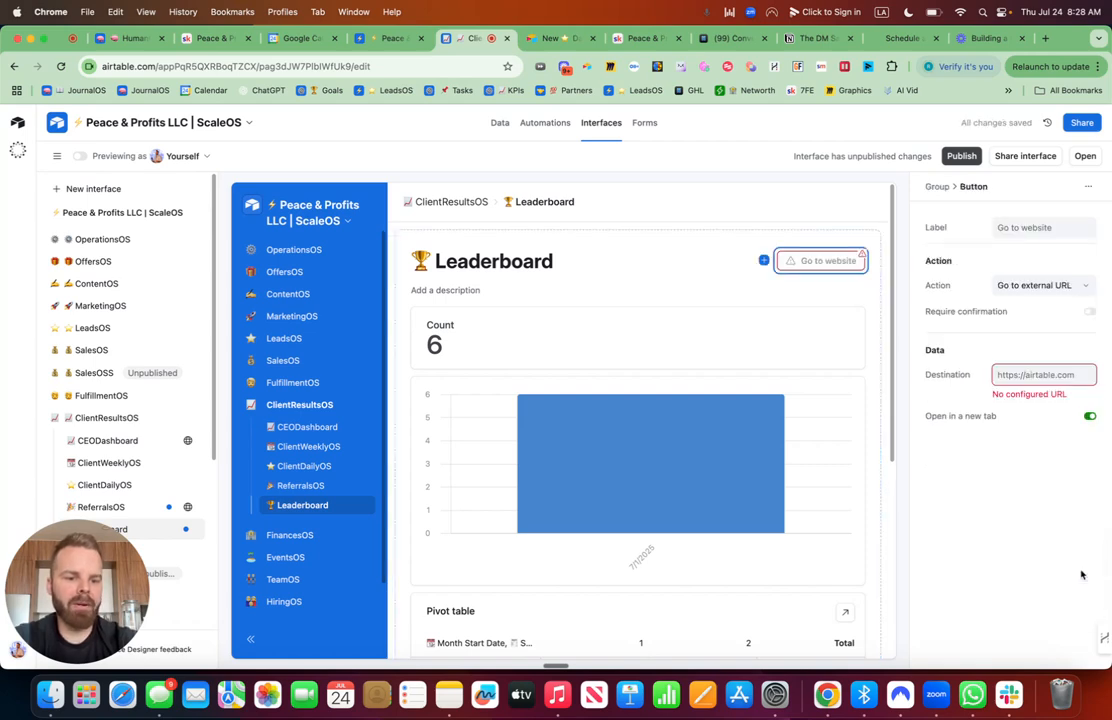
click(1022, 375)
key(super+v)
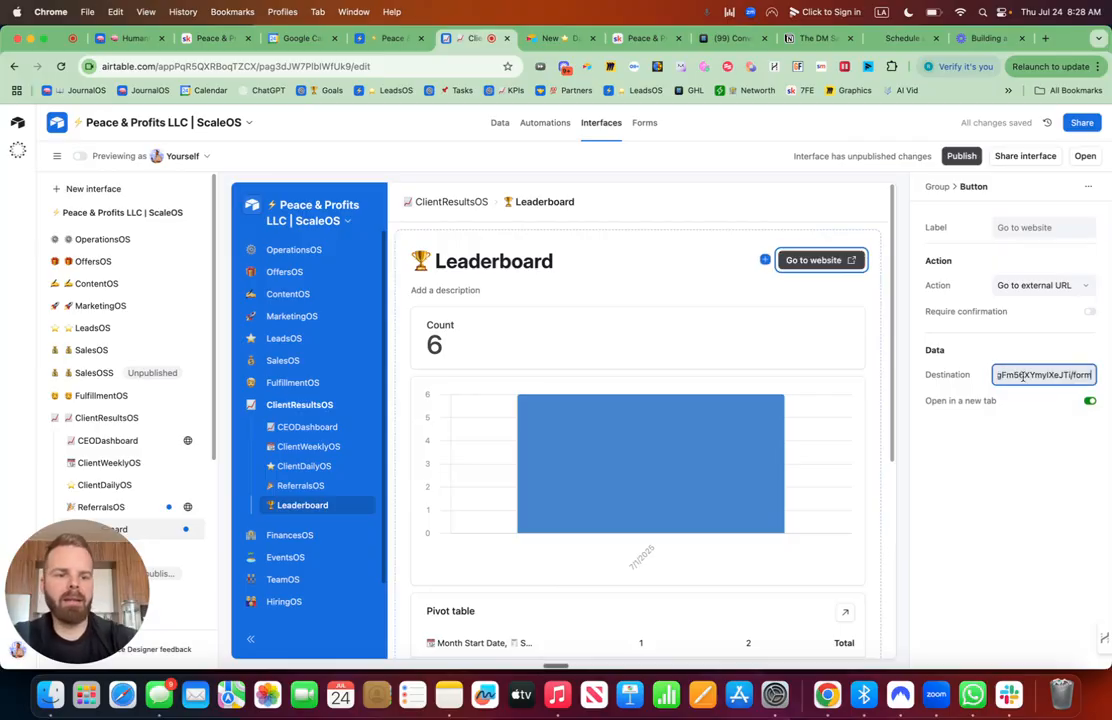
click(1075, 286)
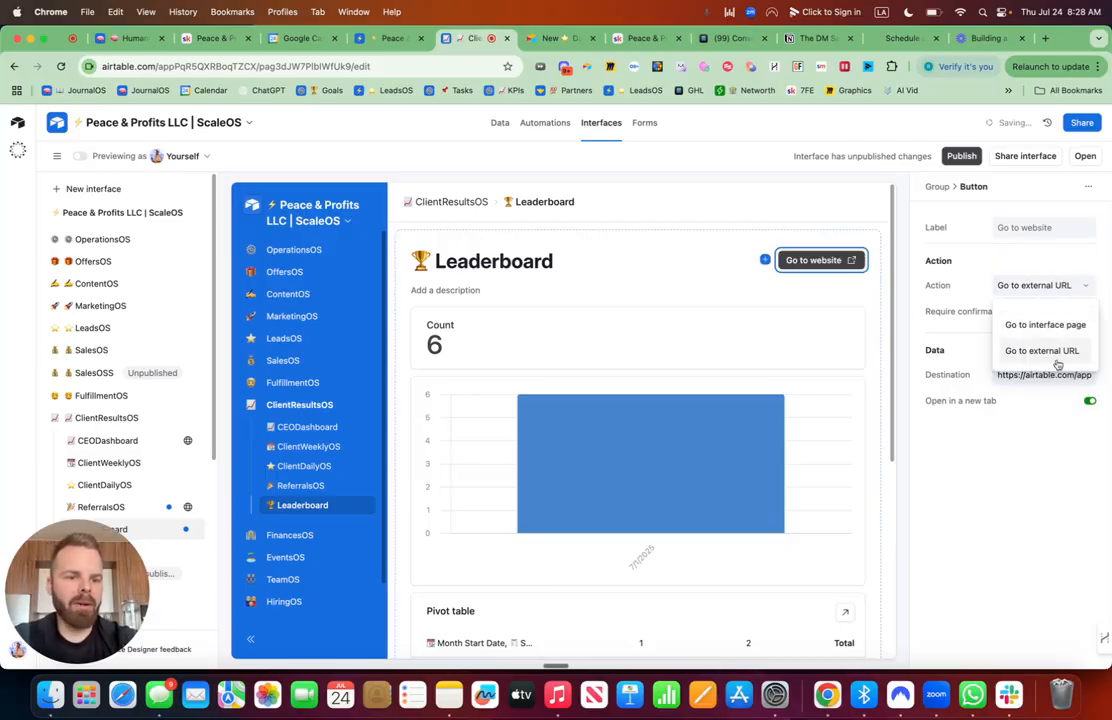
click(1018, 222)
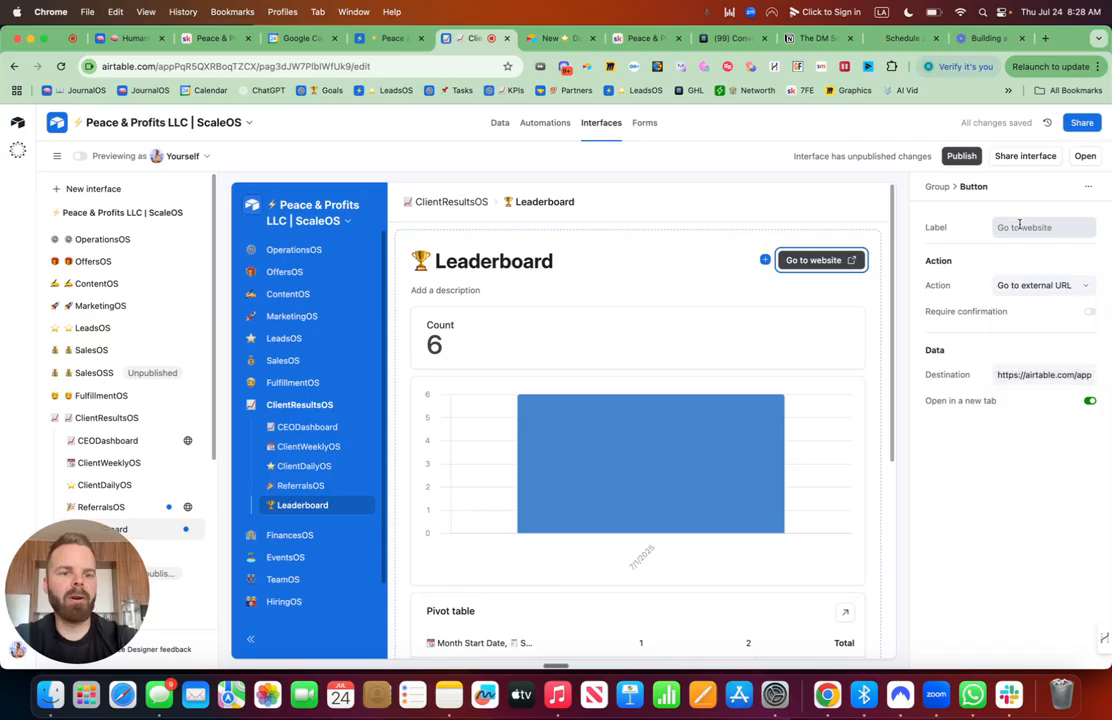
Label the new Leaderboard button "Daily Form", preceded by a page emoji
click(1025, 228)
key(ctrl+super+space)
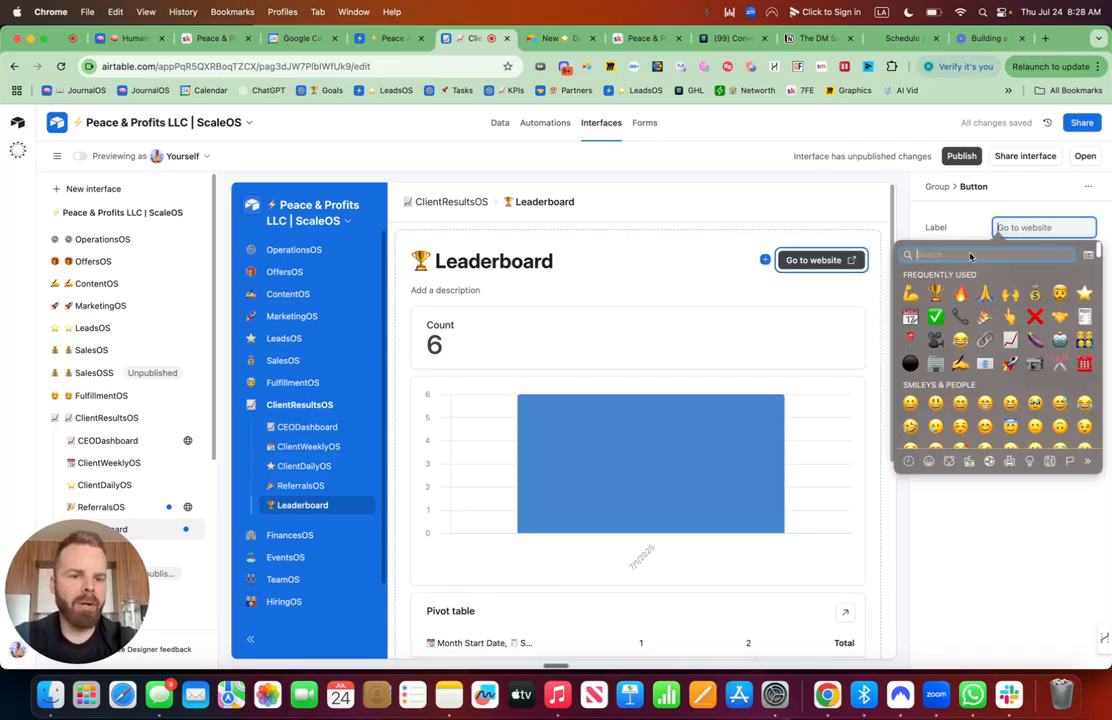
key(Escape)
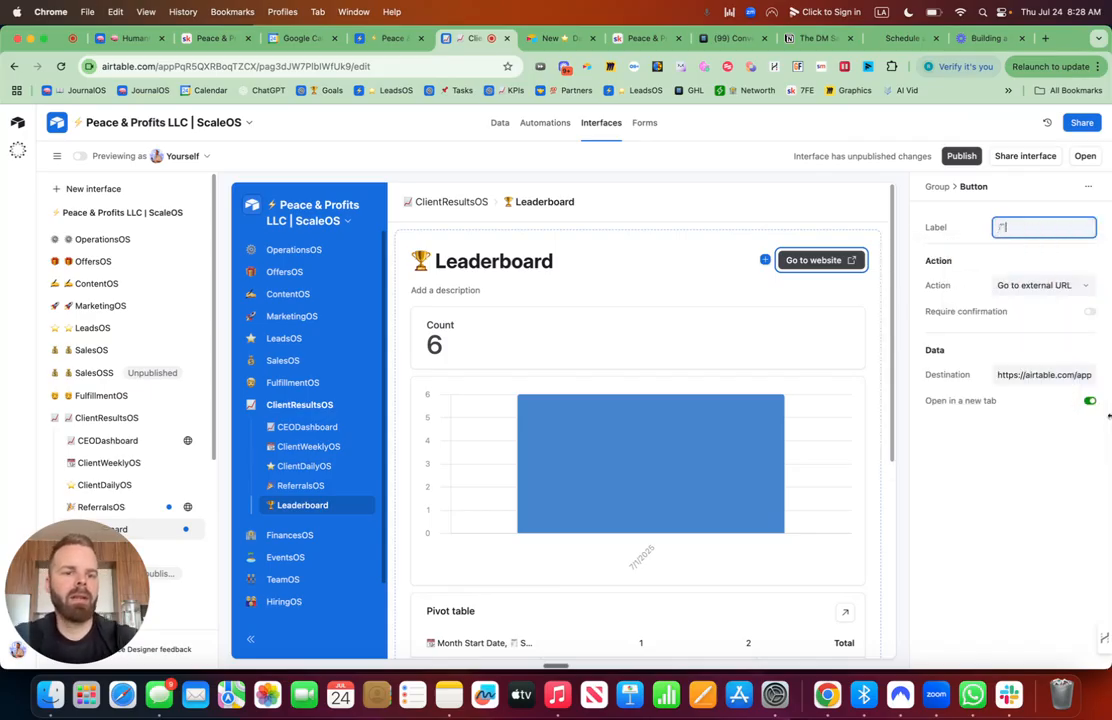
text(Daily Form)
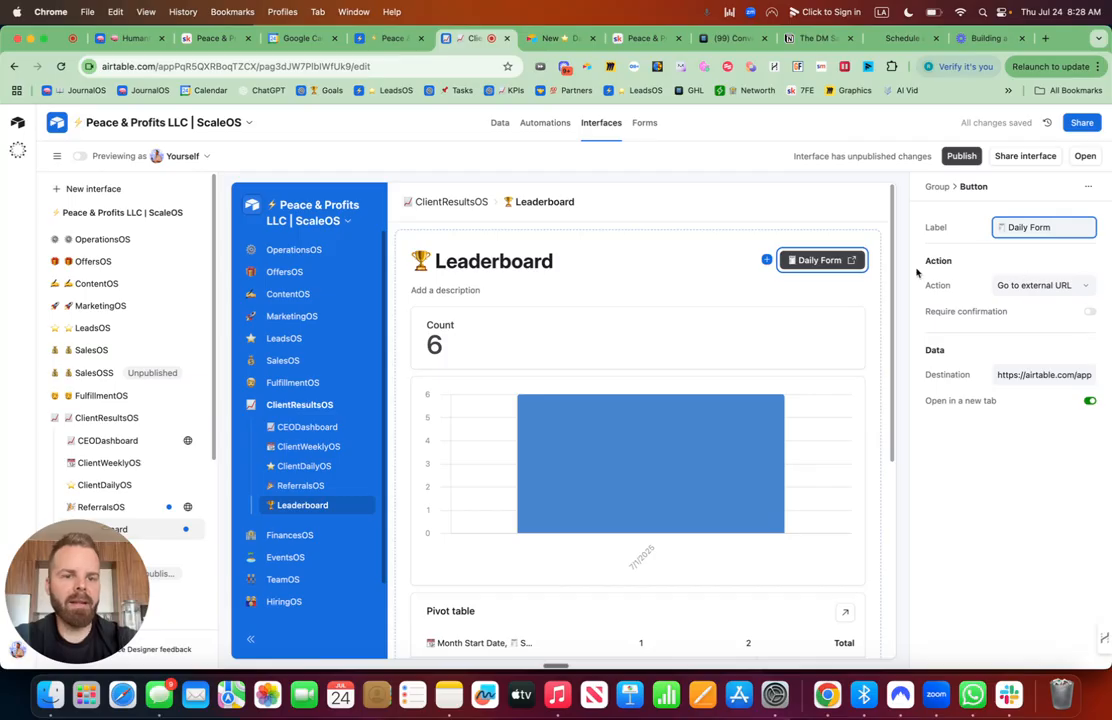
Title the Count number element "📞 Sales Call Booking" and give it the subtitle "Leader"
click(616, 350)
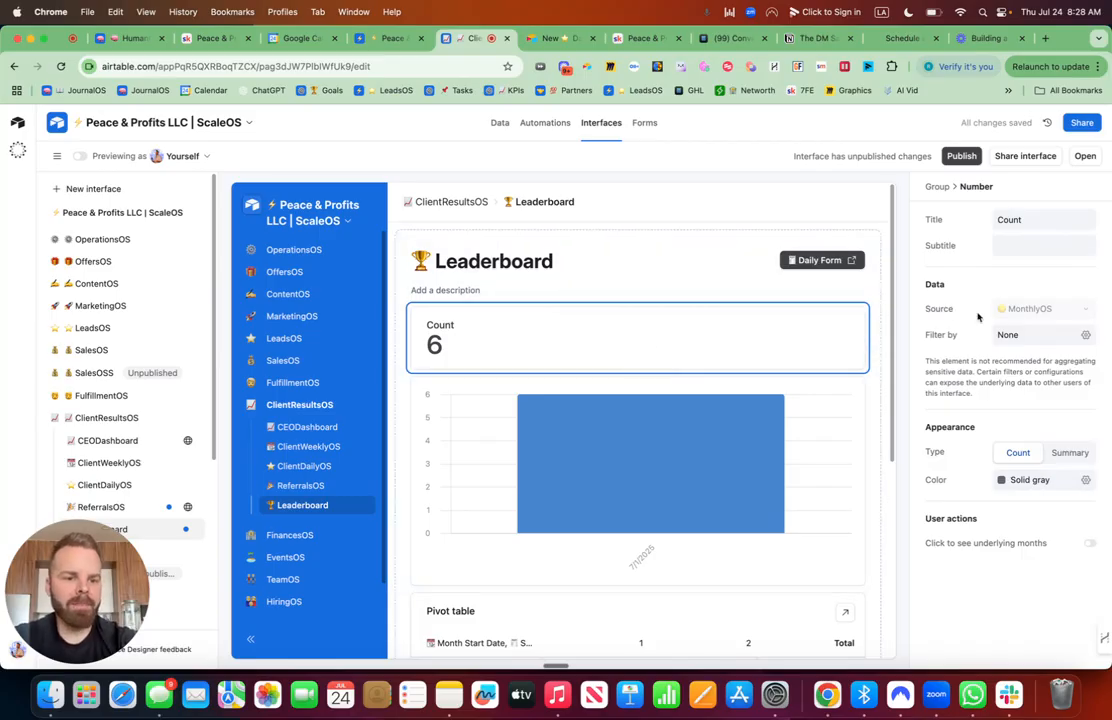
click(1031, 218)
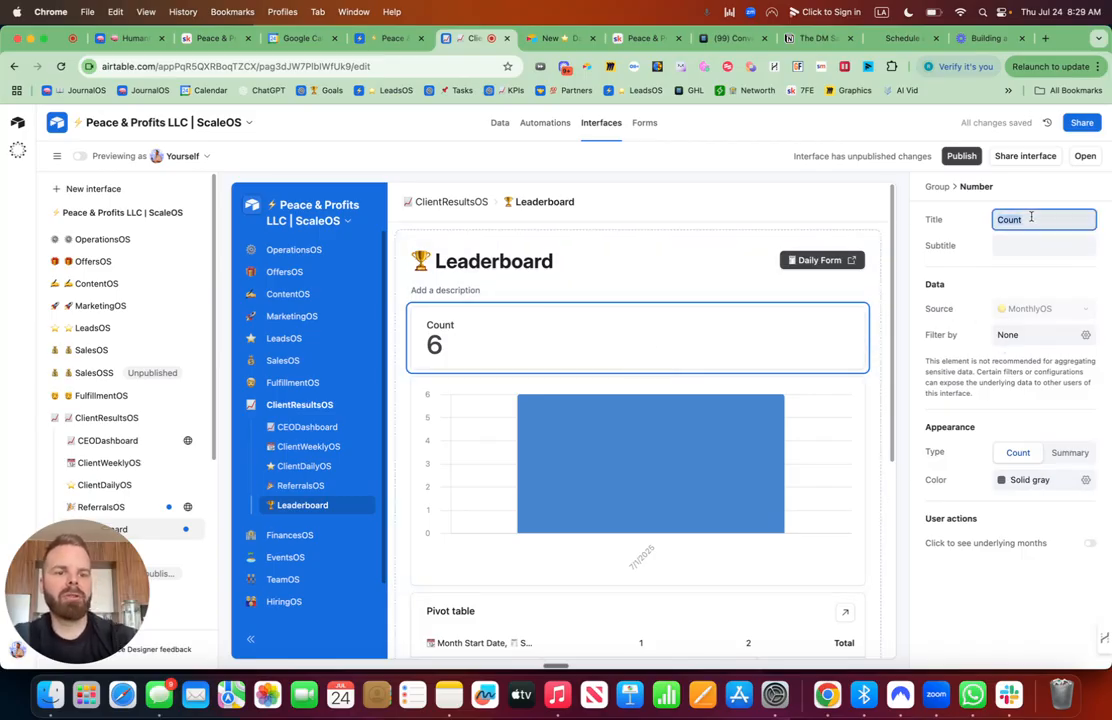
key(ctrl+super+space)
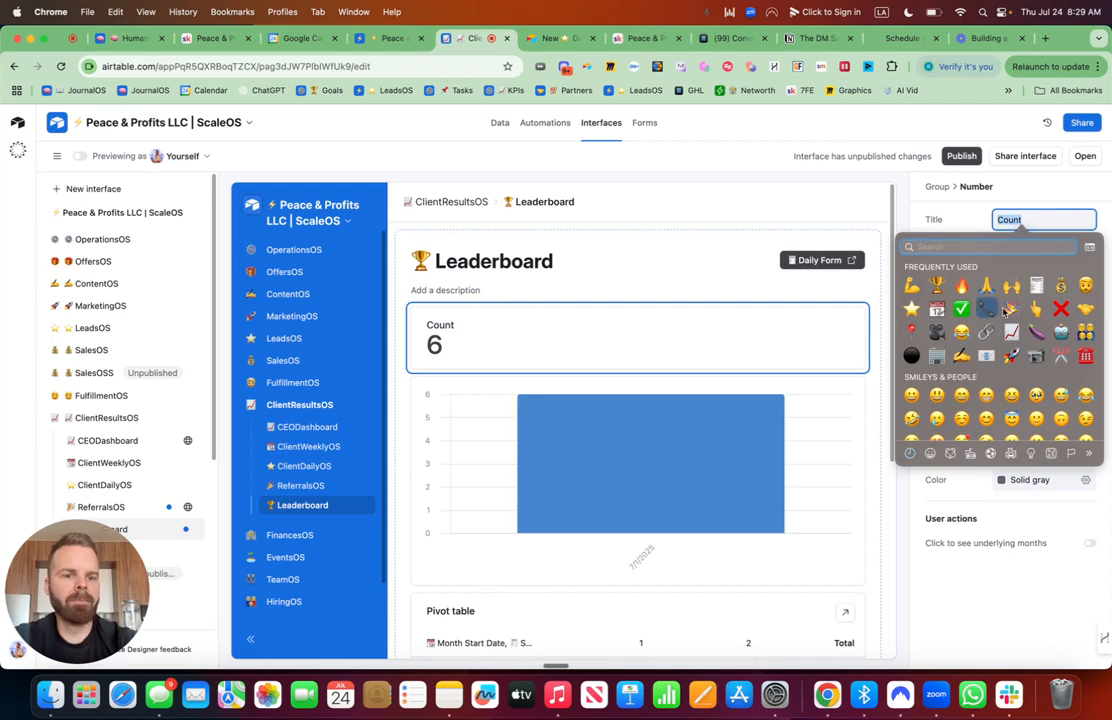
click(1109, 404)
text(S)
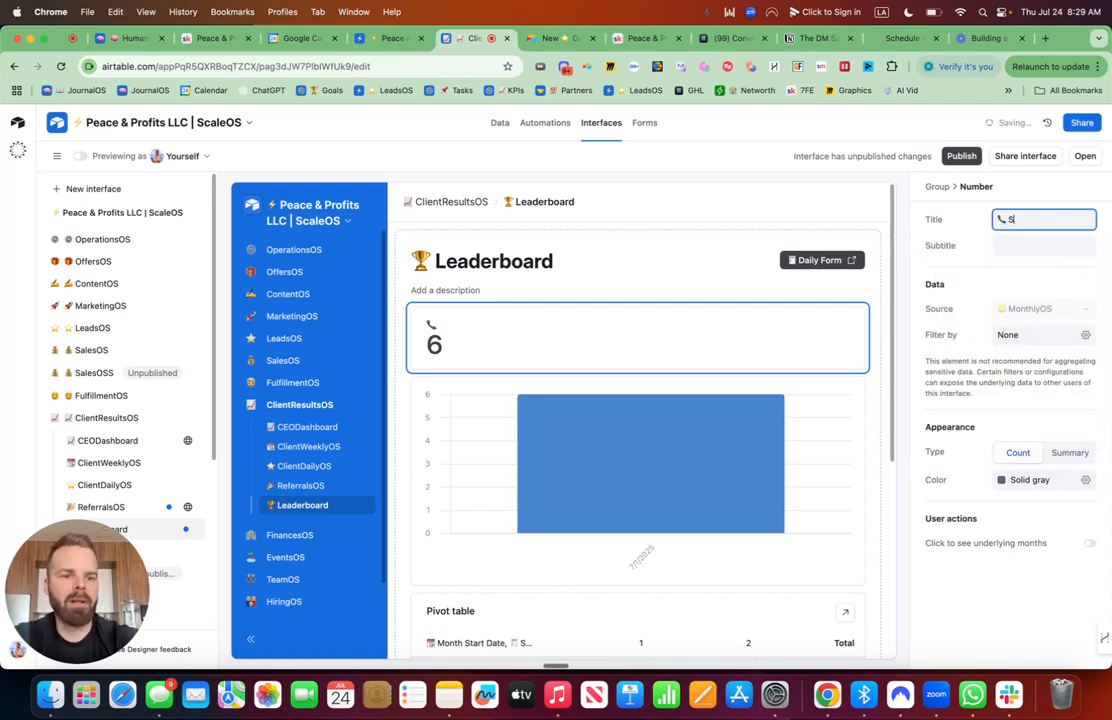
text(ales Call Booking)
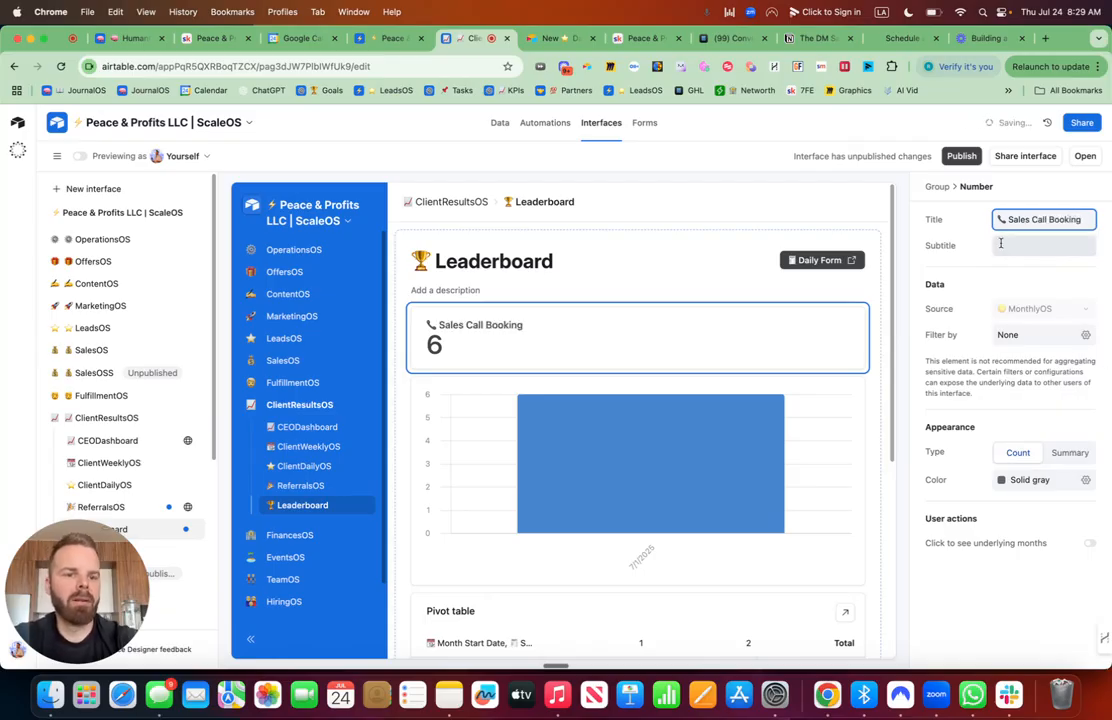
key(Tab)
text(L)
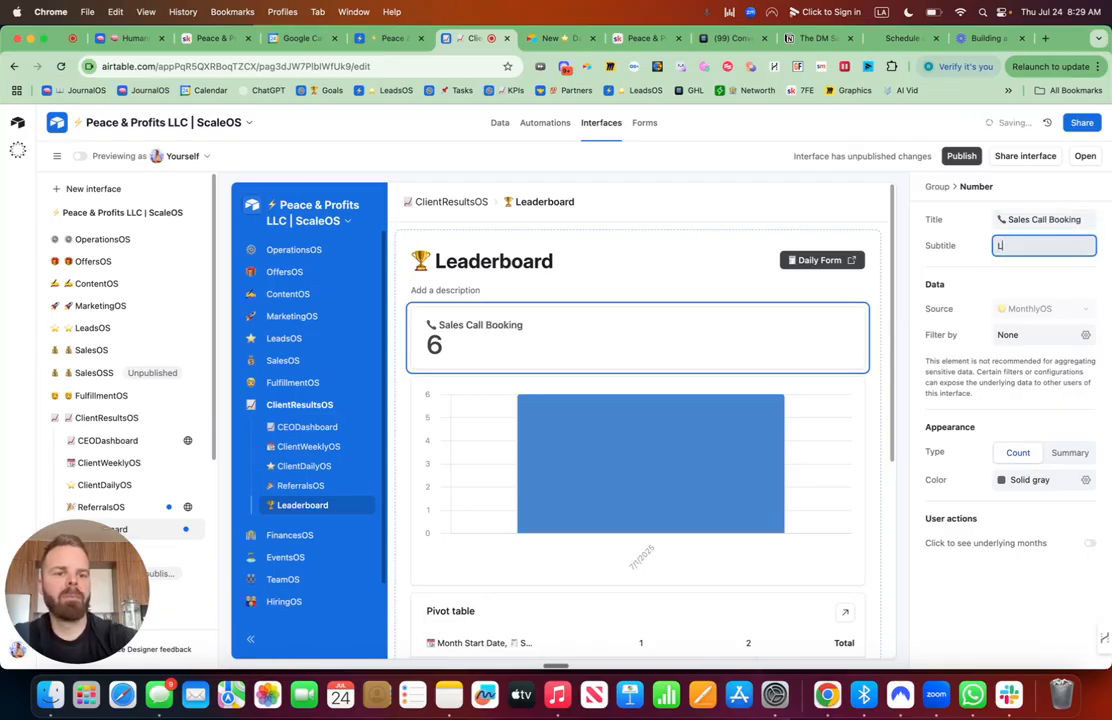
text(eader)
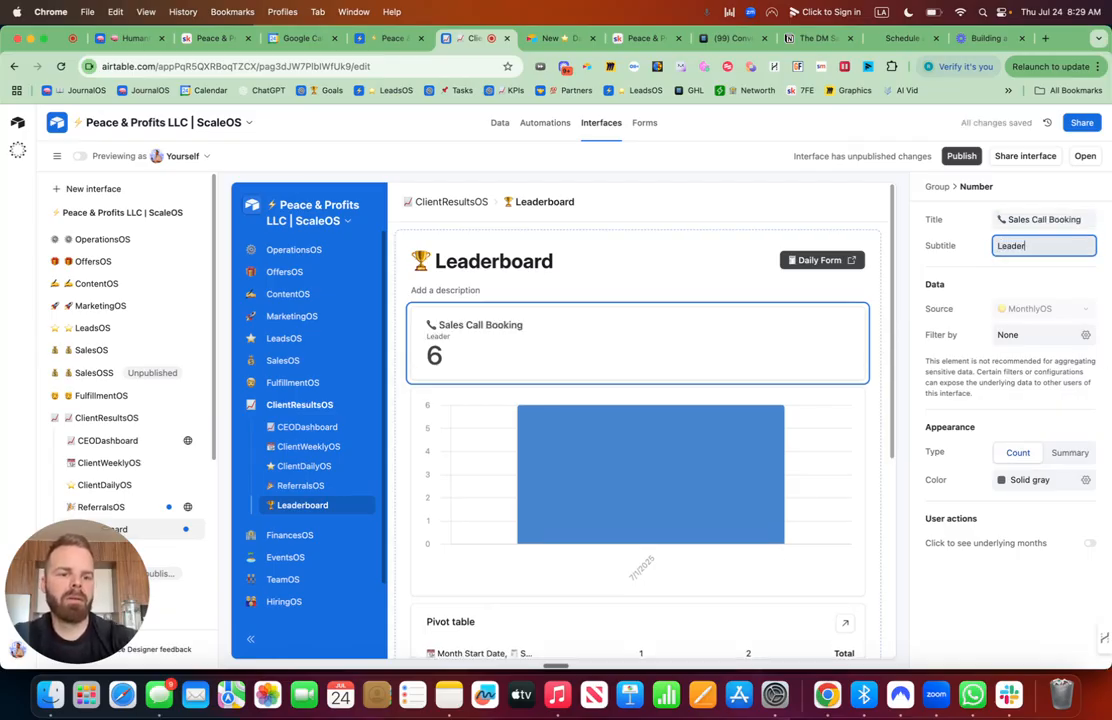
Change the number element from a count to a summary of the Progress Live Sales Calls field
click(1064, 453)
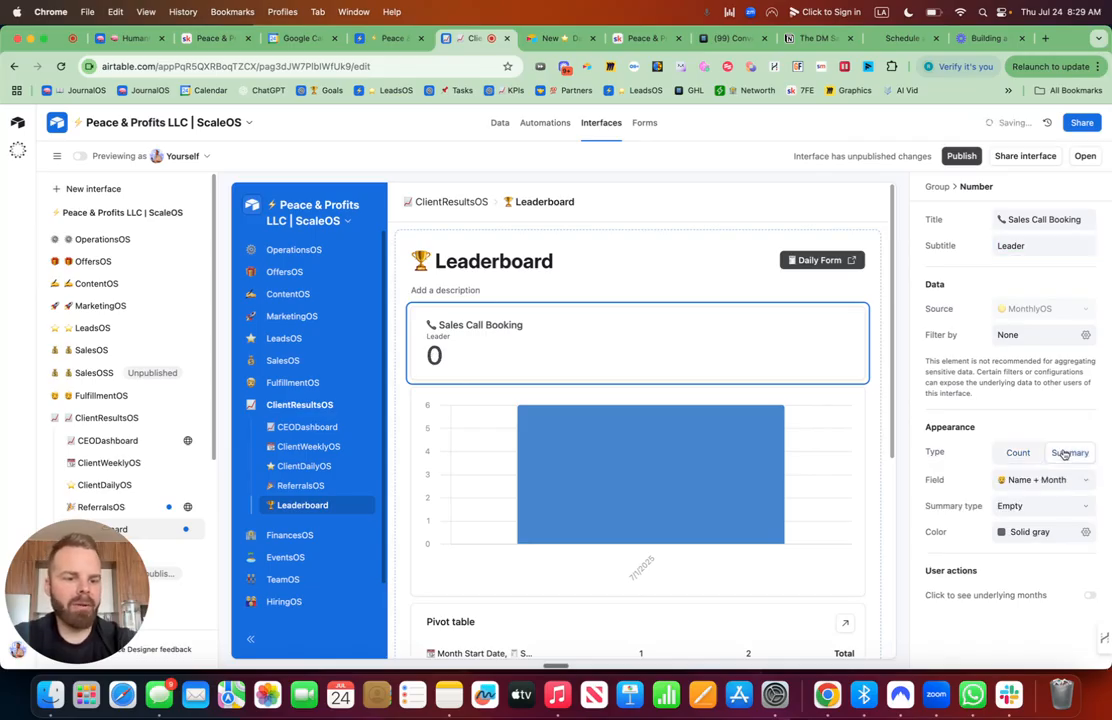
click(1046, 481)
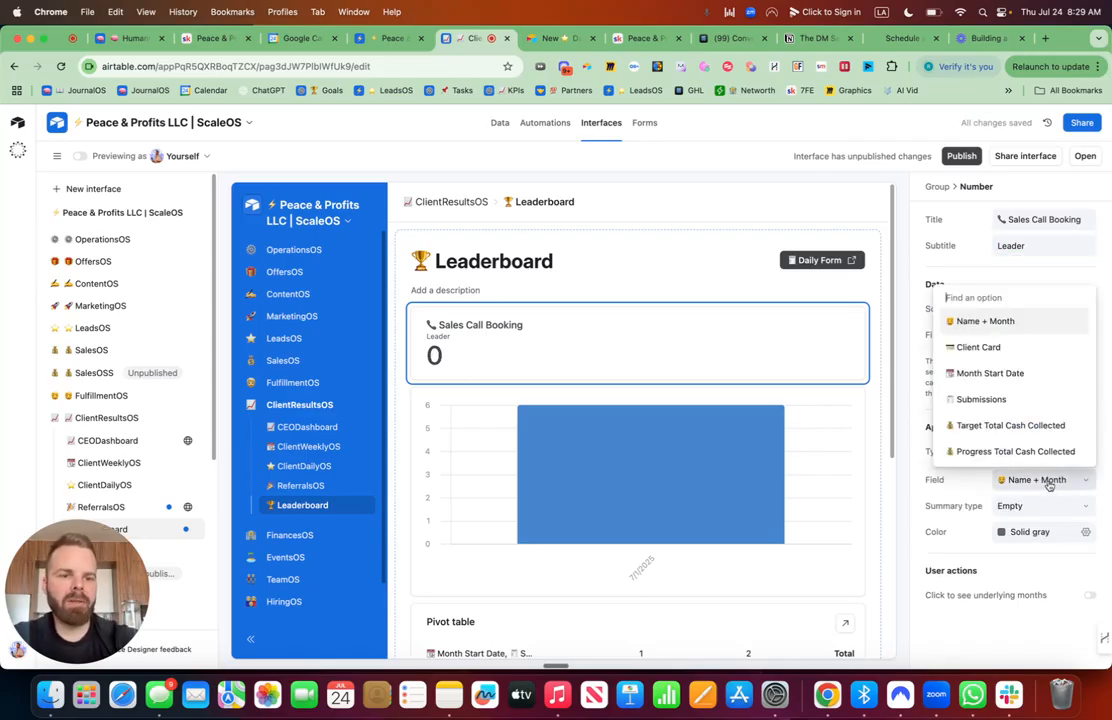
text(sale)
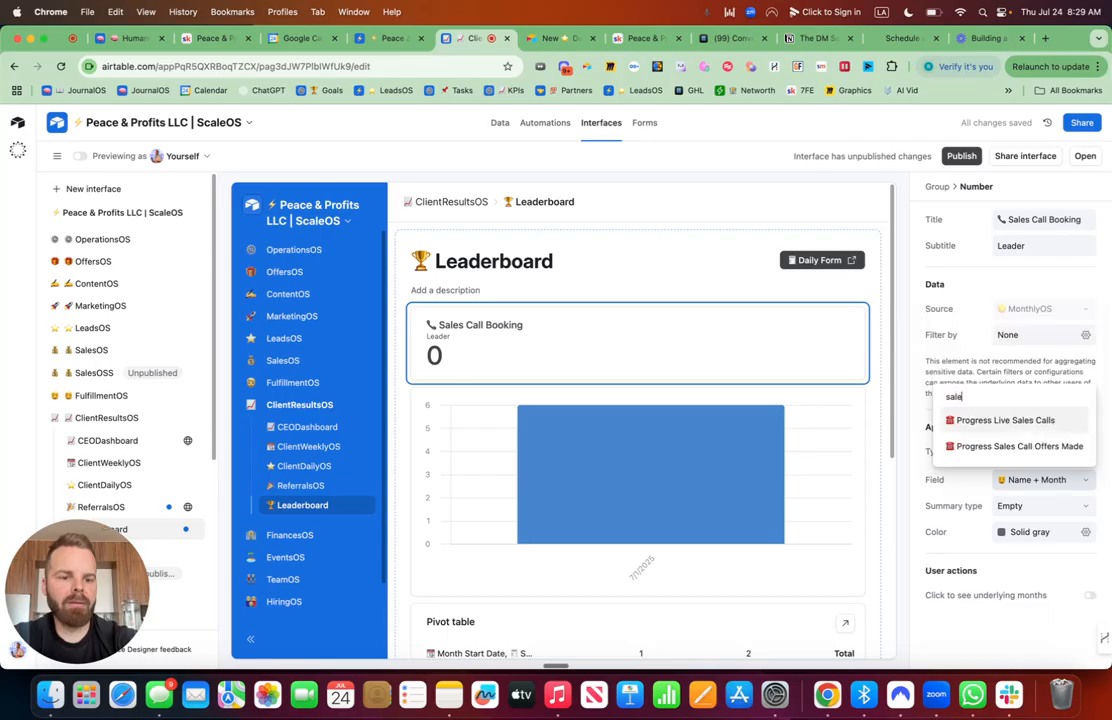
key(BackSpace)
key(BackSpace)
key(BackSpace)
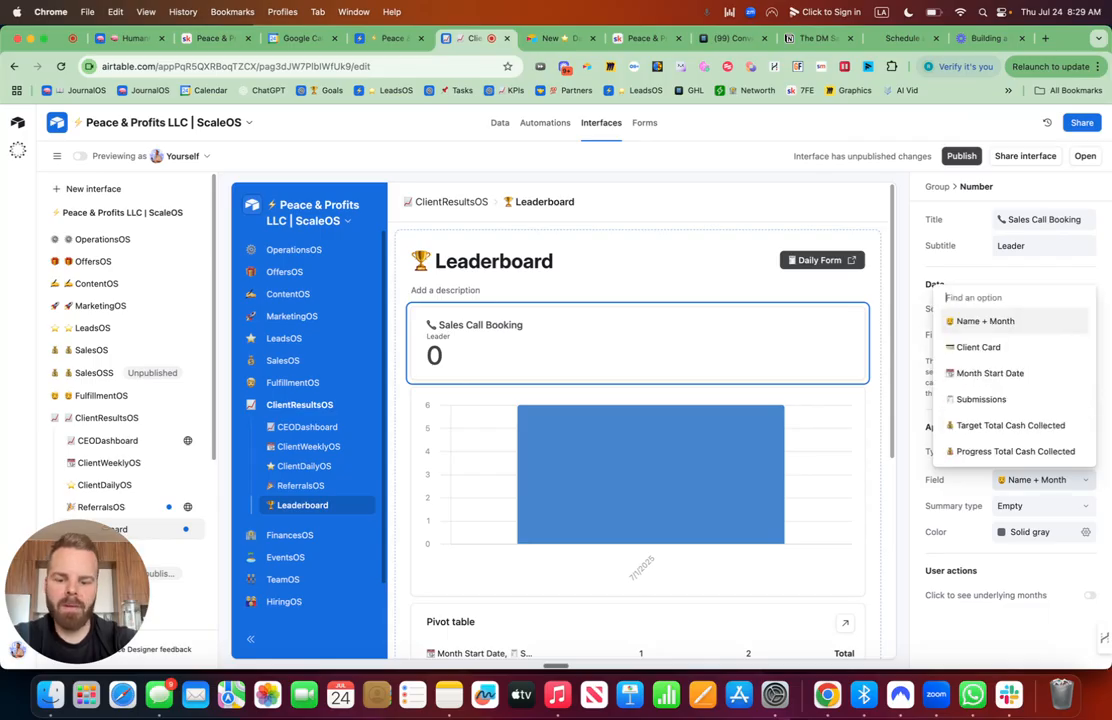
text(sale)
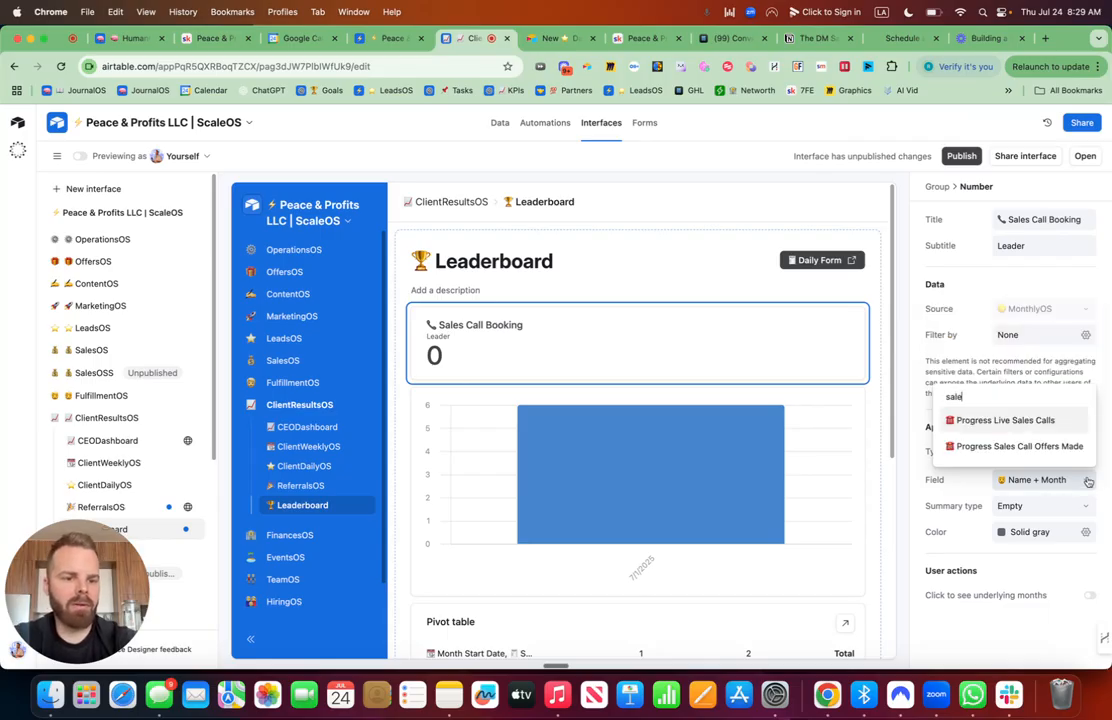
click(1046, 421)
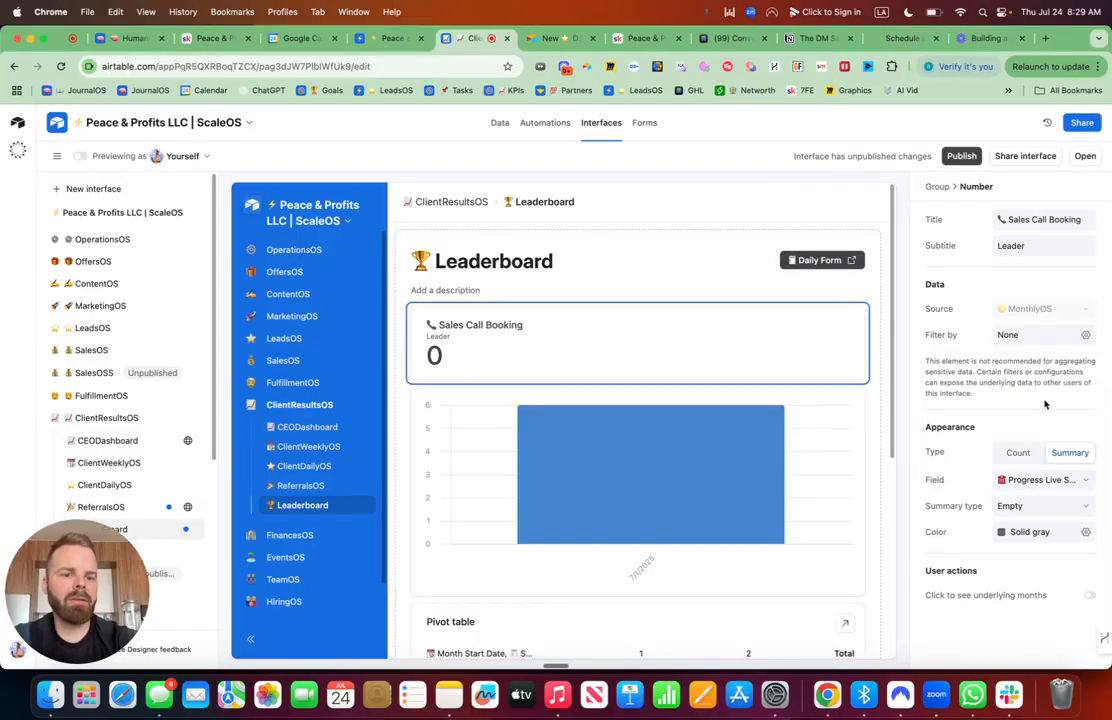
Retitle the number element "☎️ Live Sales Calls" and set its summary type to Max
triple_click(1082, 219)
key(ctrl+super+space)
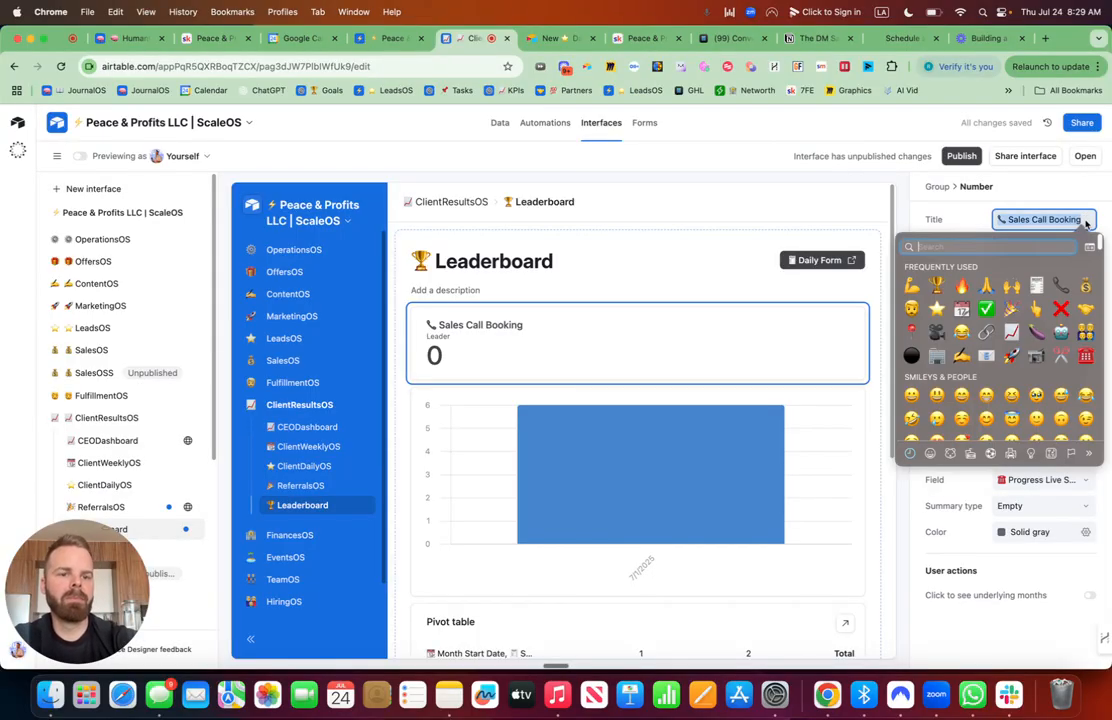
key(Return)
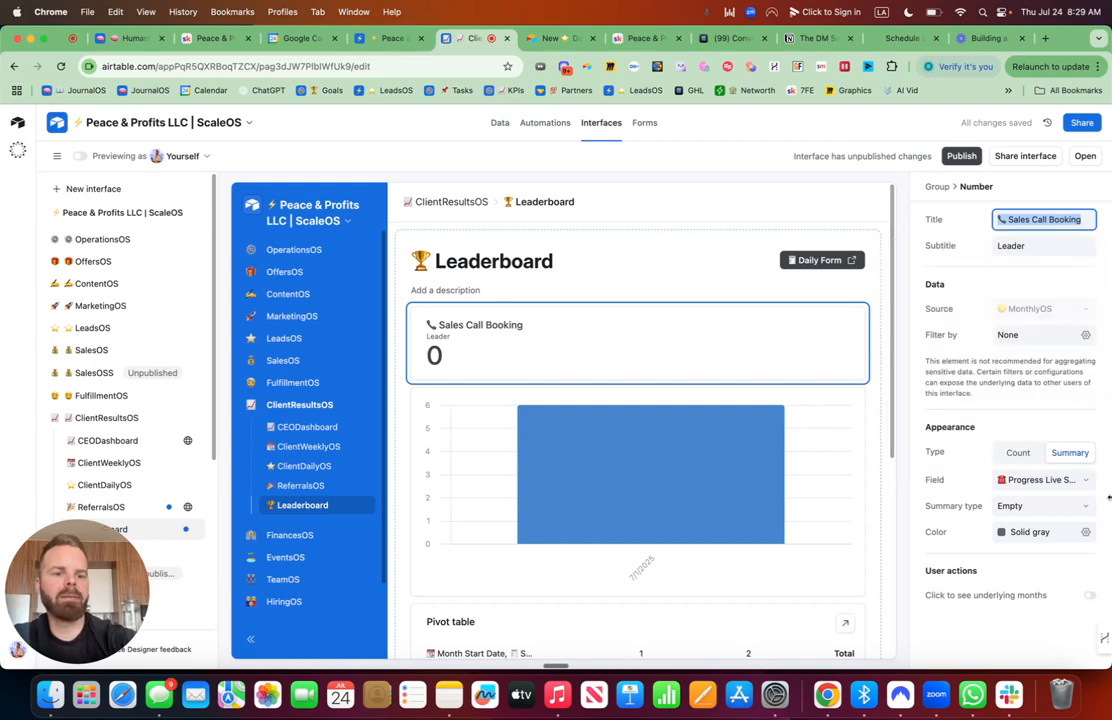
text(Live Sales Calls)
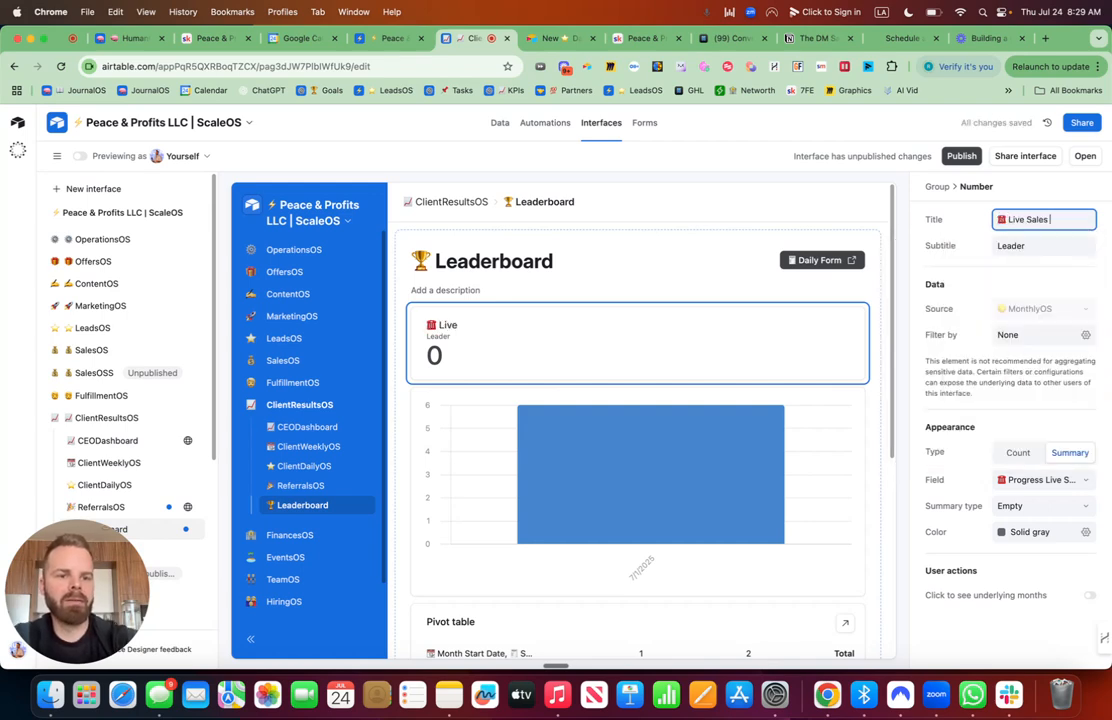
click(1038, 507)
scroll(1038, 417, up, 2)
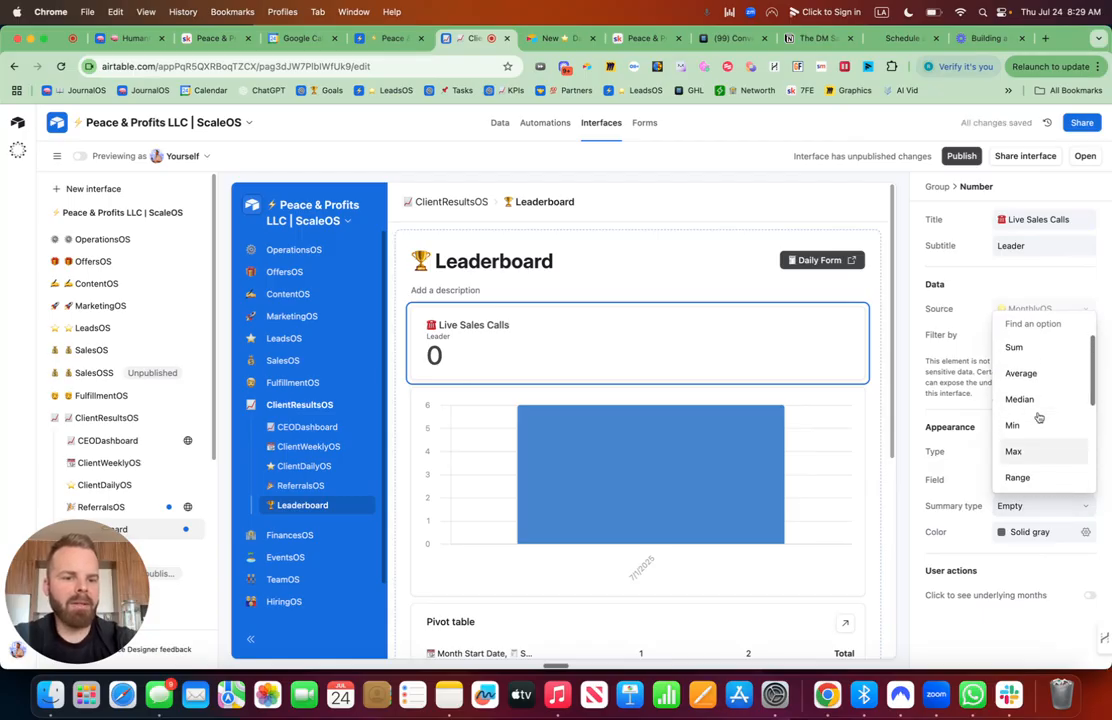
click(1015, 452)
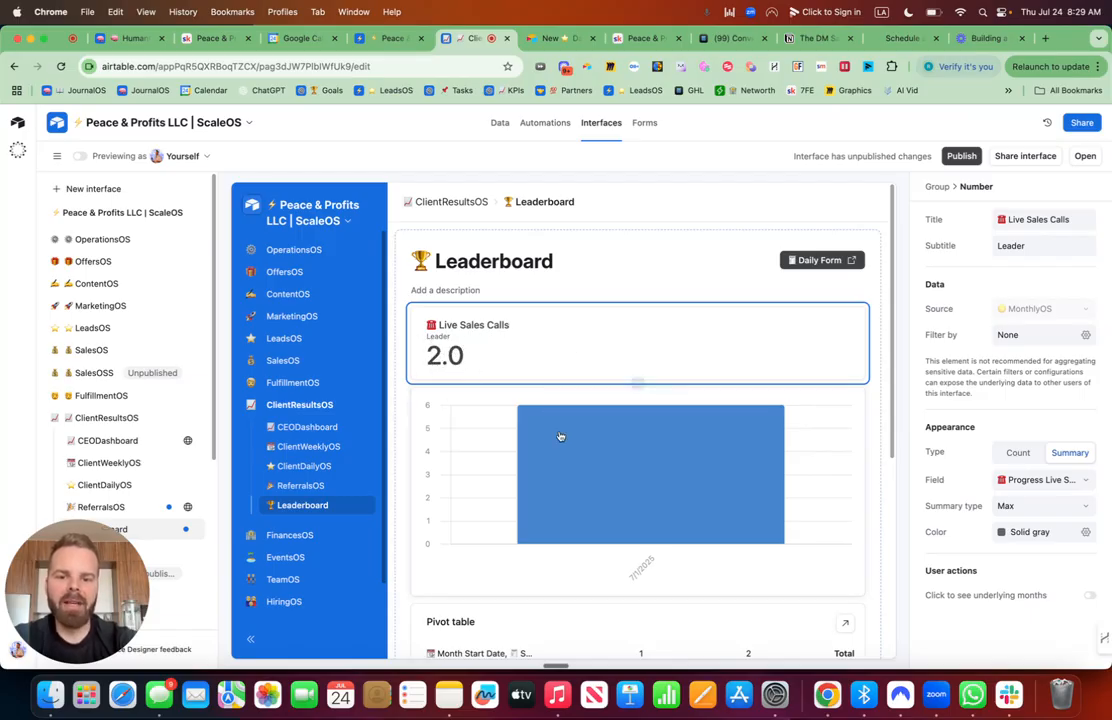
Color the Live Sales Calls number element solid green and turn on its background color
click(488, 469)
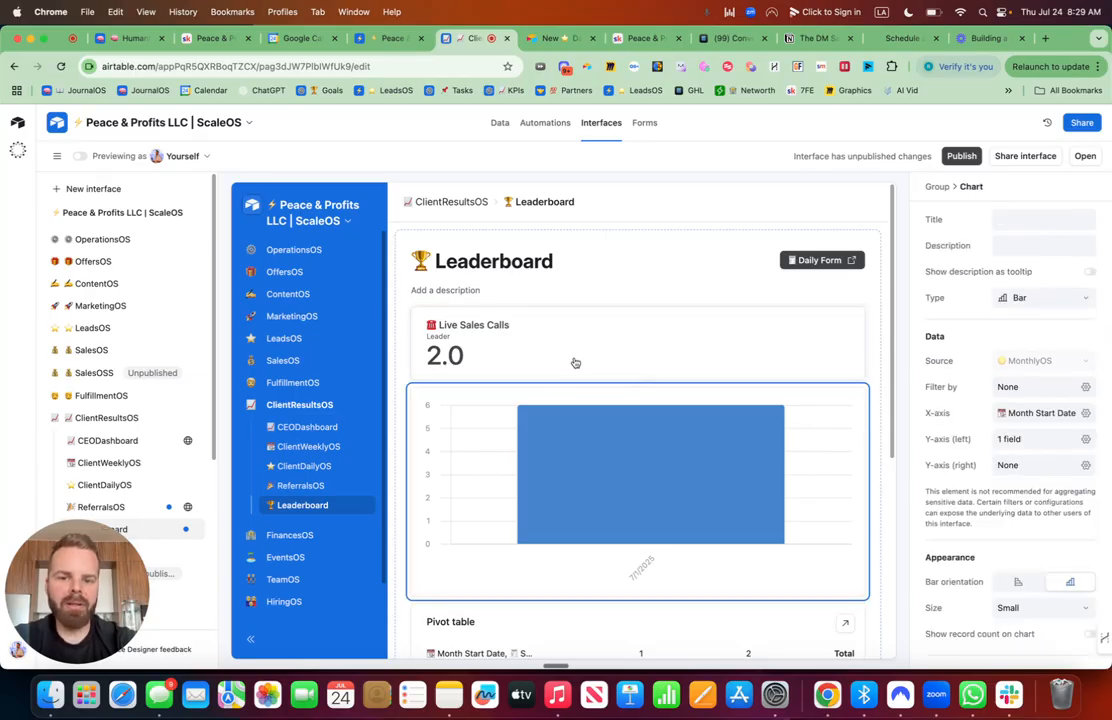
click(497, 316)
click(1086, 533)
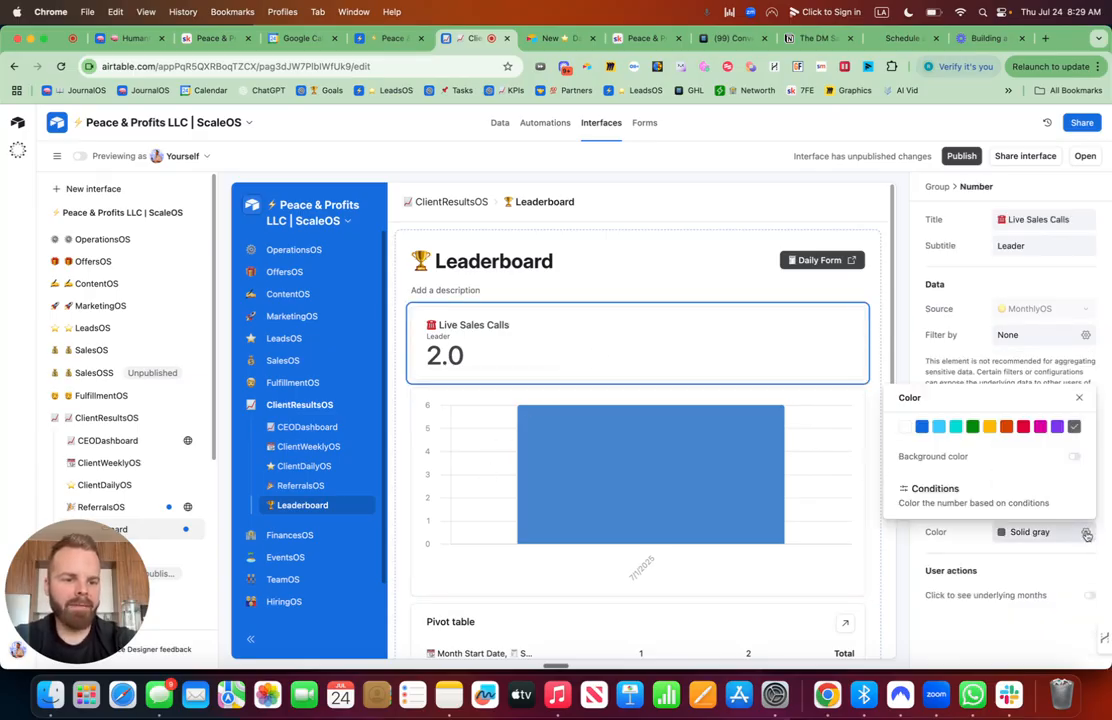
click(971, 428)
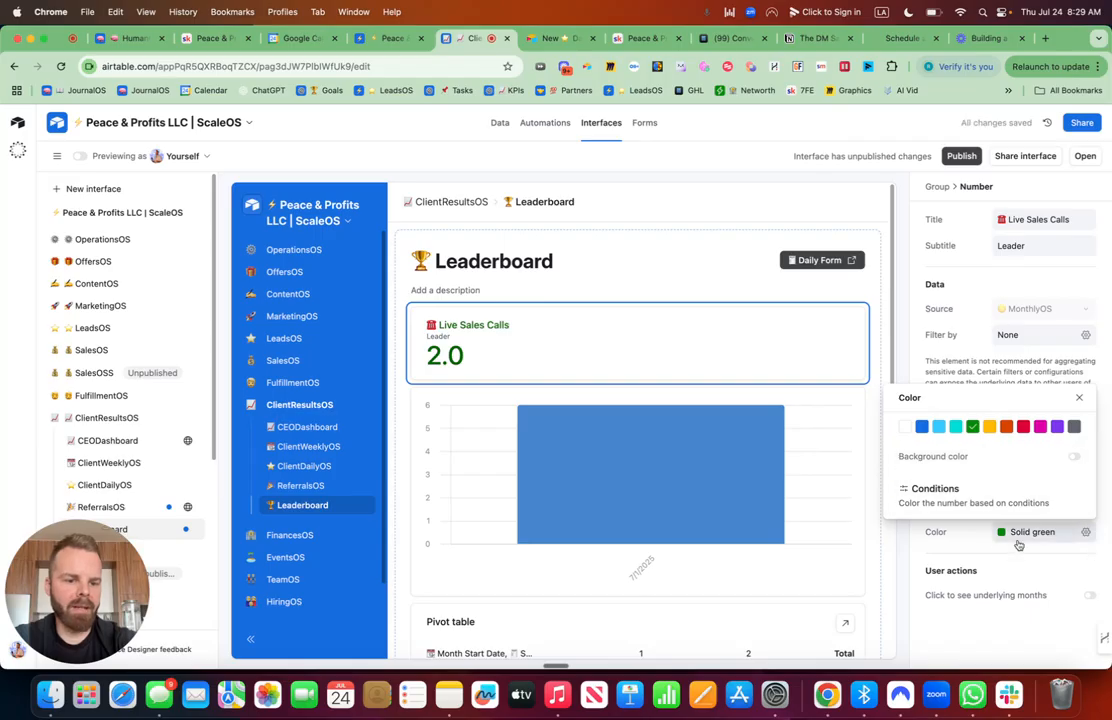
click(1073, 456)
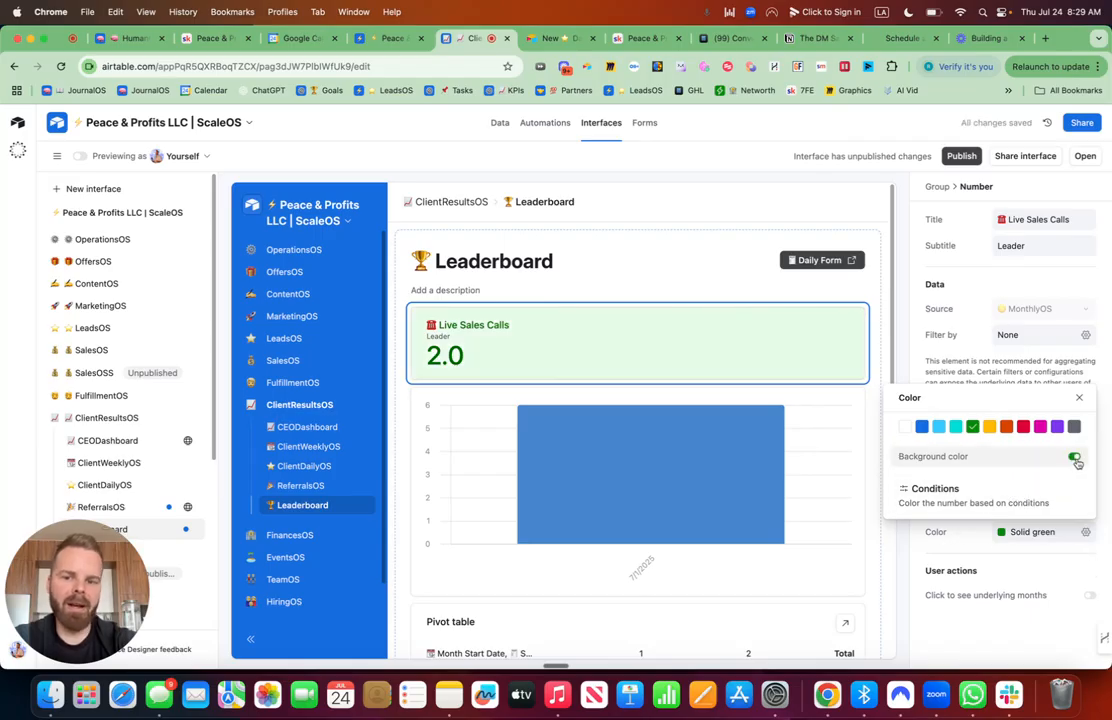
Title the bar chart below the number element "☎️ Live Sales Call"
click(472, 479)
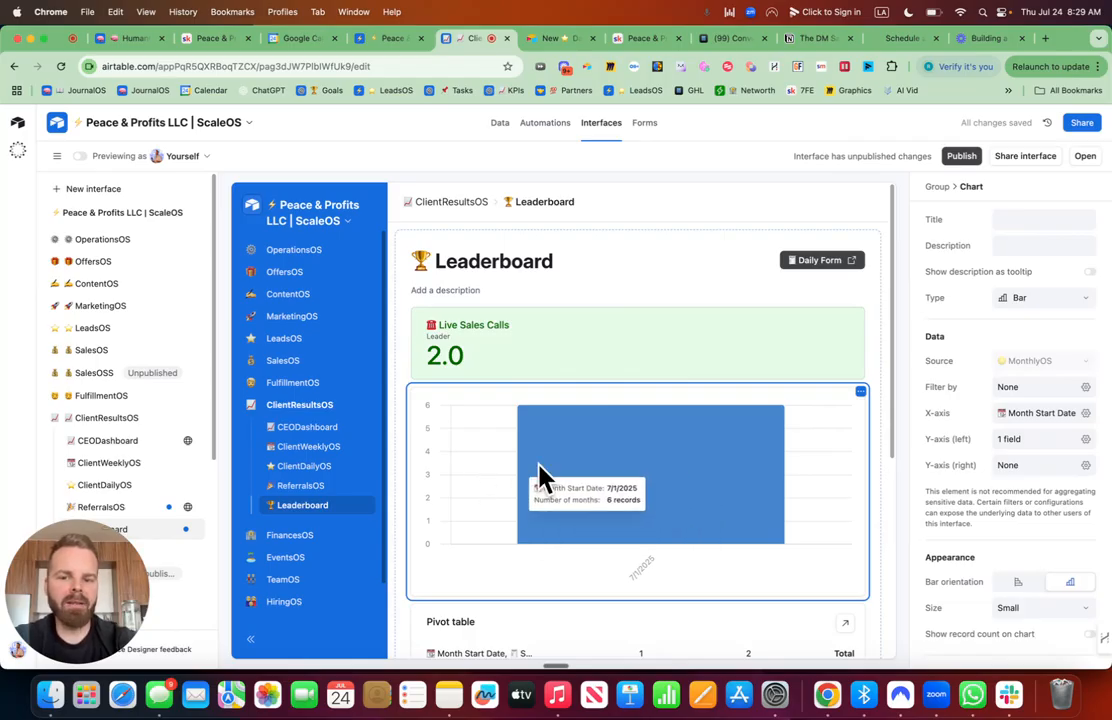
click(1035, 220)
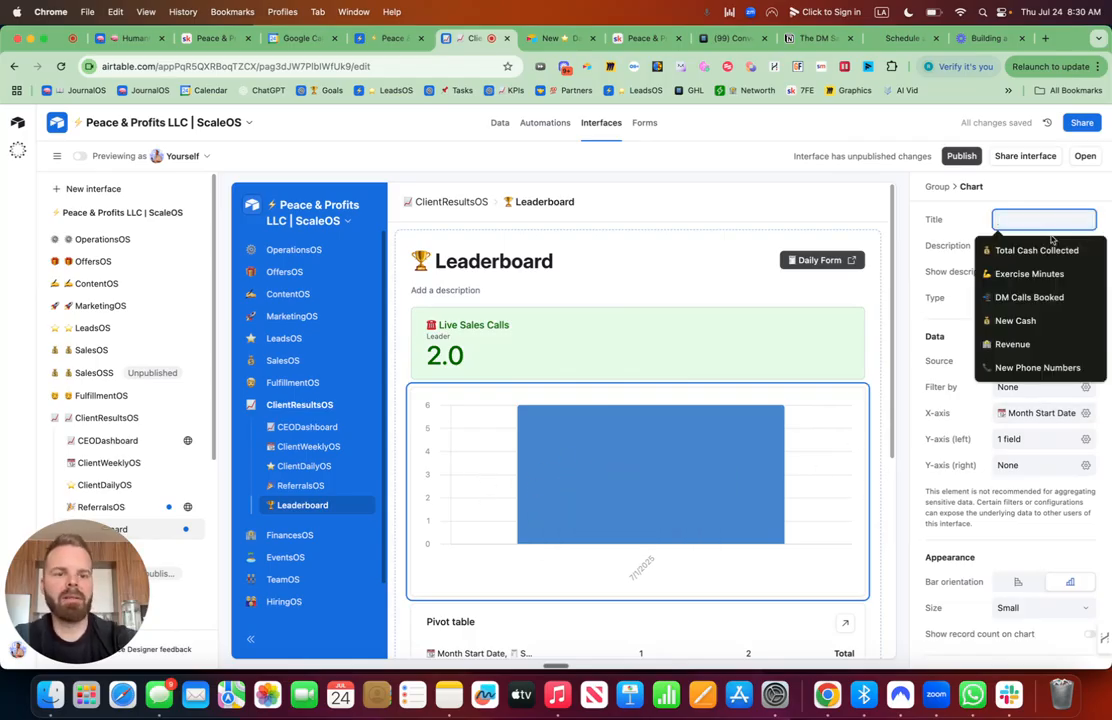
key(ctrl+super+space)
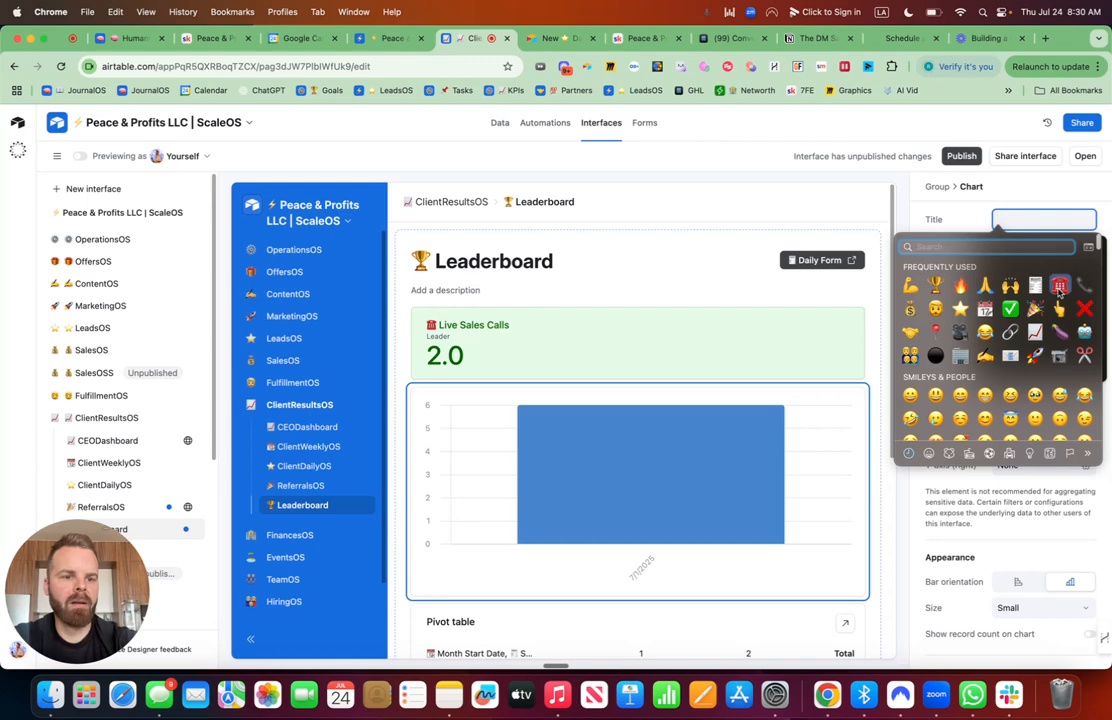
click(1060, 287)
text(Sa)
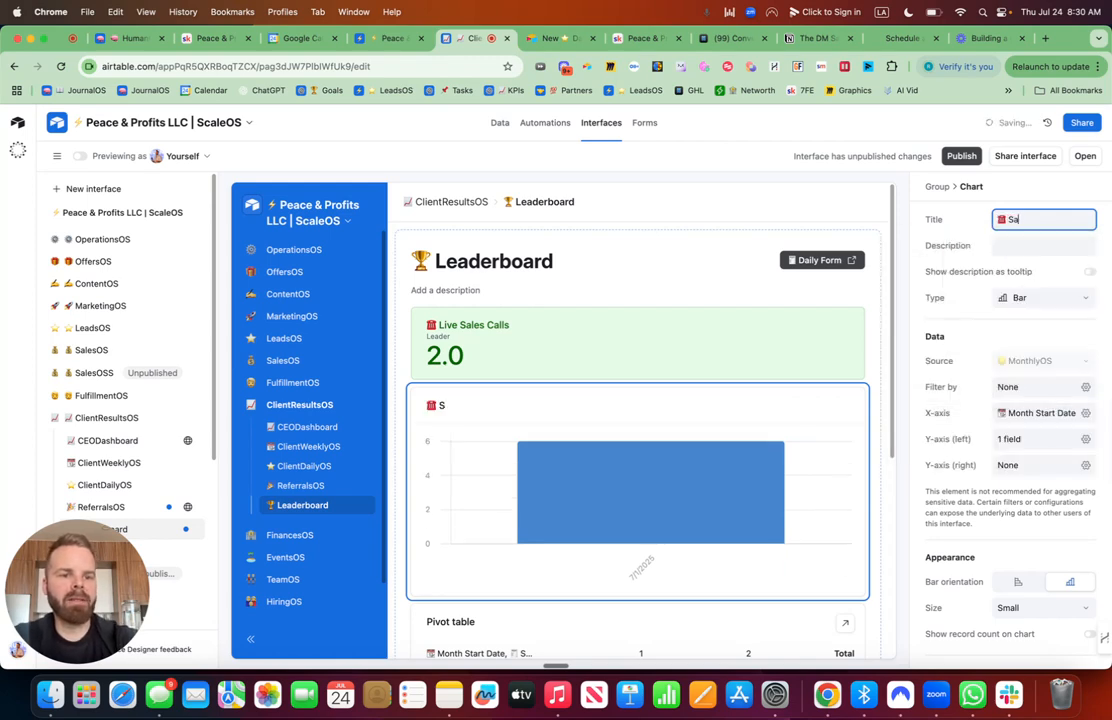
text(les Call)
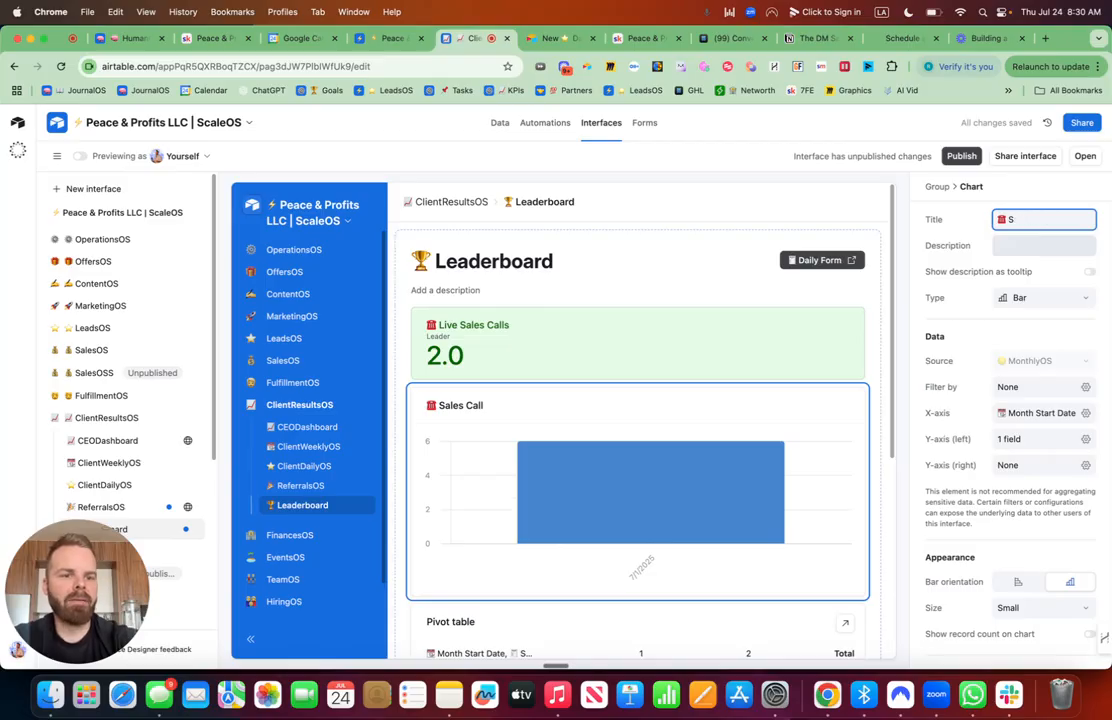
key(BackSpace)
text(Live Sales Ca)
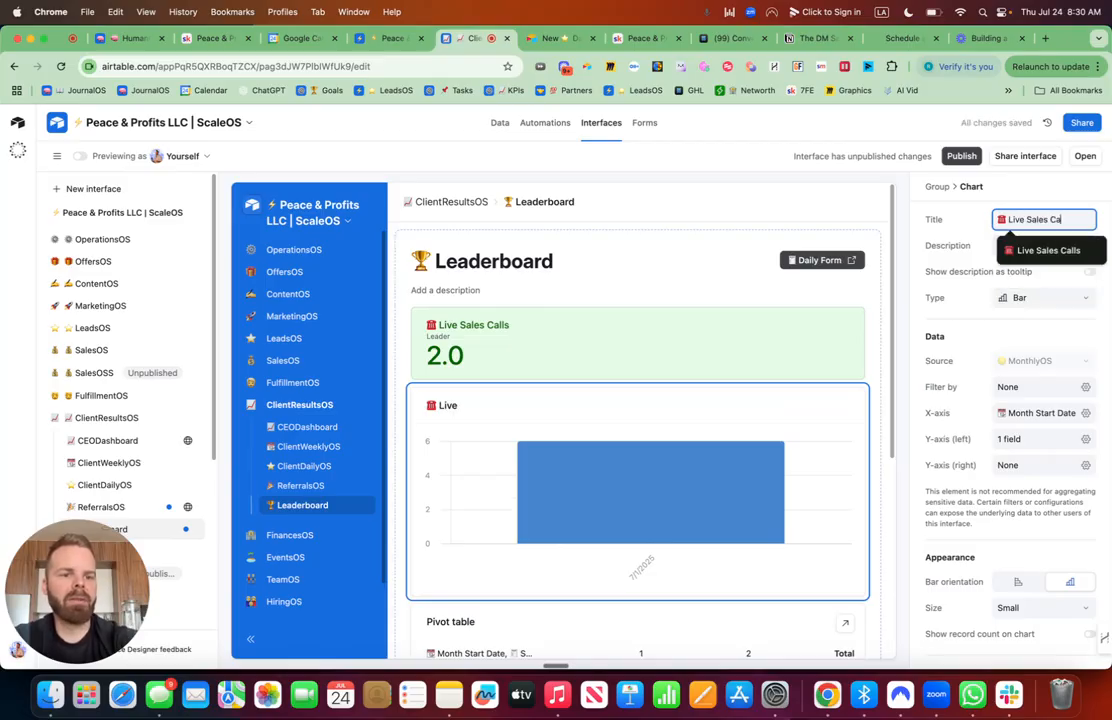
text(ll)
Give the Live Sales Call chart the description "Leaderboard"
key(Tab)
text(L)
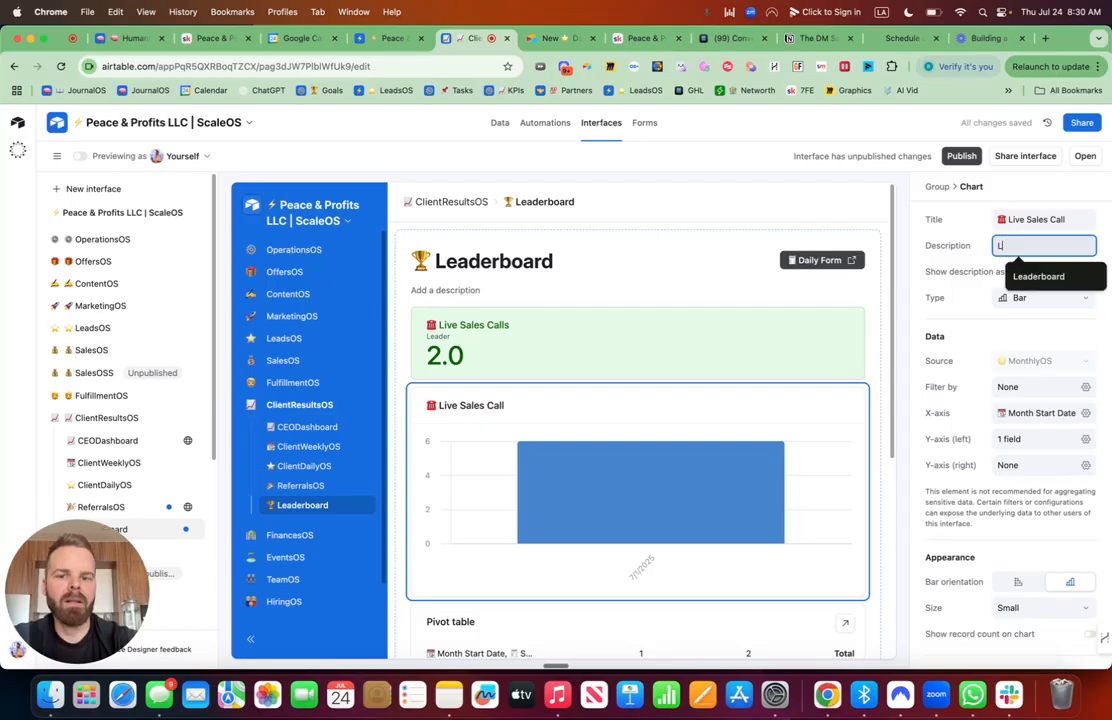
text(eader)
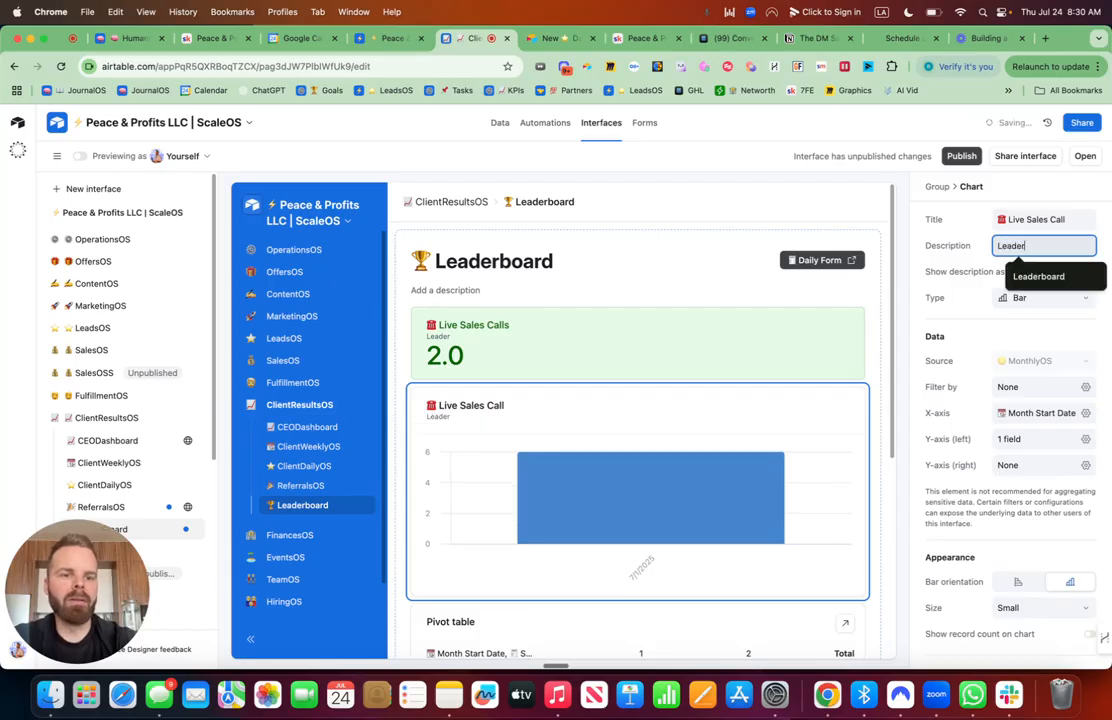
text(board)
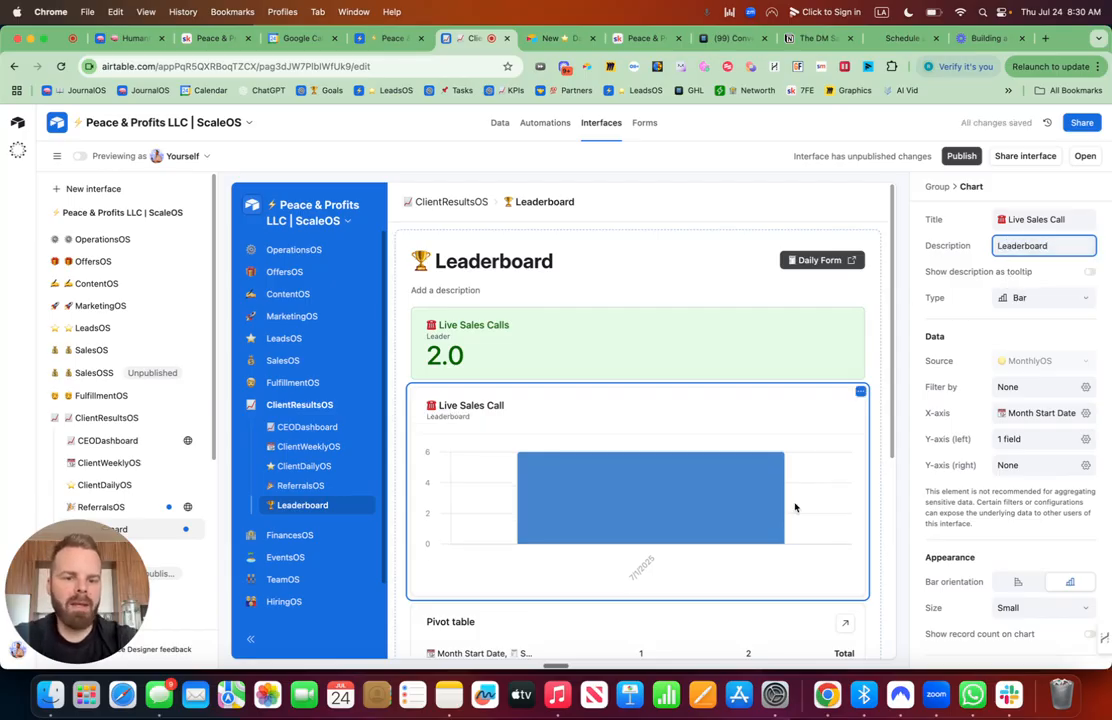
click(796, 507)
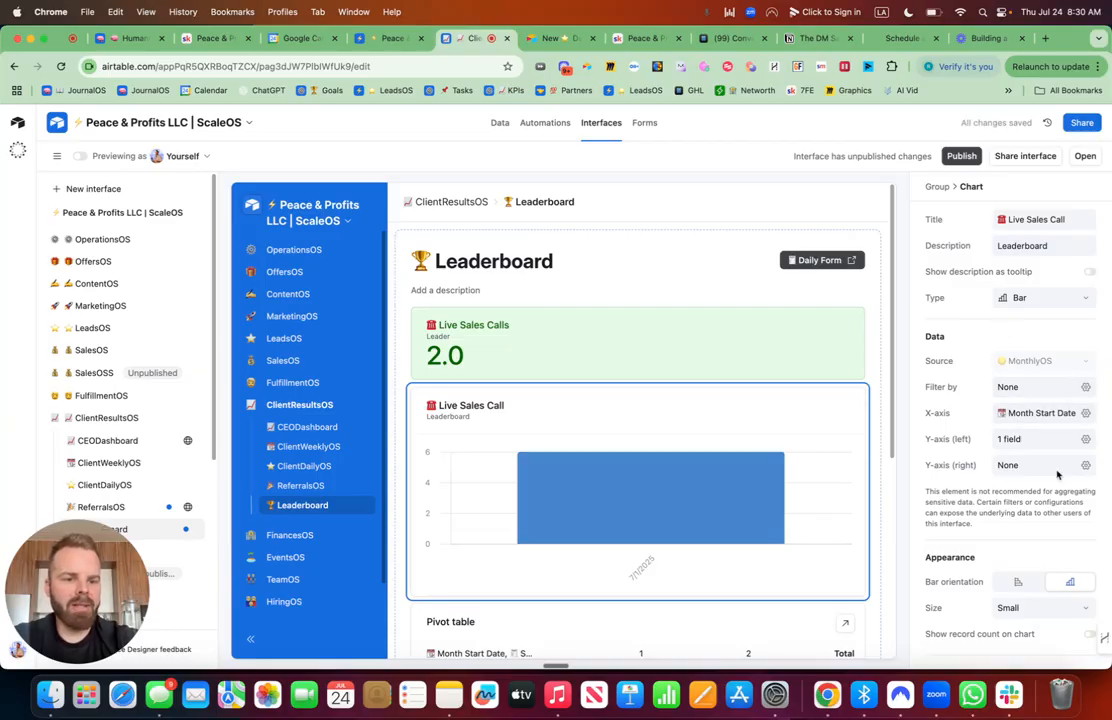
Set the X-axis field of the Live Sales Call chart to Client Card
click(1085, 412)
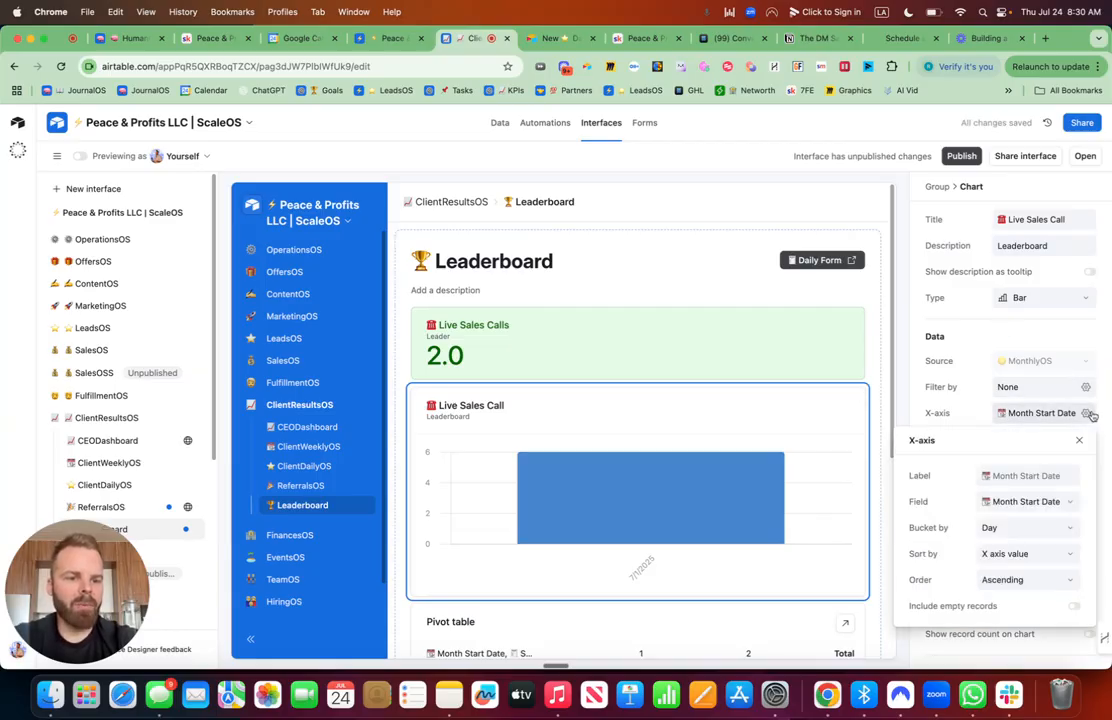
click(1022, 502)
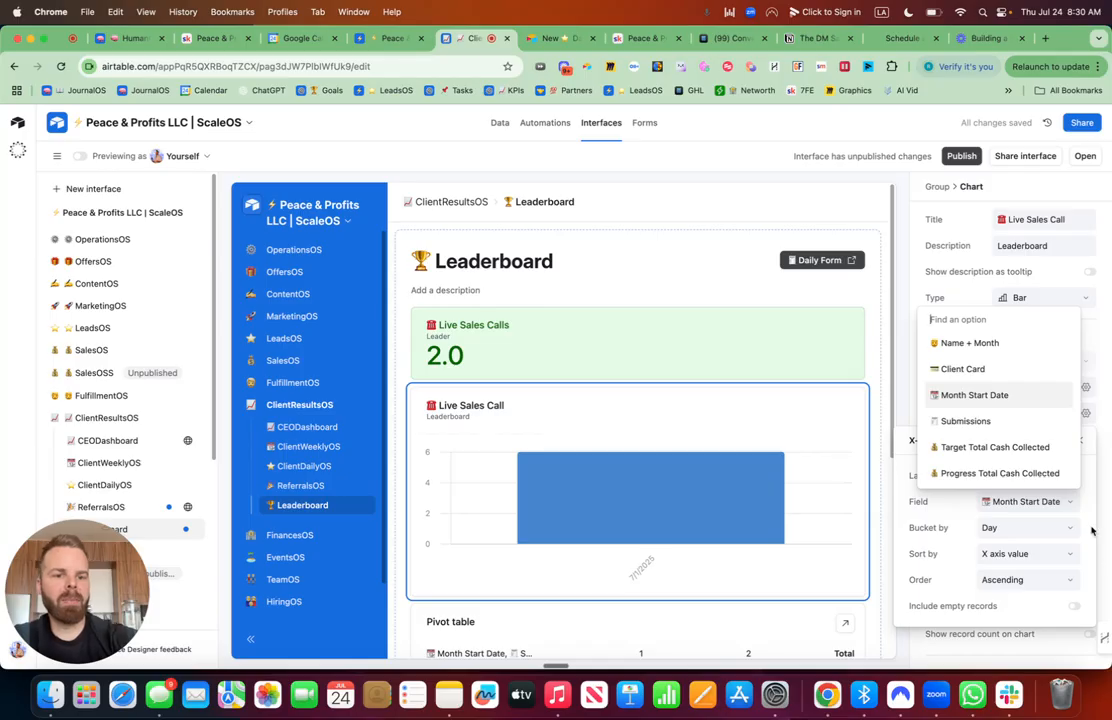
scroll(1003, 385, down, 1)
click(988, 345)
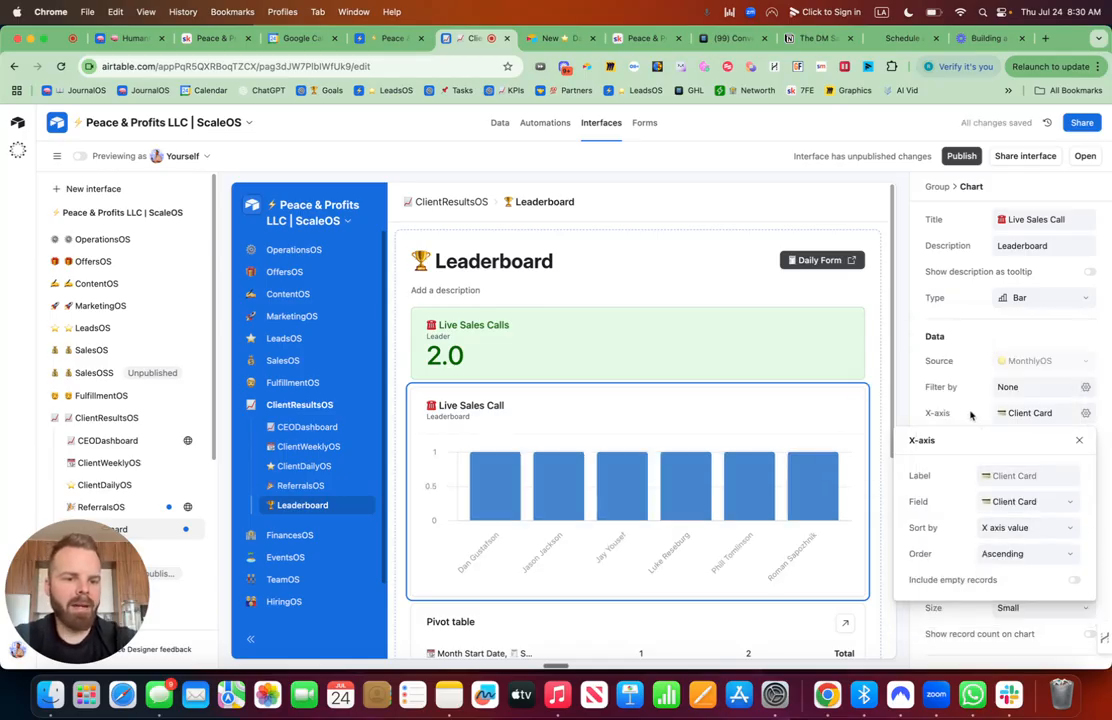
click(970, 413)
Set the chart's left Y-axis to the Sum of the Progress Live Sales Calls field
click(1025, 440)
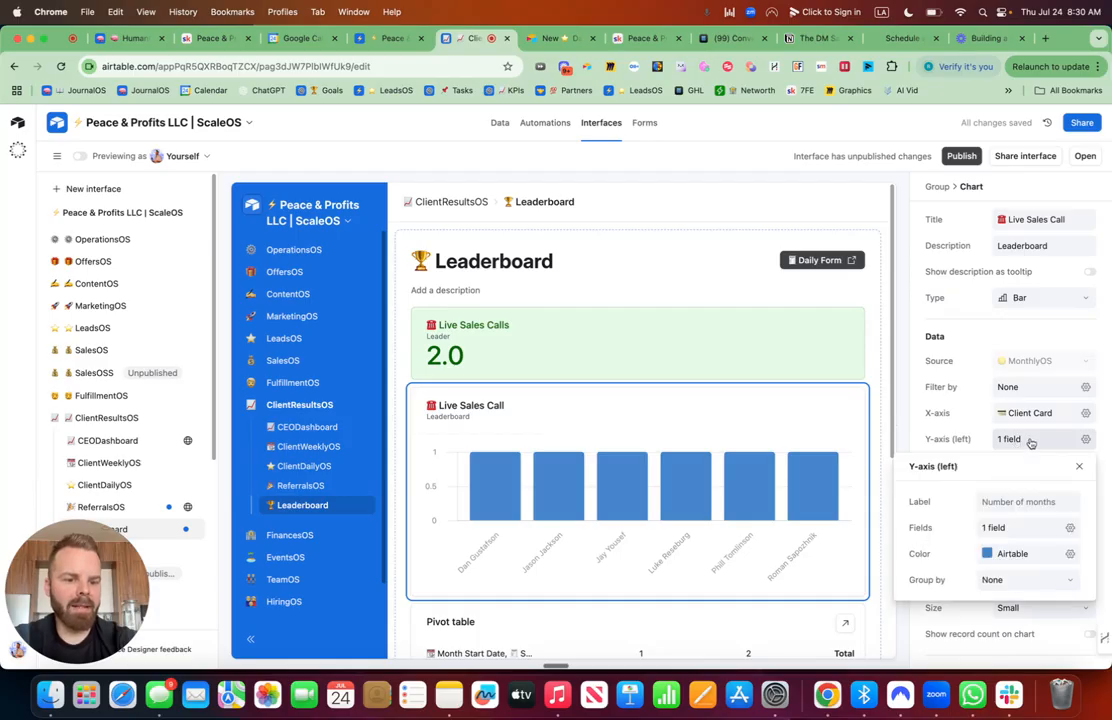
click(1035, 532)
click(886, 590)
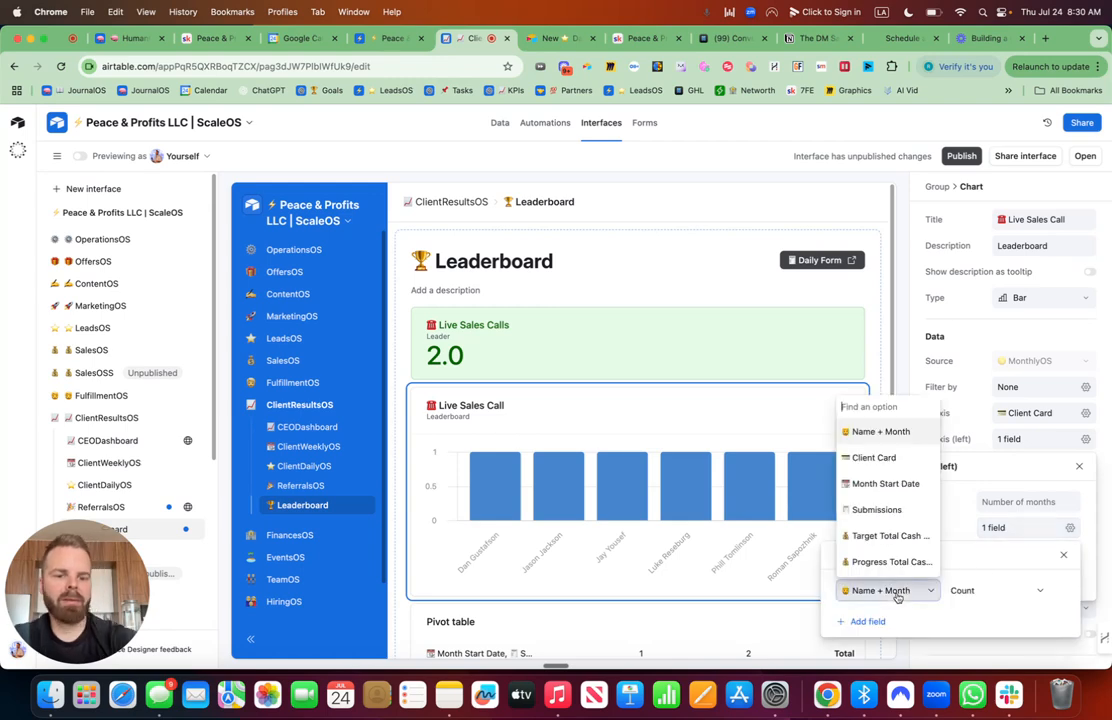
text(live)
click(890, 564)
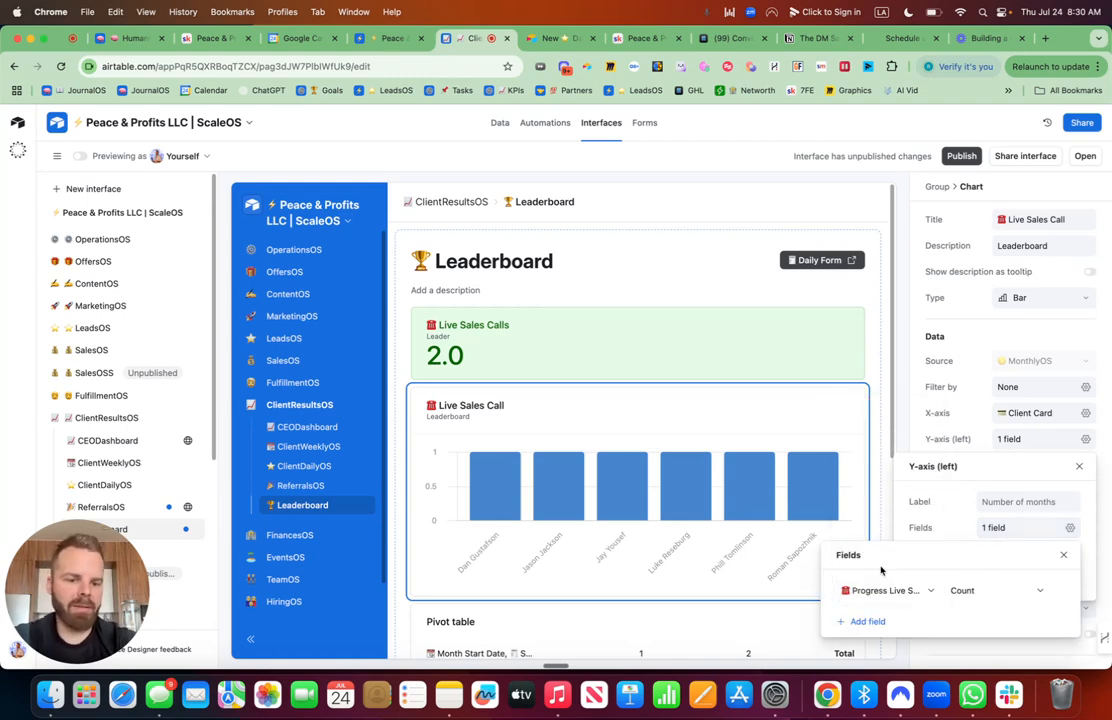
click(987, 591)
text(sum)
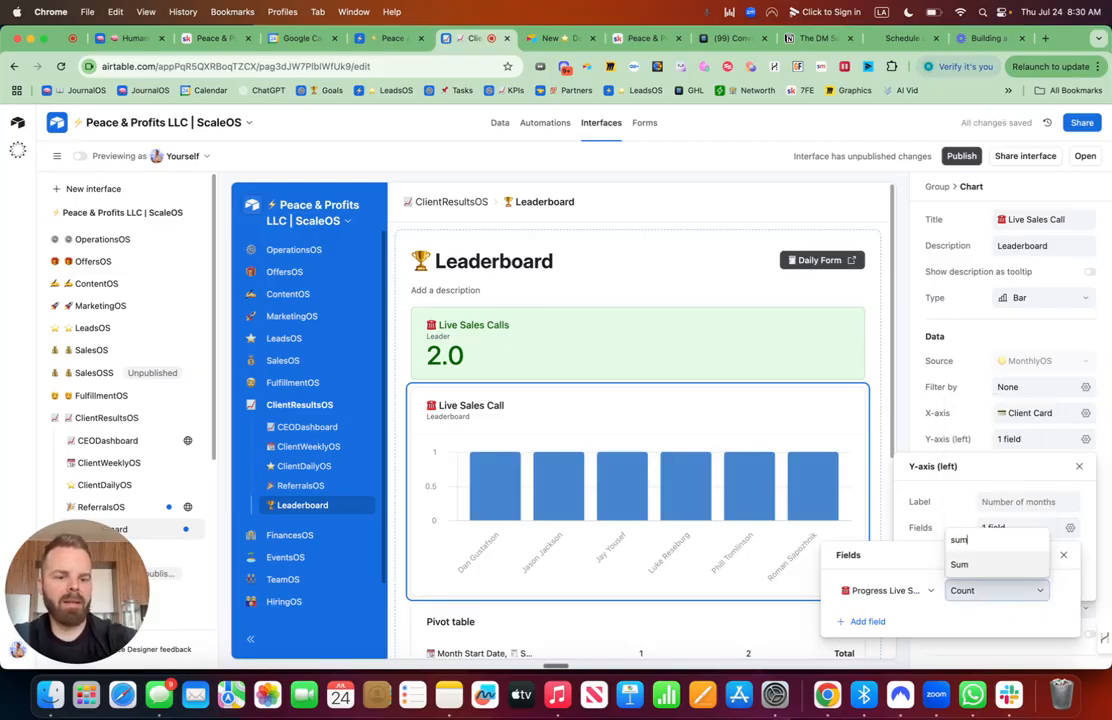
click(959, 566)
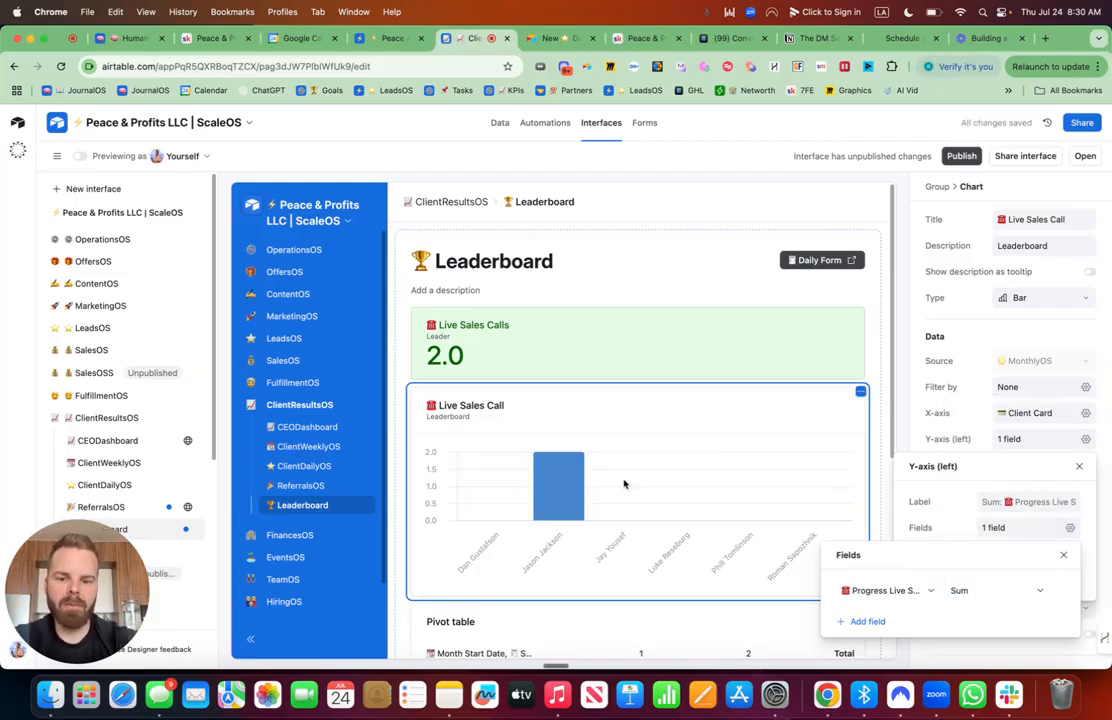
mouse_move(555, 460)
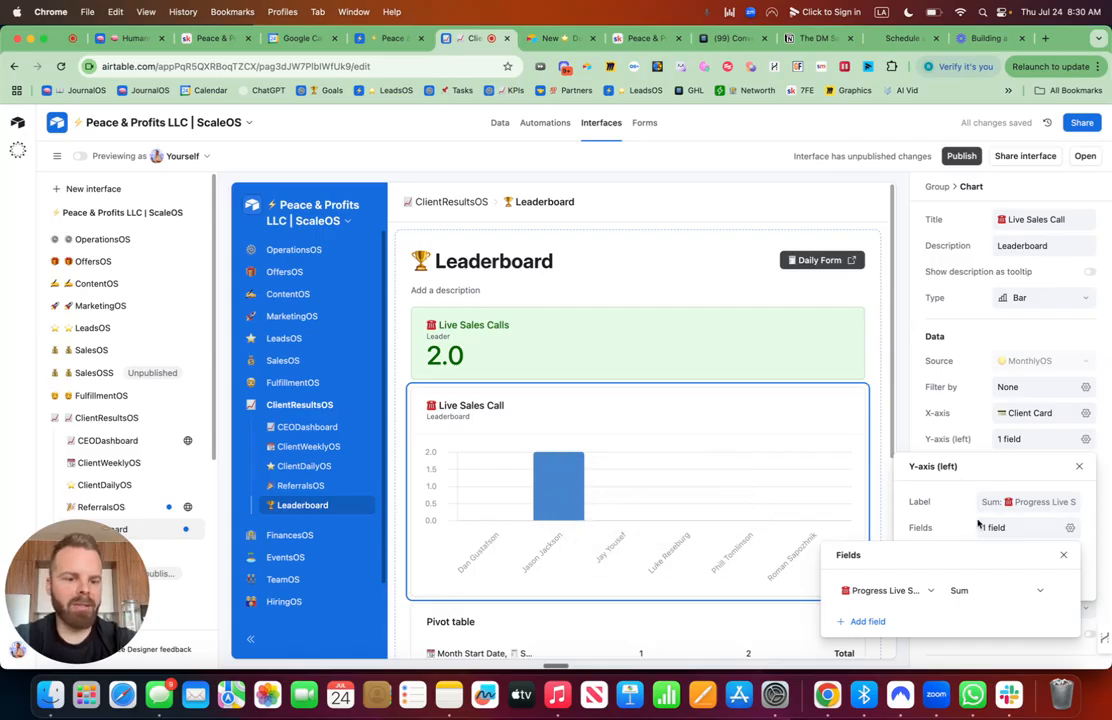
click(968, 413)
click(968, 413)
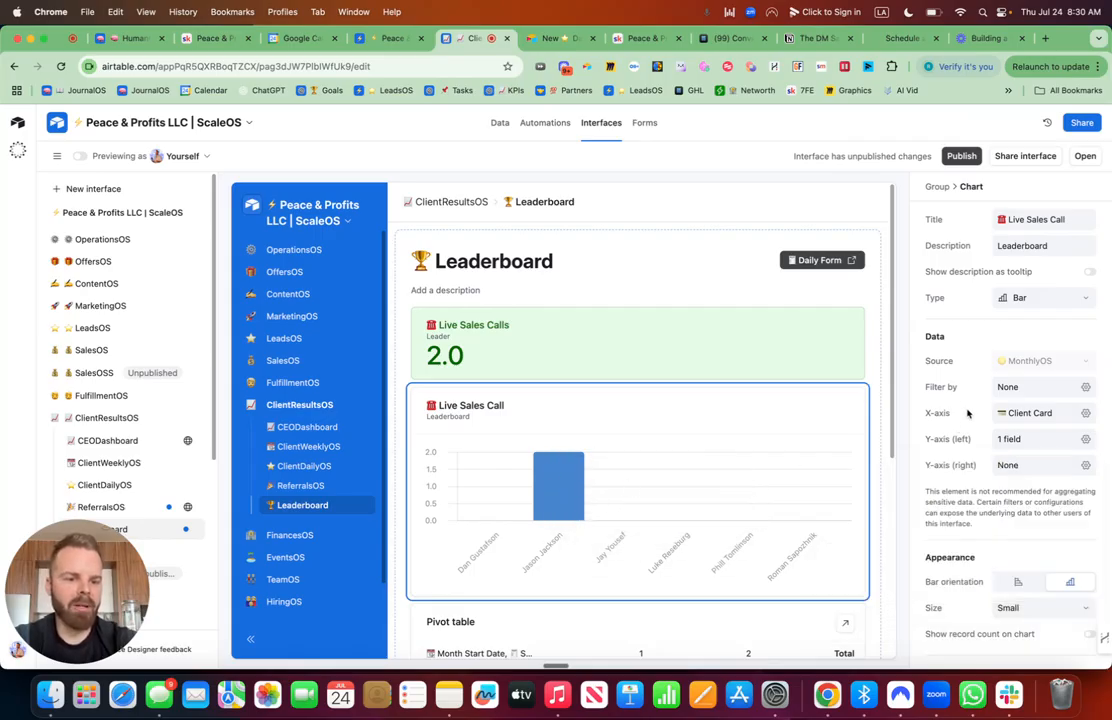
Switch the Live Sales Call chart to horizontal bars and sort its Client Card axis by X axis value in descending order
click(1026, 585)
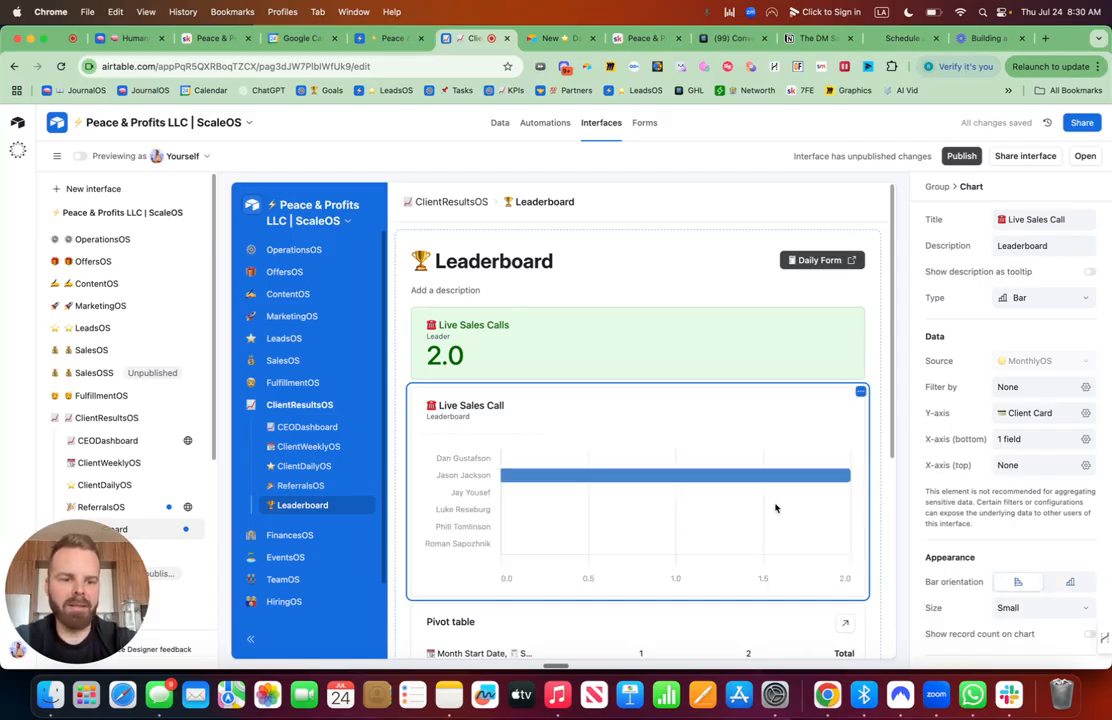
click(1086, 414)
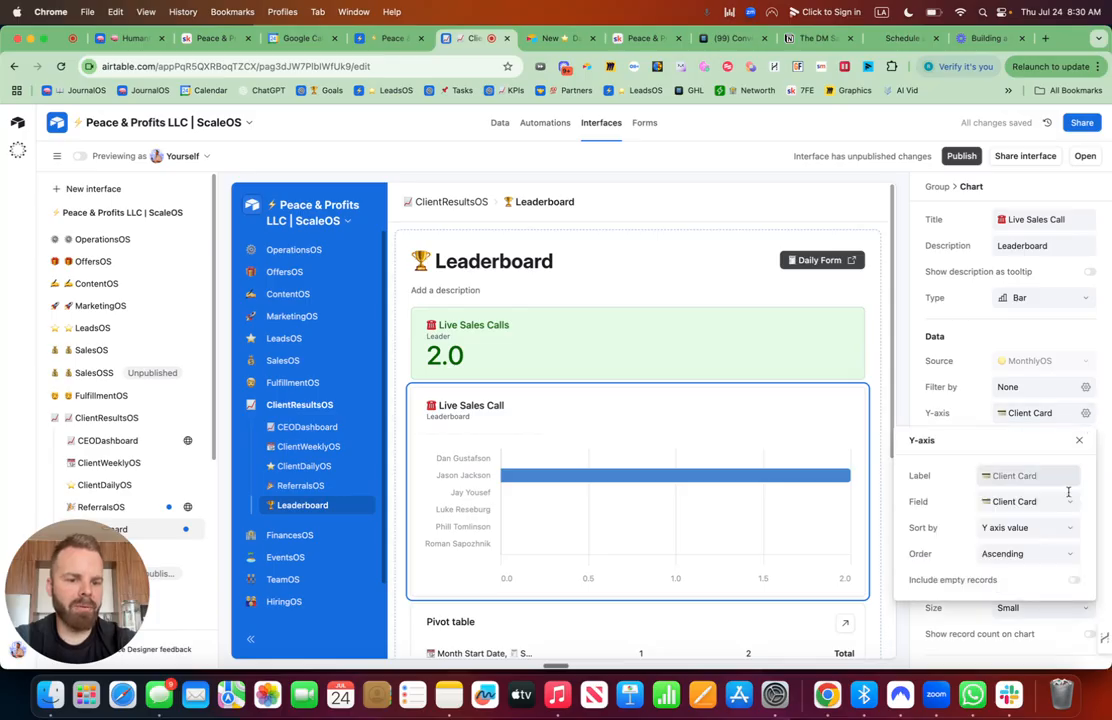
click(1021, 530)
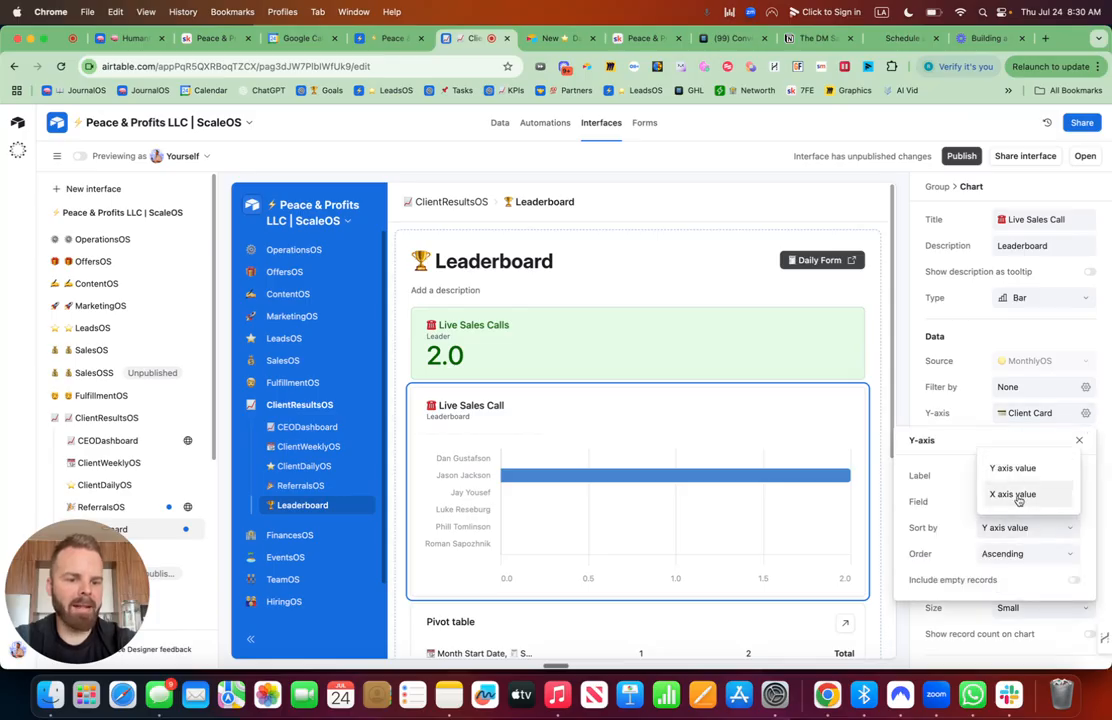
click(1020, 493)
click(1019, 553)
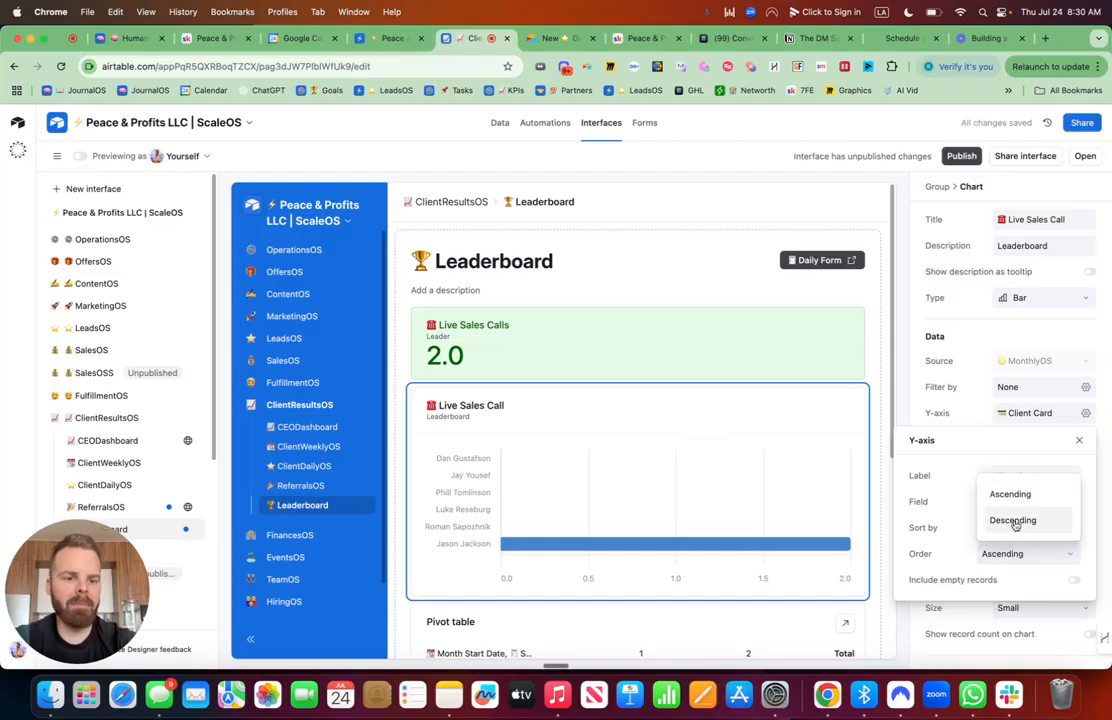
click(1018, 520)
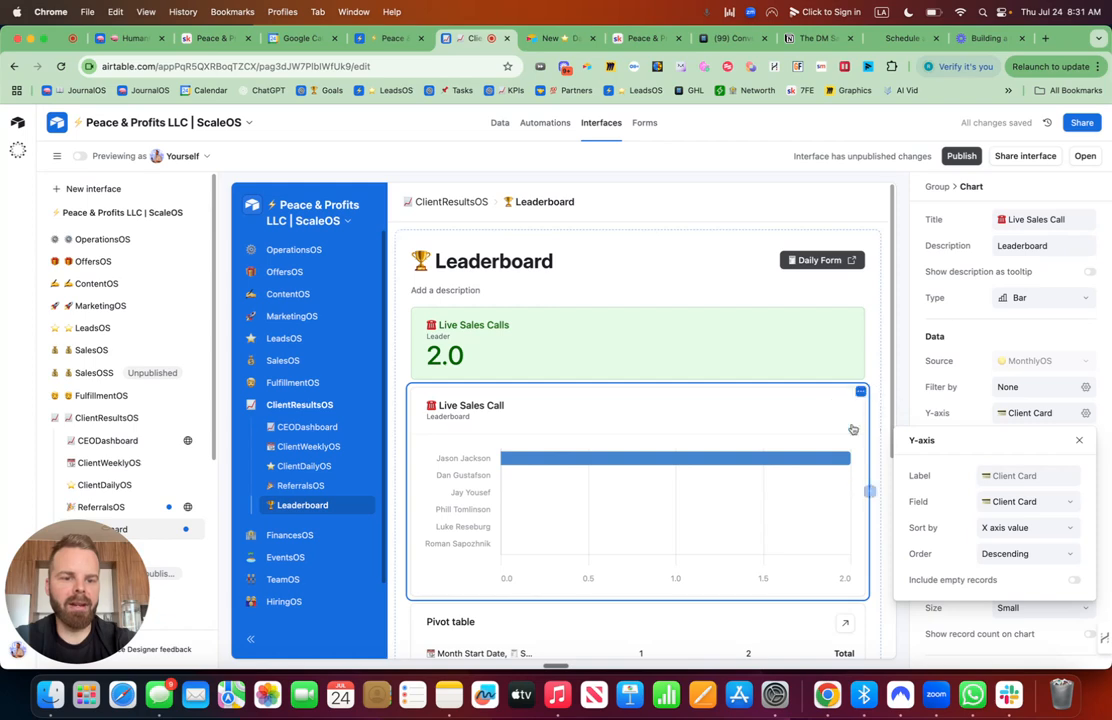
click(934, 390)
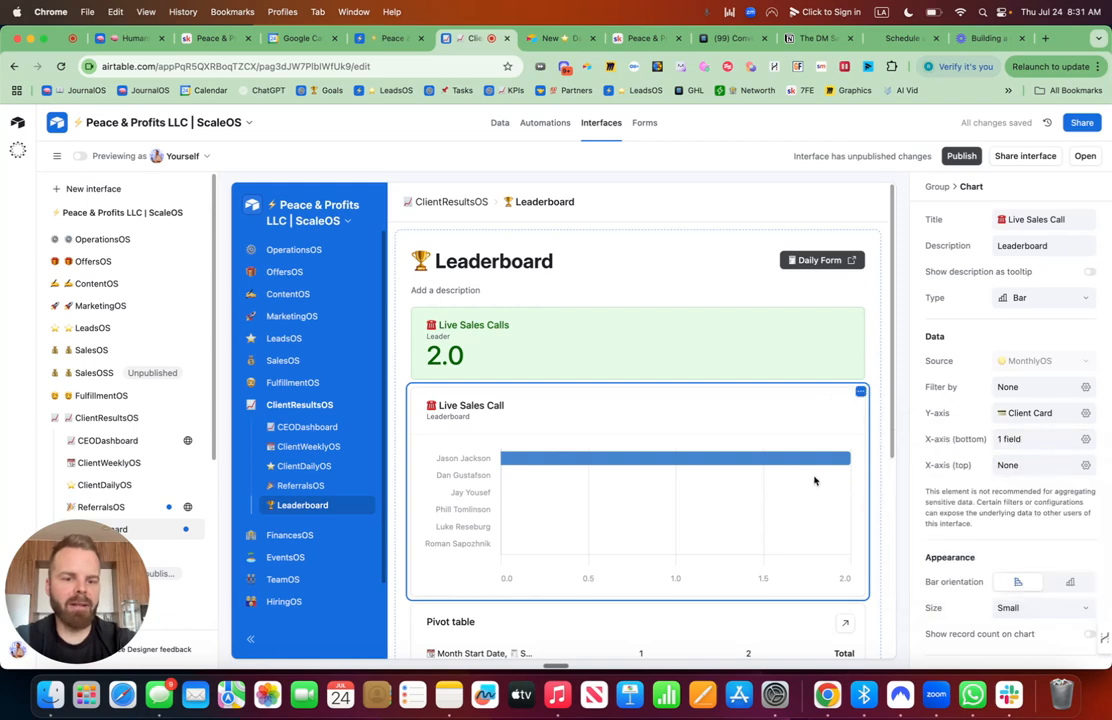
Color the Live Sales Call chart's bars green from the Airtable palette
click(1085, 413)
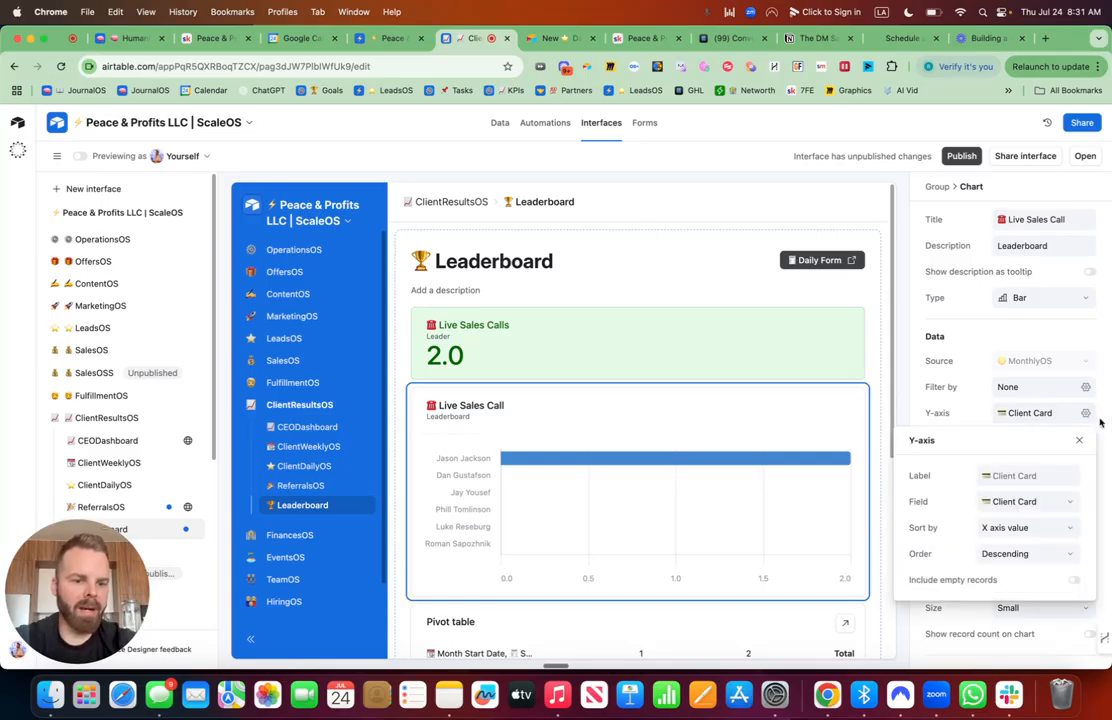
click(1100, 423)
click(1085, 439)
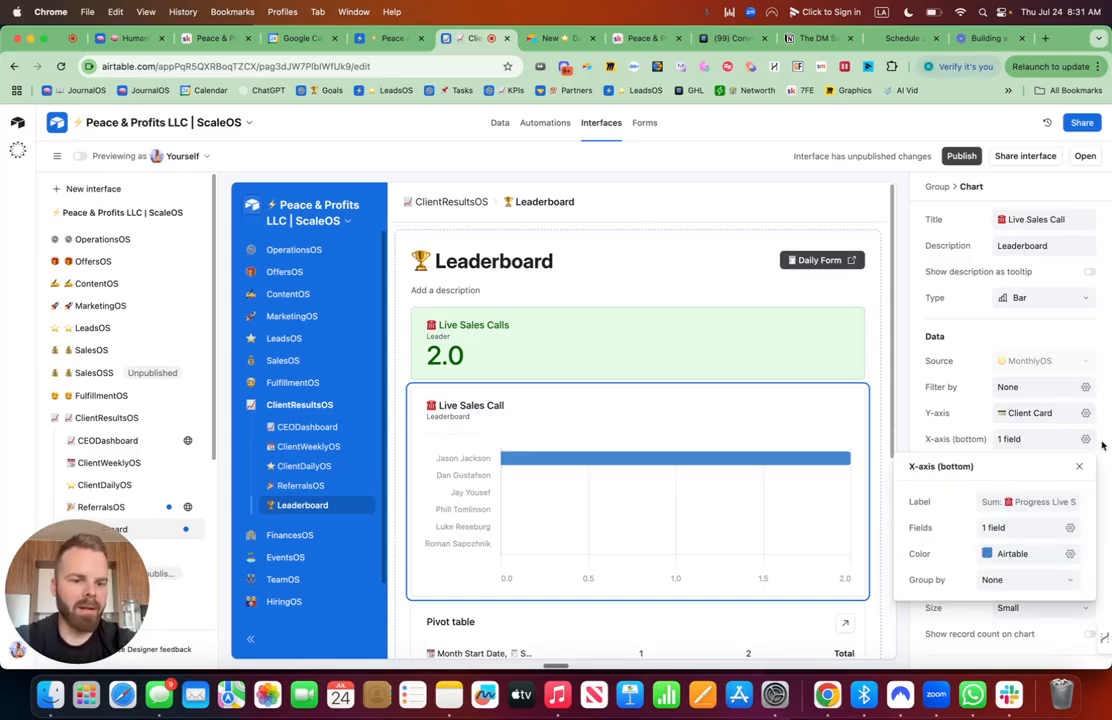
click(1069, 553)
click(966, 521)
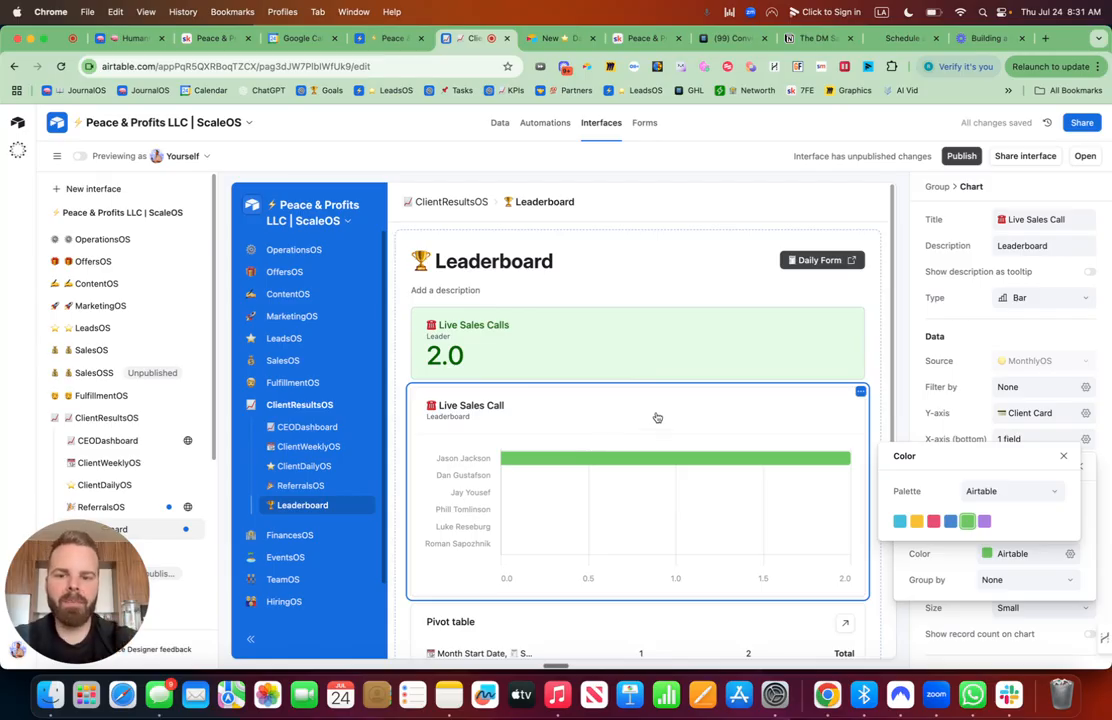
Duplicate the Live Sales Calls number element and title the copy "🧘 Meditation Minutes" with the meditation emoji
click(660, 336)
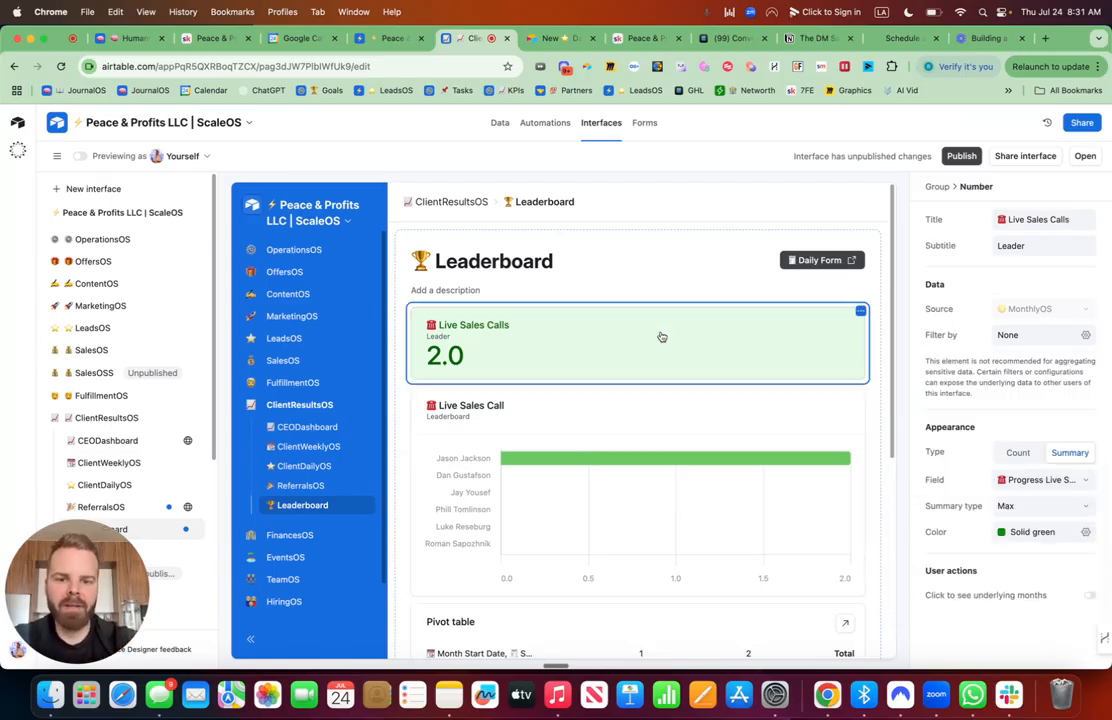
click(862, 312)
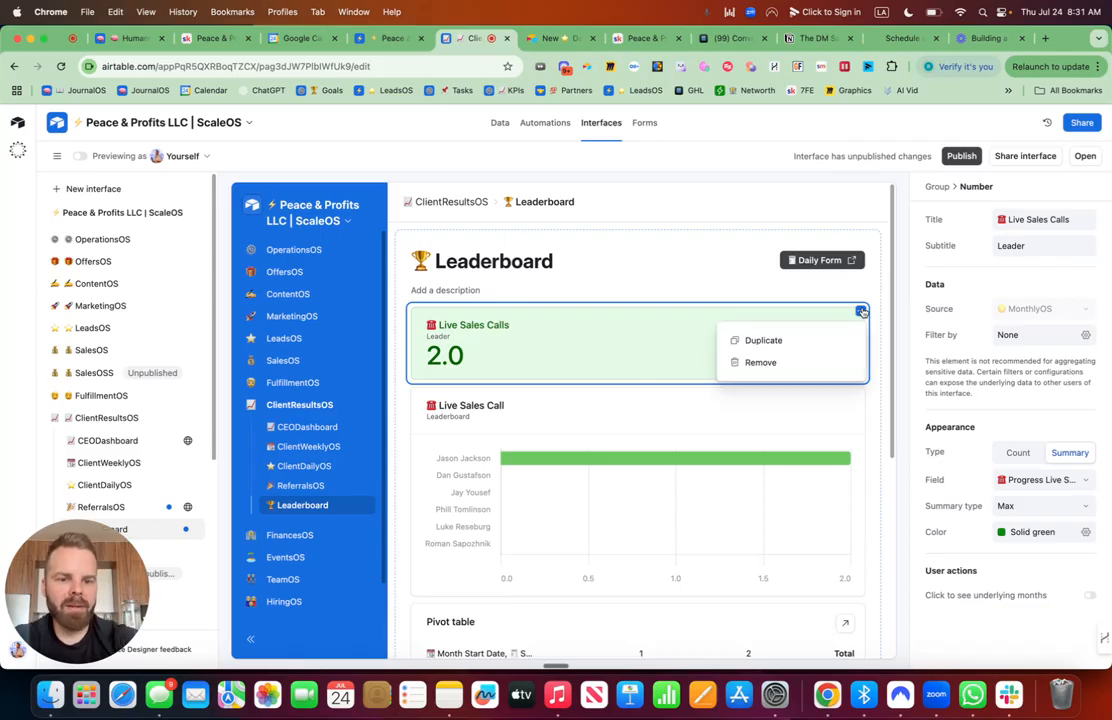
click(797, 341)
click(1073, 217)
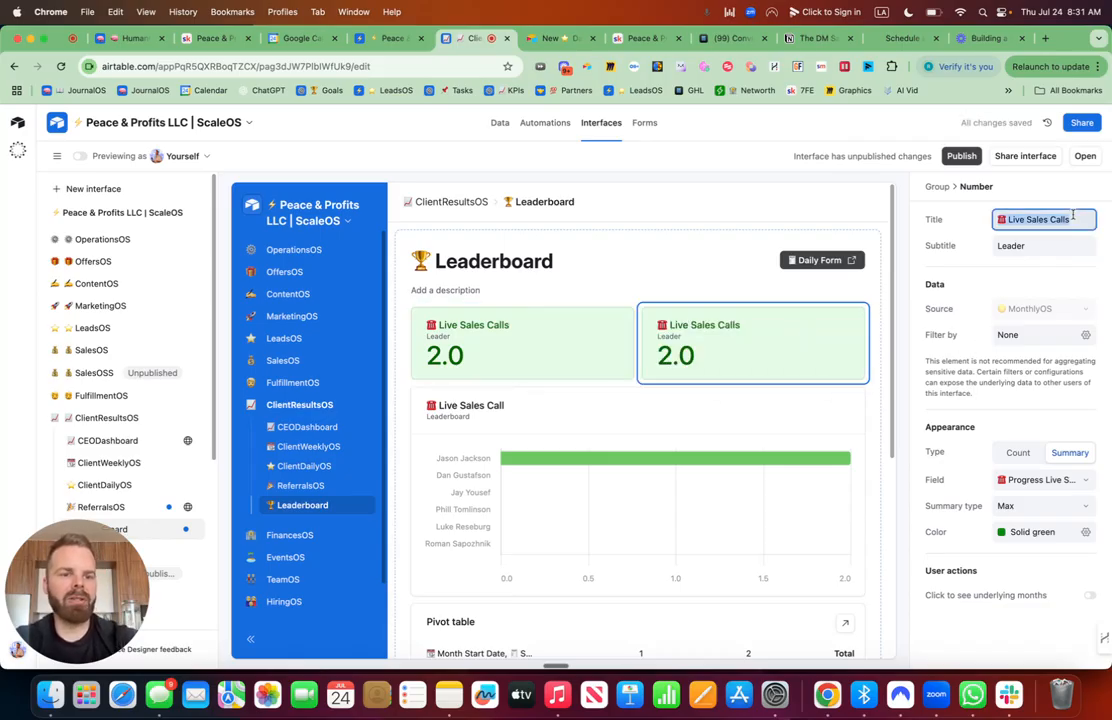
key(ctrl+super+space)
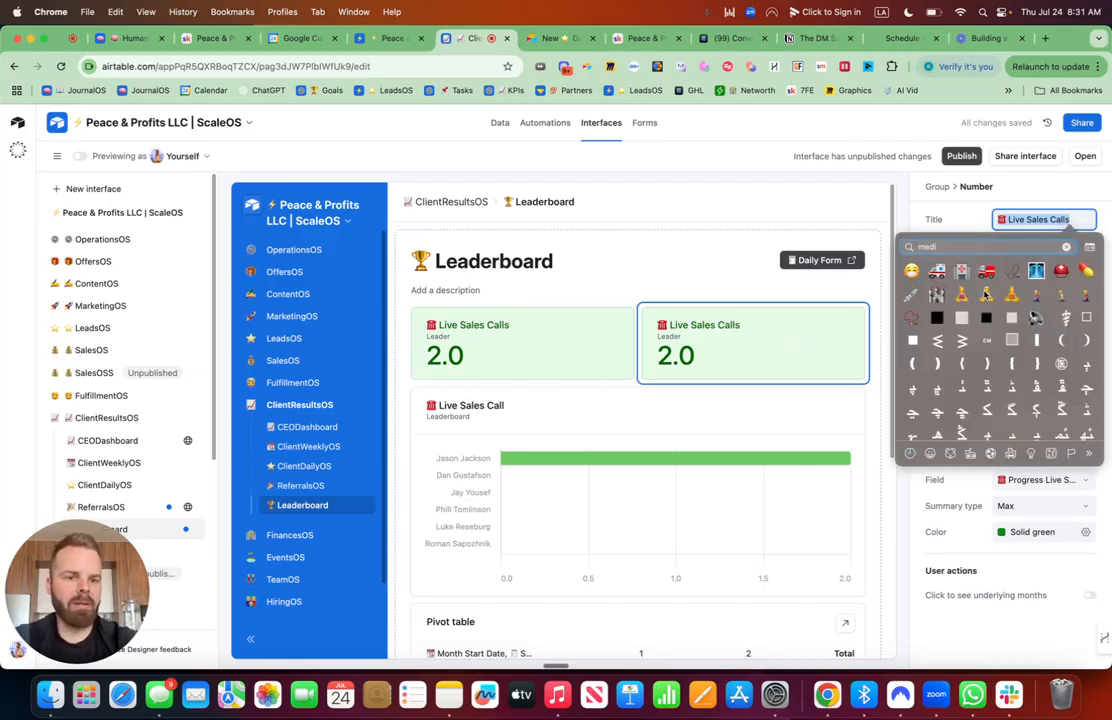
click(985, 294)
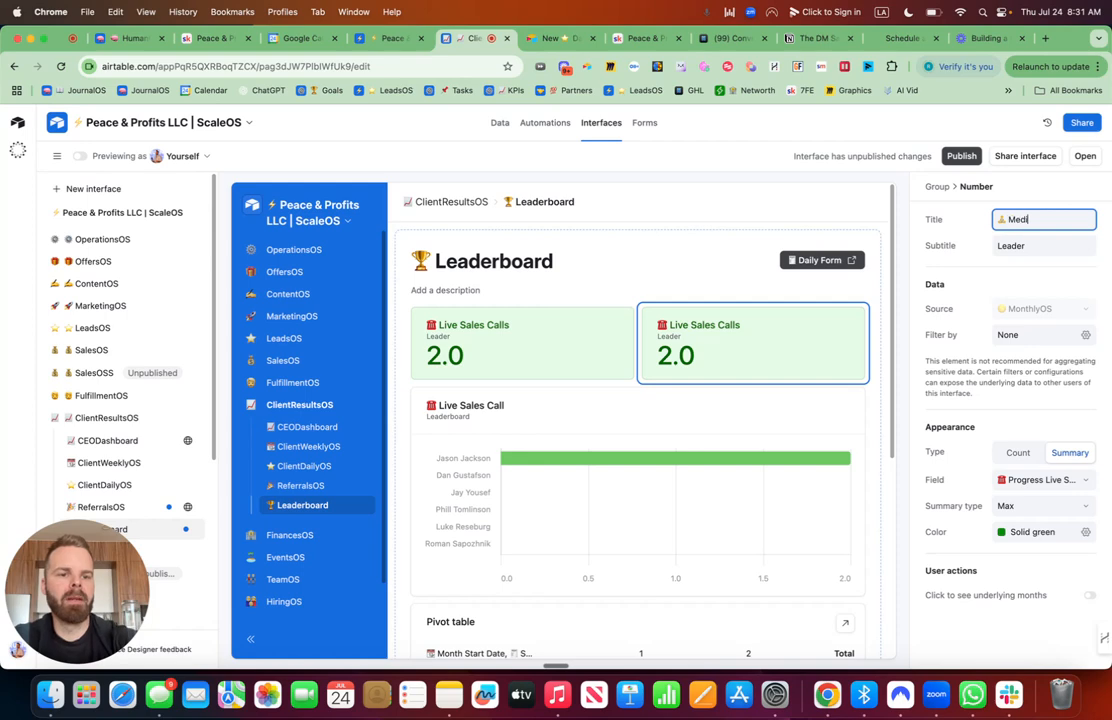
text(Meditation Minutes)
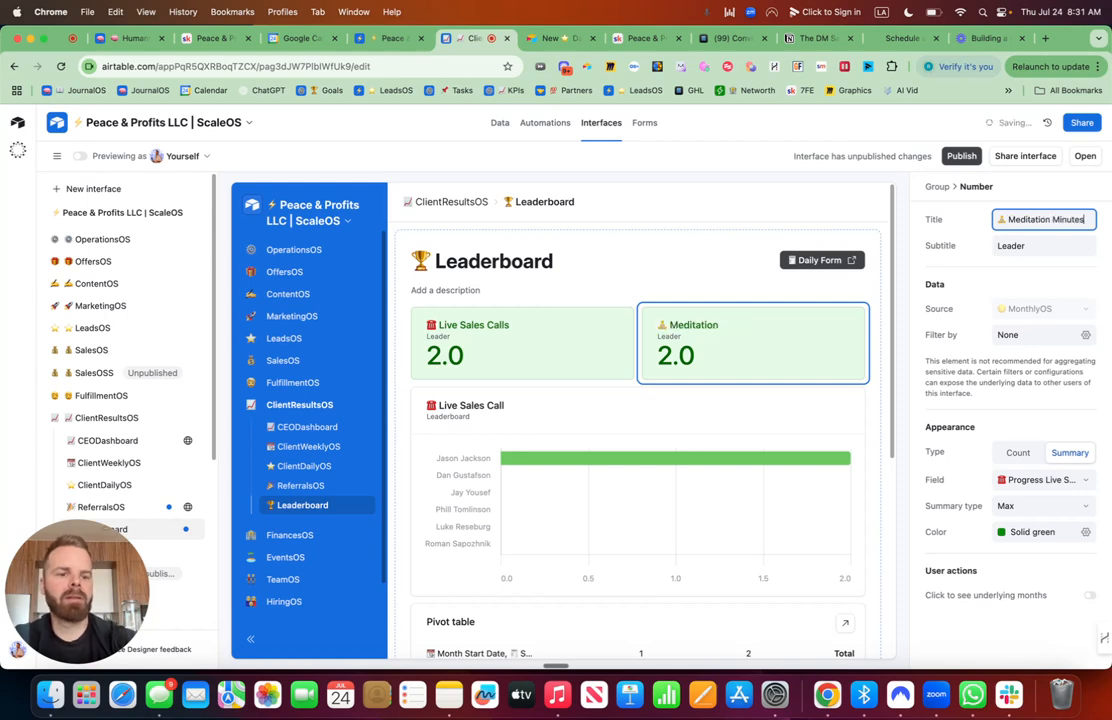
Color the Meditation Minutes number element solid blue and set its summarized field to Progress Meditation Minutes
click(1086, 535)
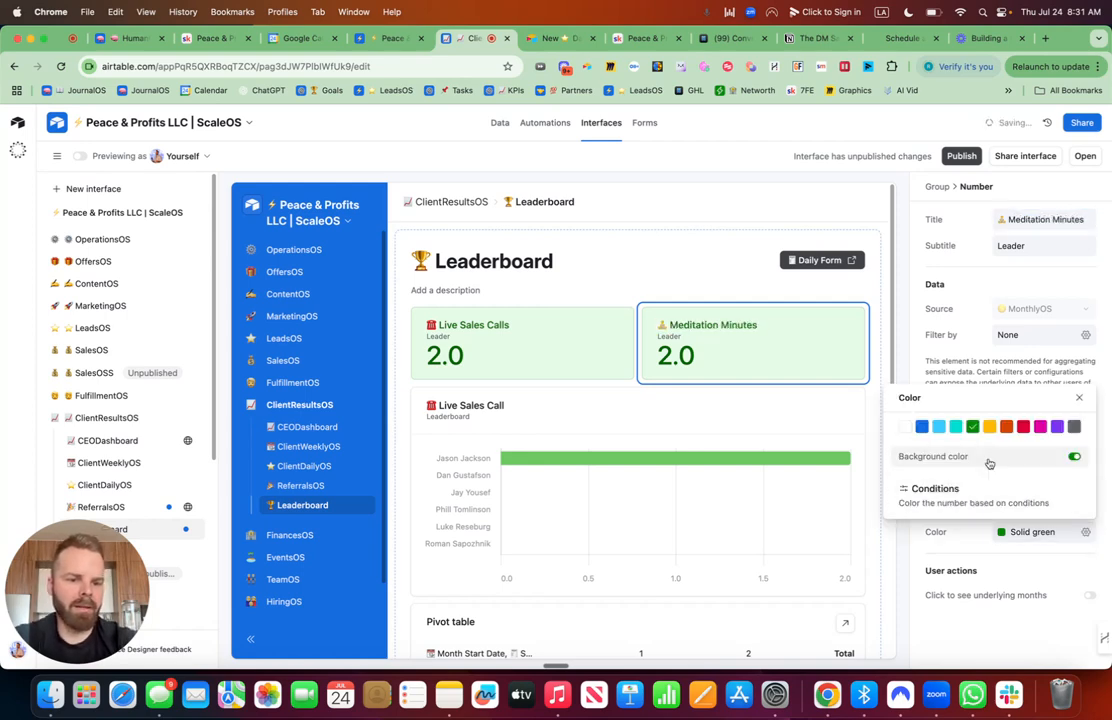
click(918, 427)
click(957, 546)
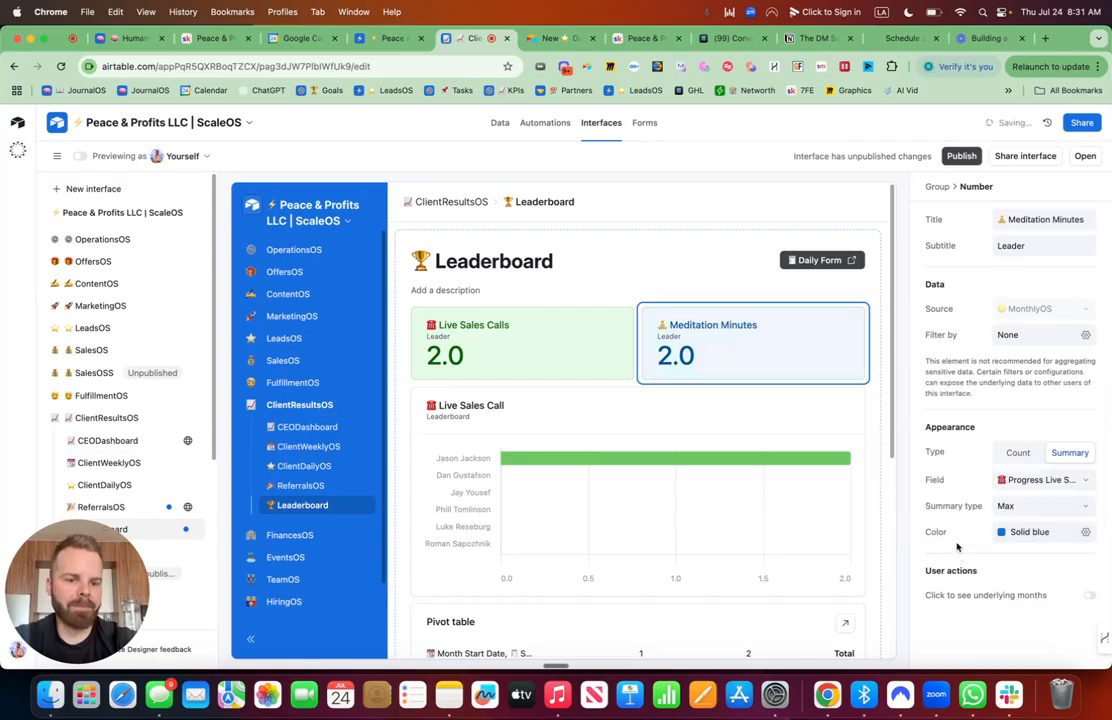
click(1073, 481)
text(med)
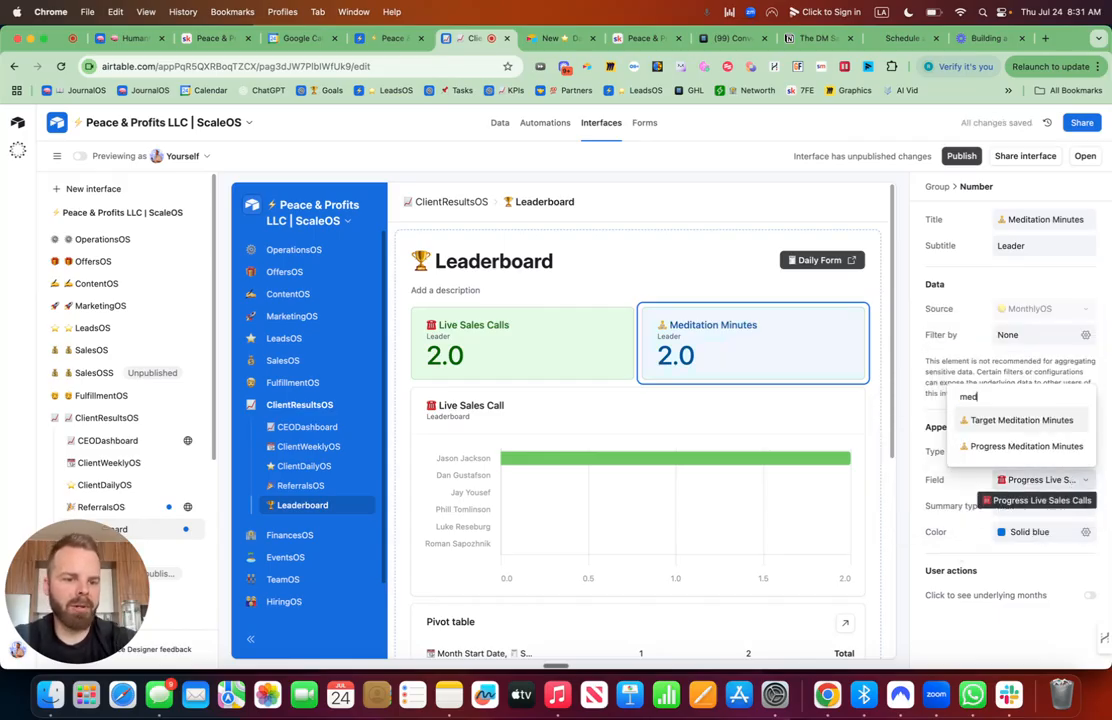
click(1027, 447)
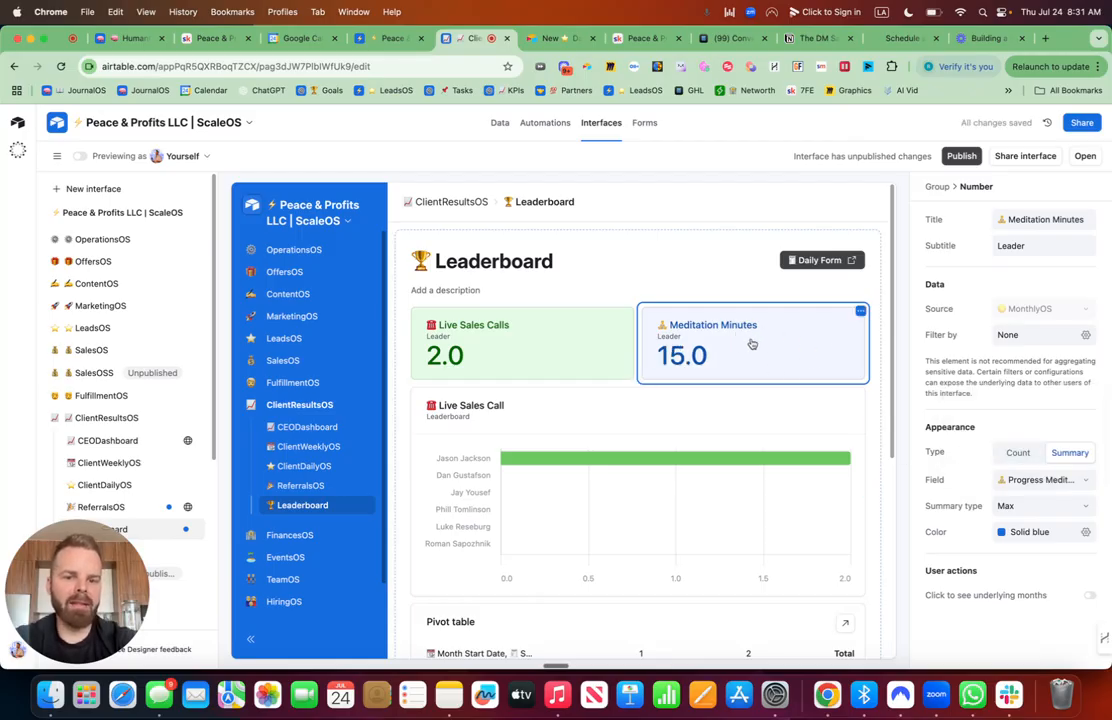
Try Sum as the summary type of the Meditation Minutes number element, and set it back to Max
click(1038, 507)
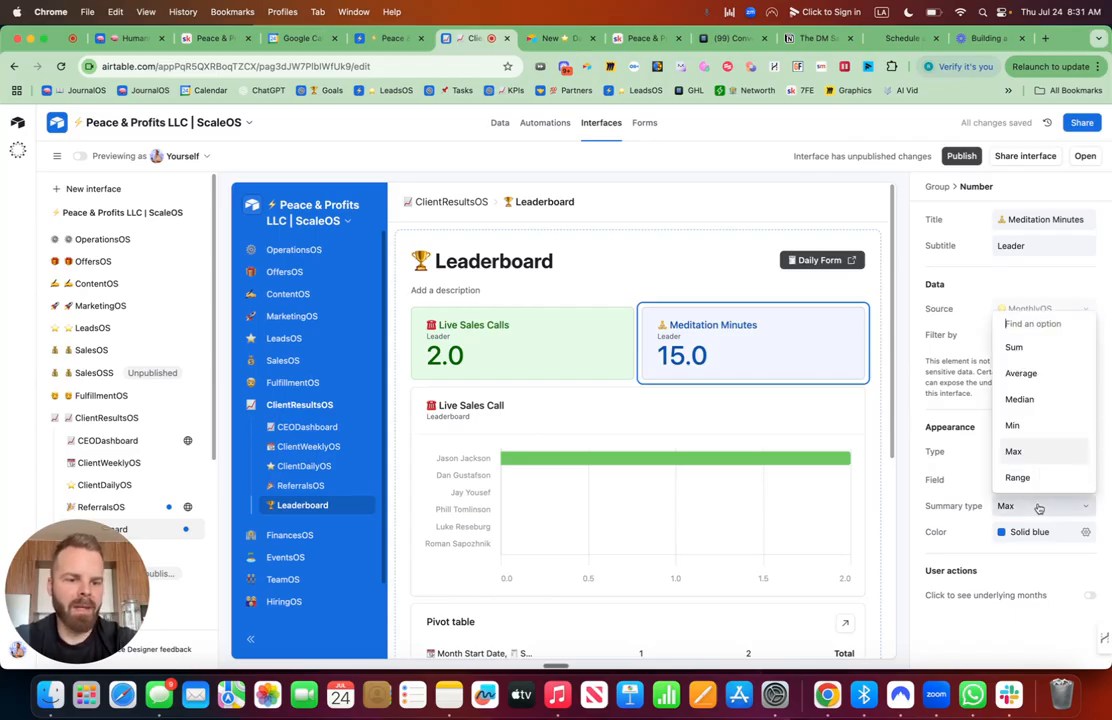
click(1033, 350)
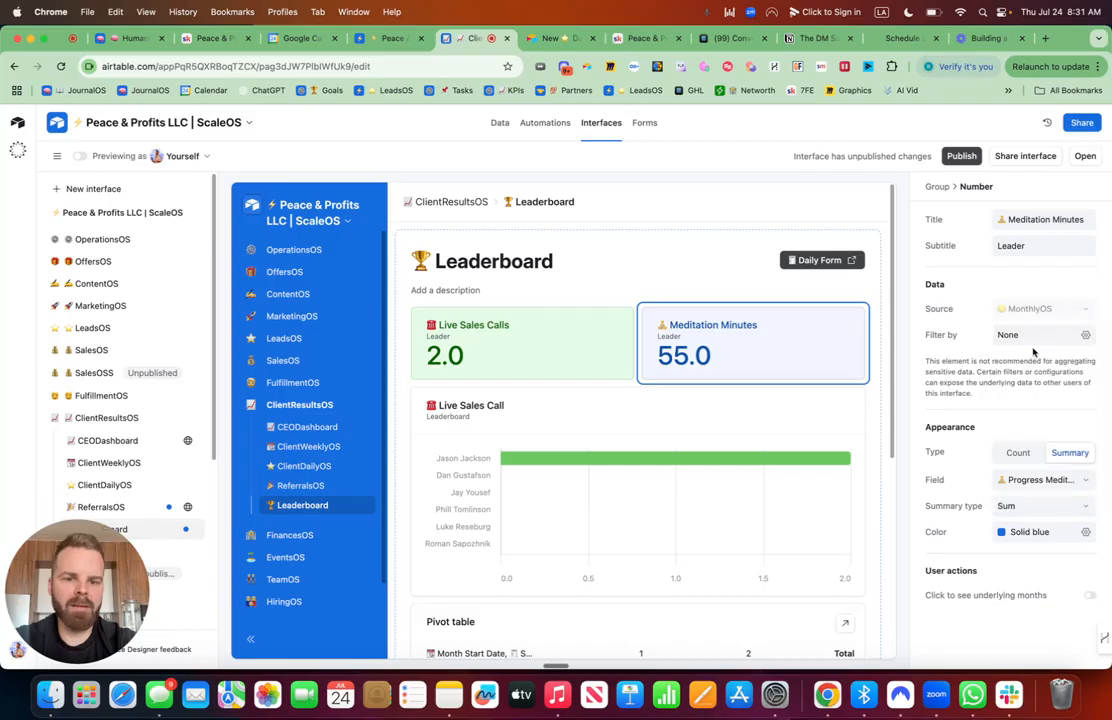
click(1043, 507)
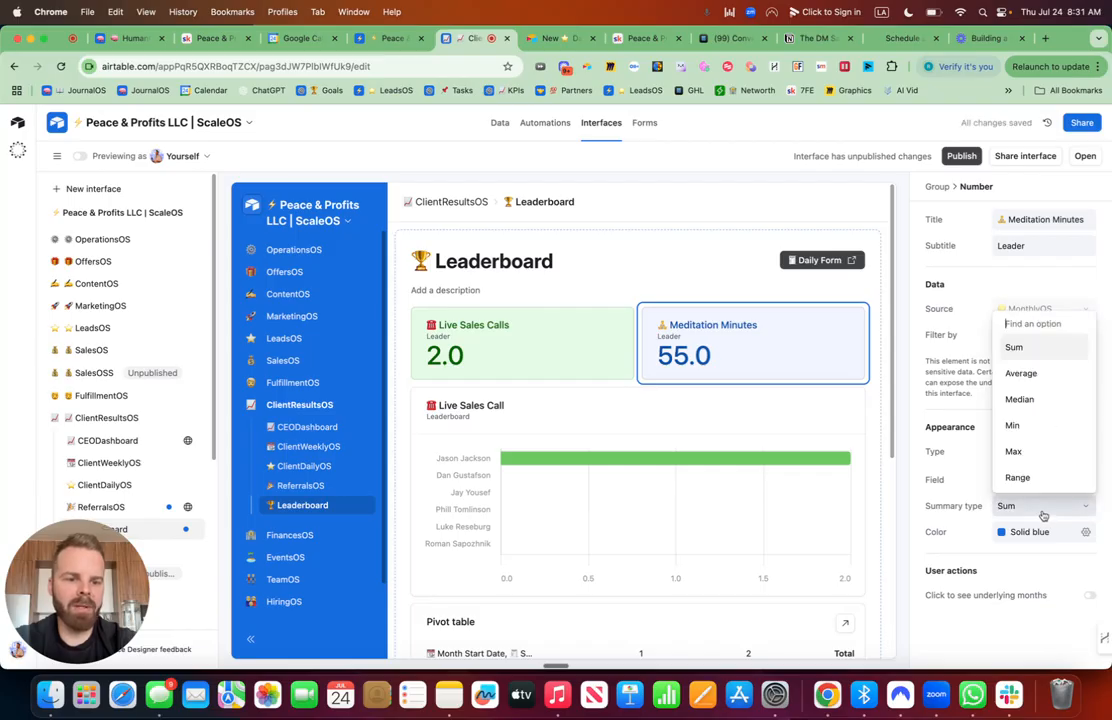
click(1024, 452)
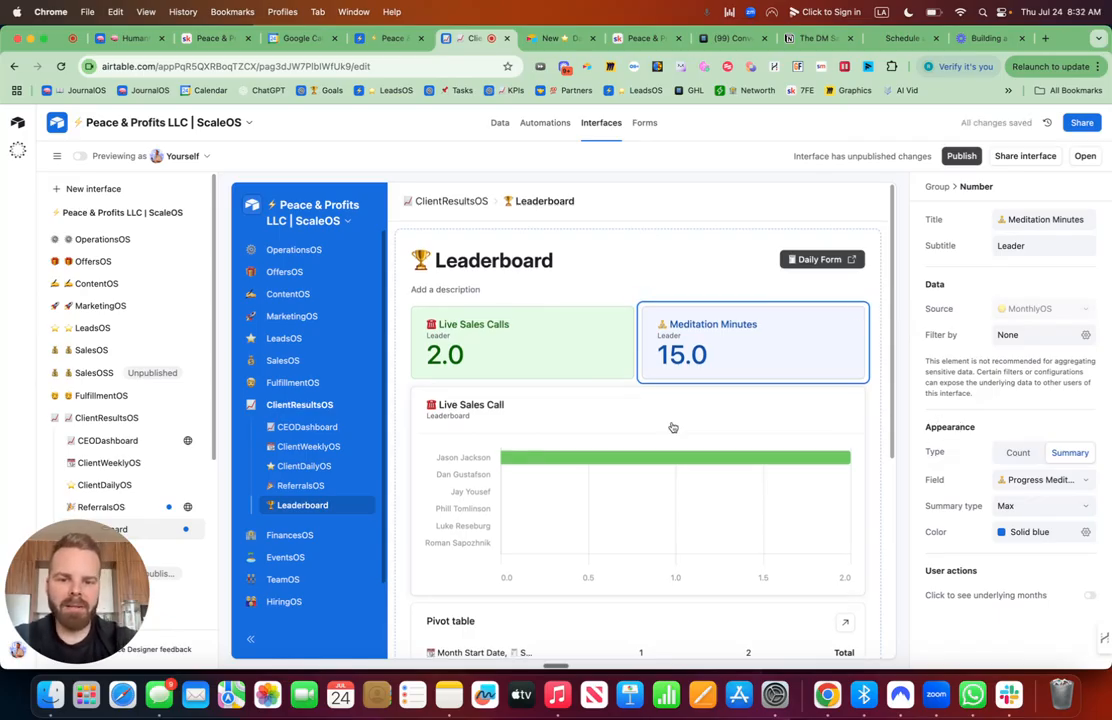
Duplicate the Live Sales Call bar chart to place a copy below the Meditation Minutes number element
click(645, 398)
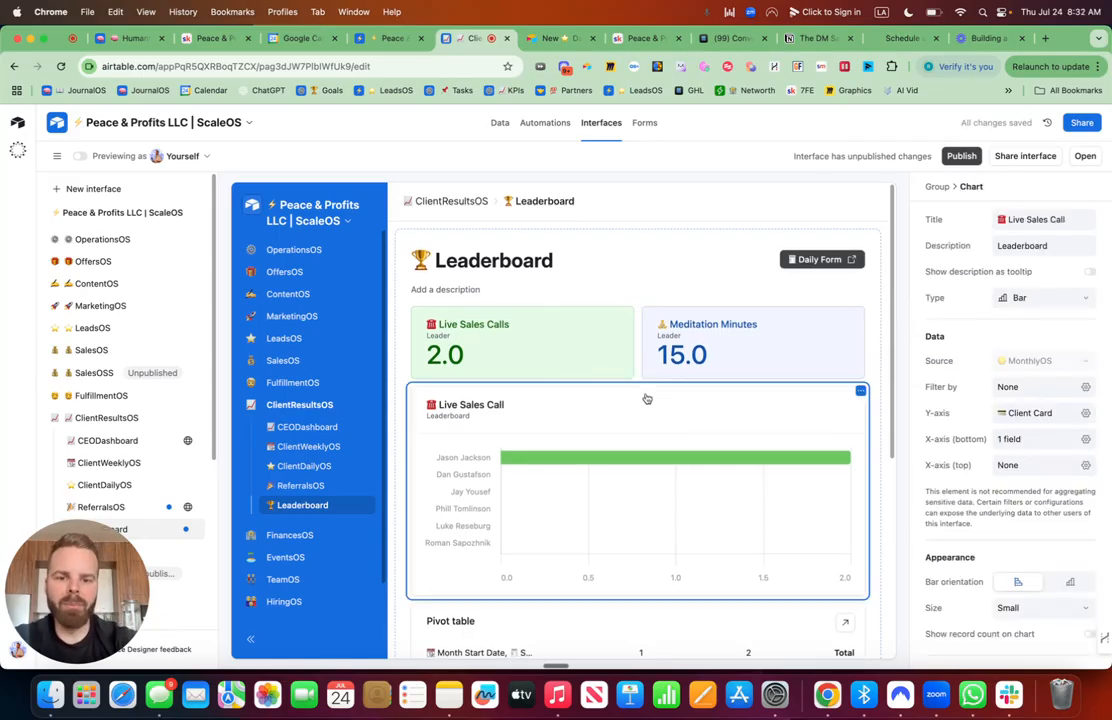
click(860, 392)
click(800, 418)
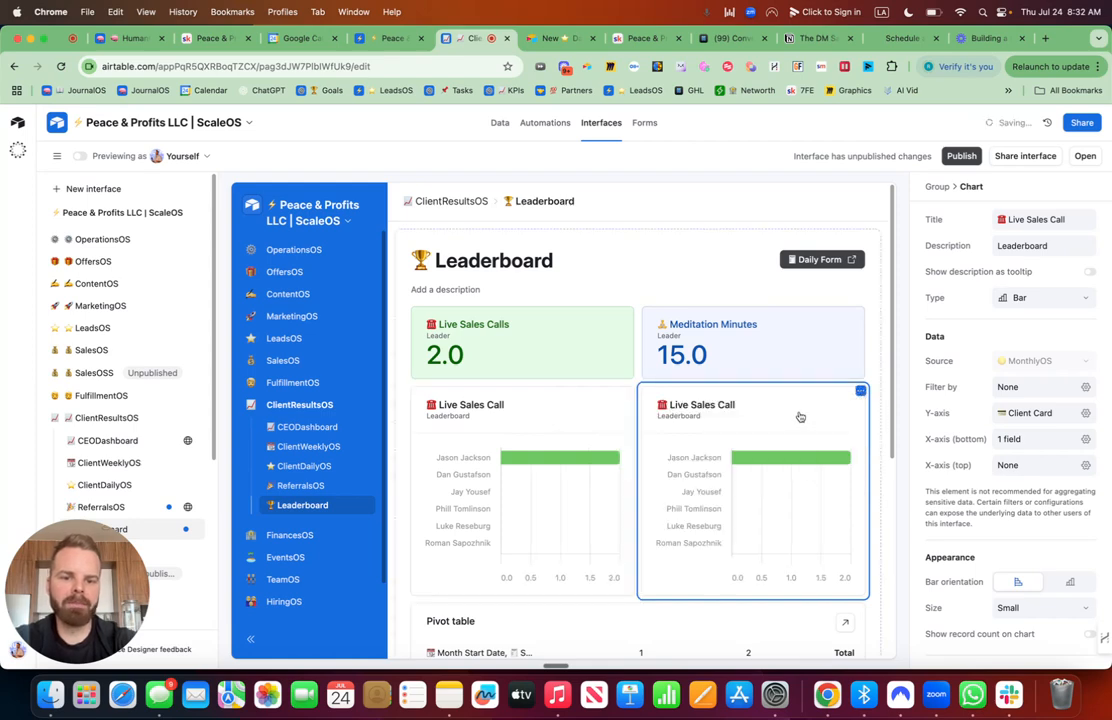
Retitle the copied bar chart "🧘 Meditation Minutes" using the meditation emoji
click(1071, 219)
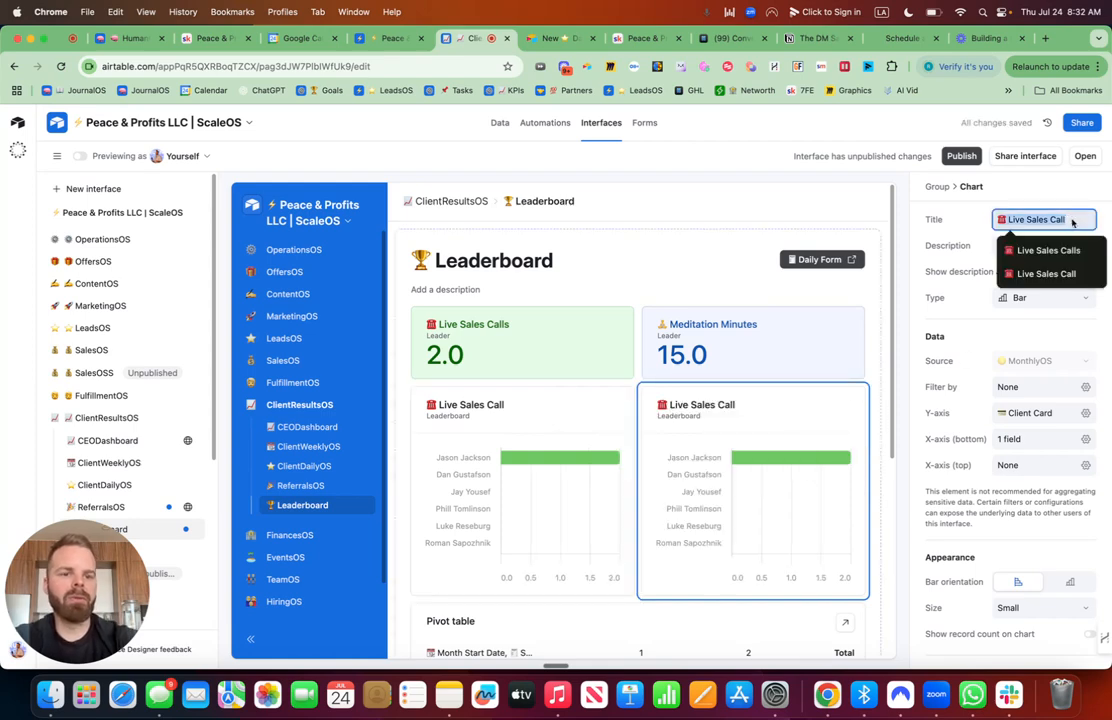
key(ctrl+super+space)
text(meditation)
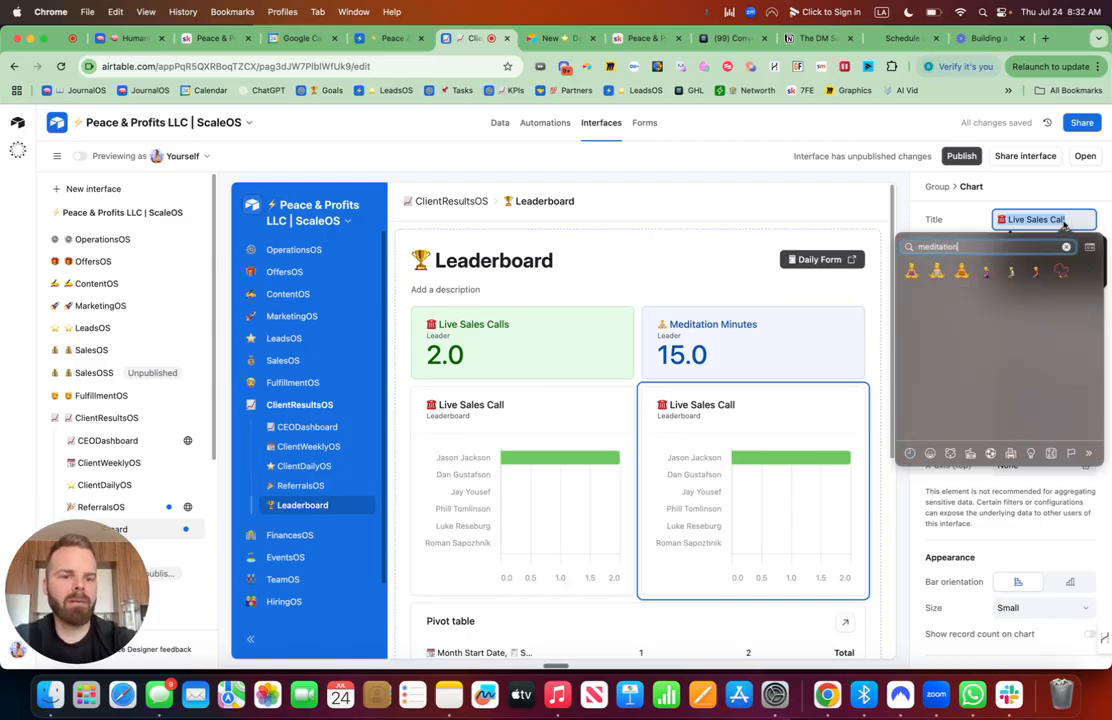
click(911, 273)
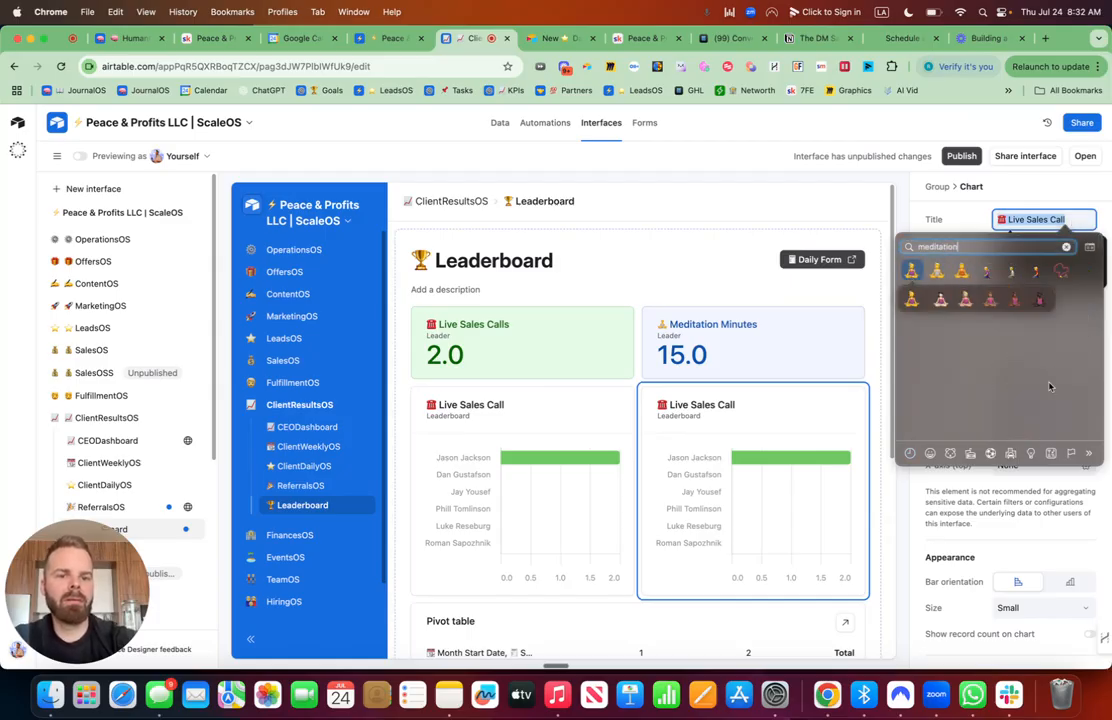
click(912, 274)
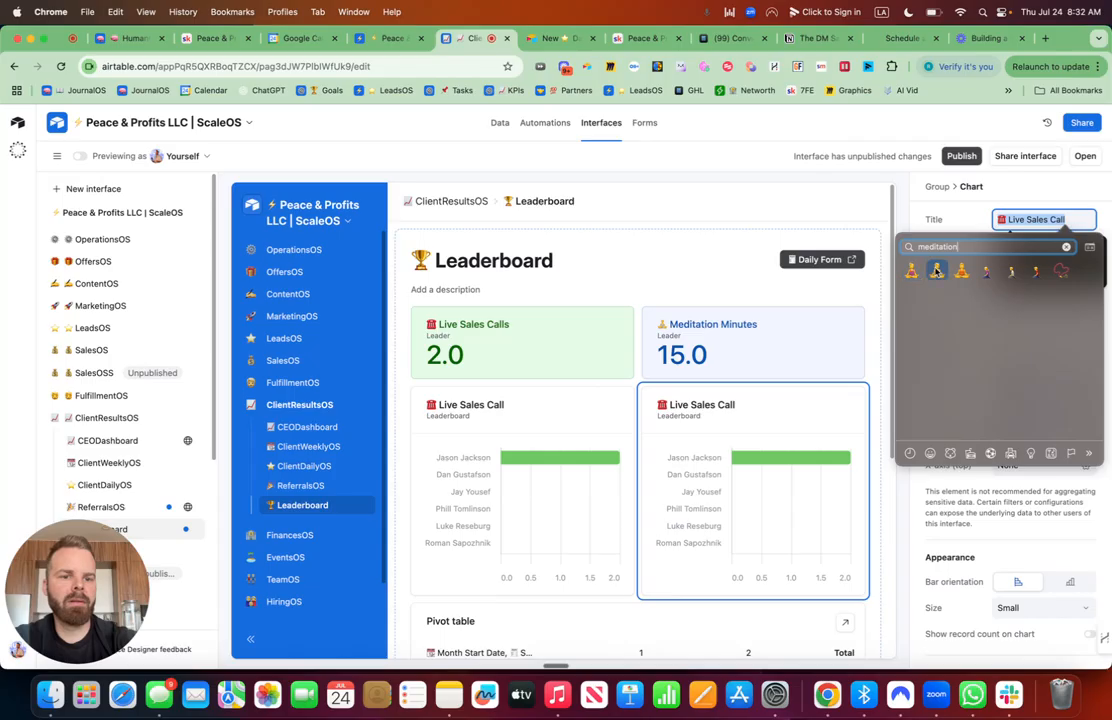
click(930, 272)
text(Med)
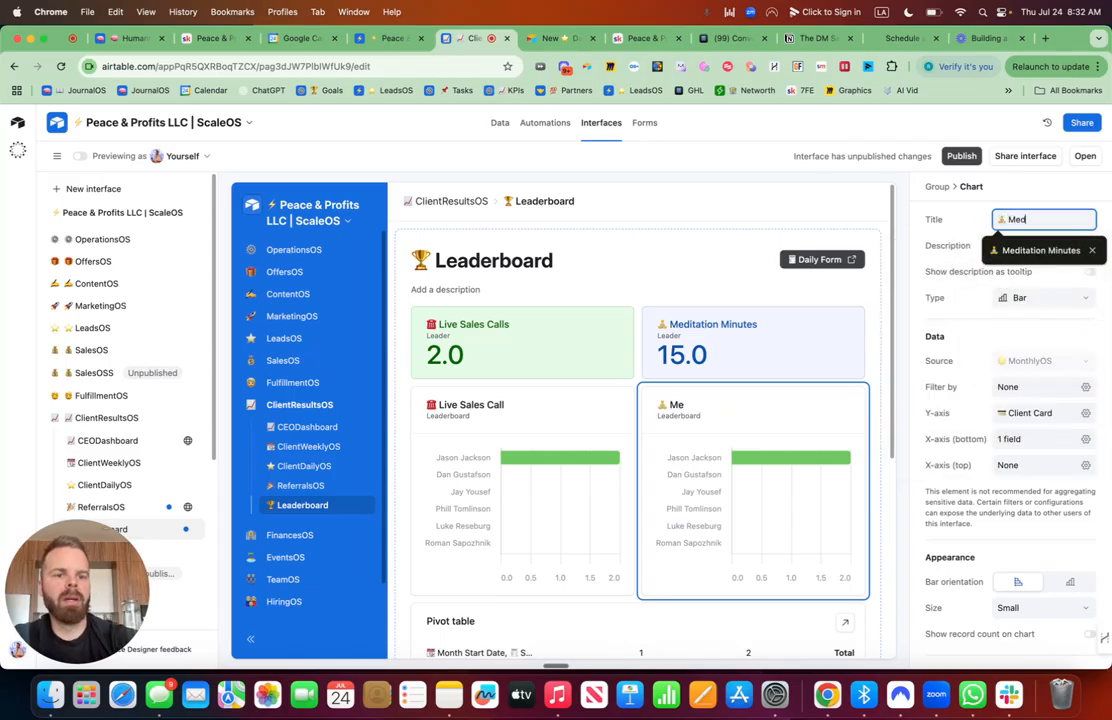
text(itation Minutes)
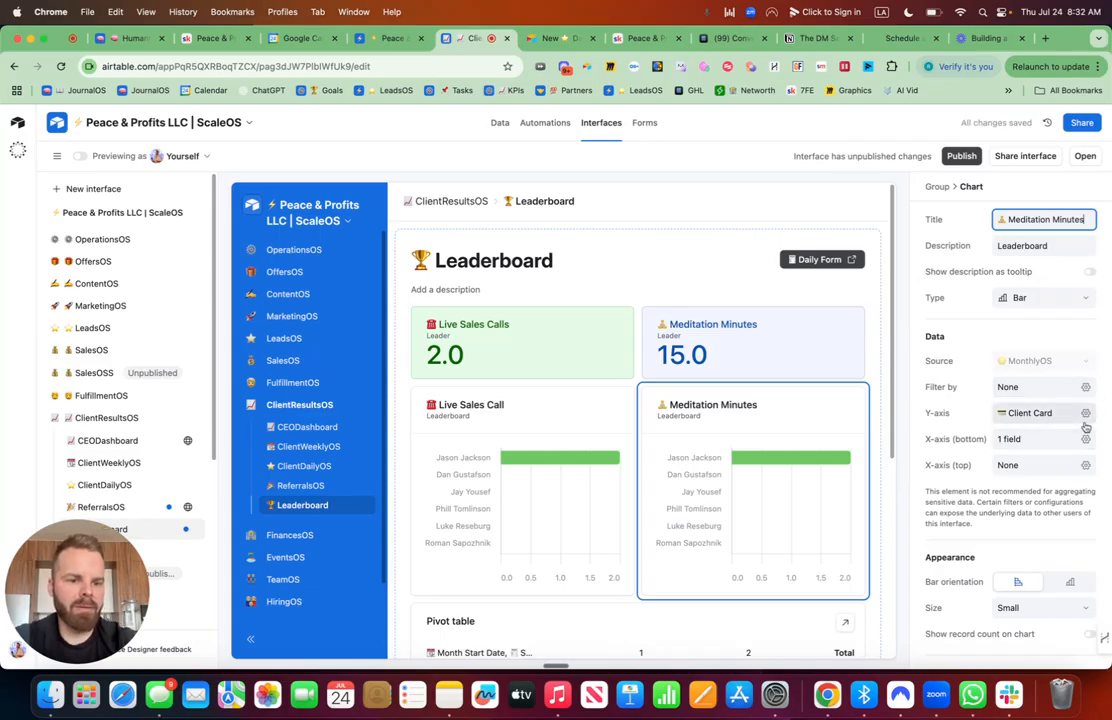
Set the bottom X-axis field of the Meditation Minutes bar chart to Progress Meditation Minutes
click(1086, 441)
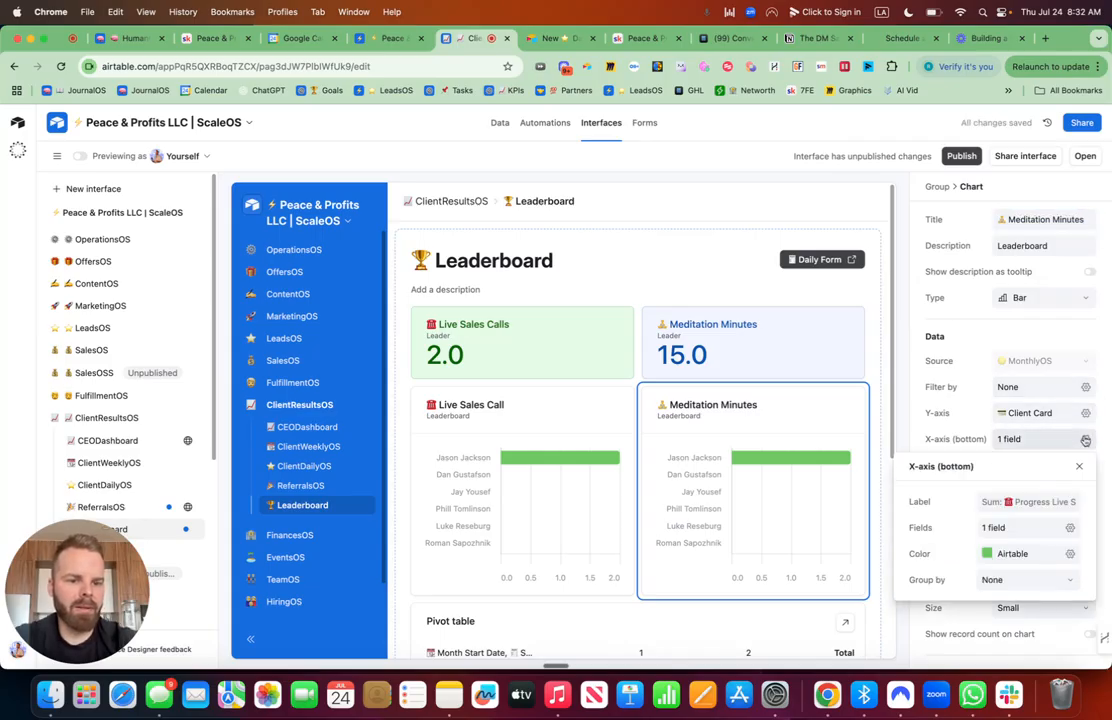
click(1070, 527)
click(910, 589)
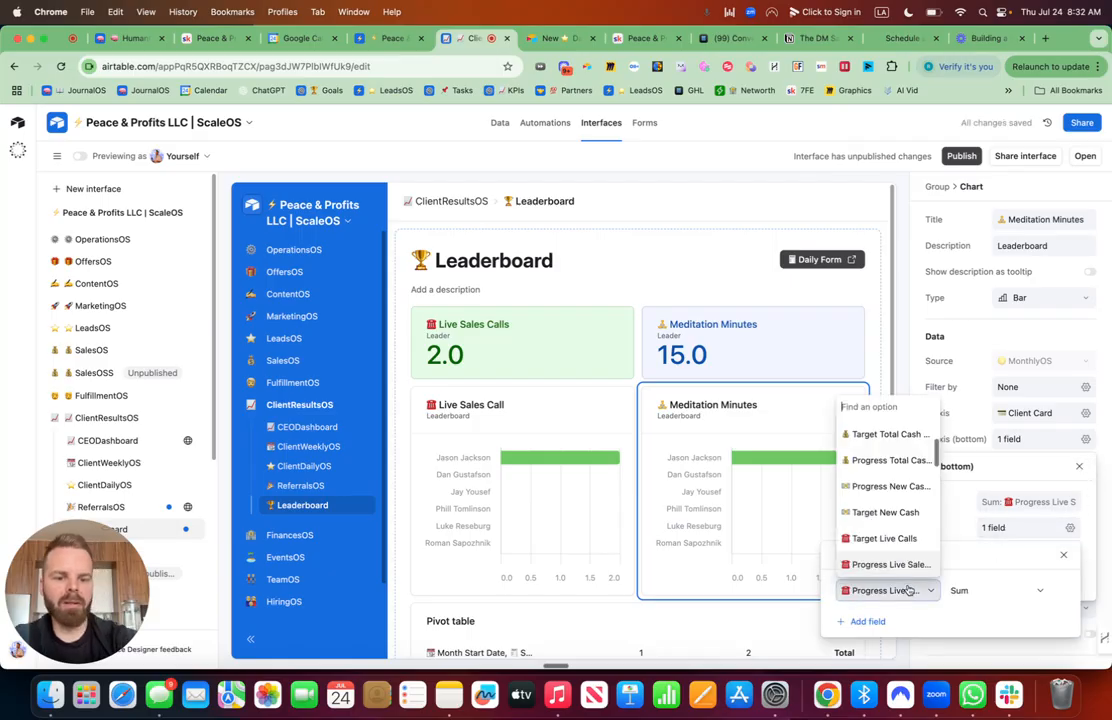
text(medit)
click(877, 572)
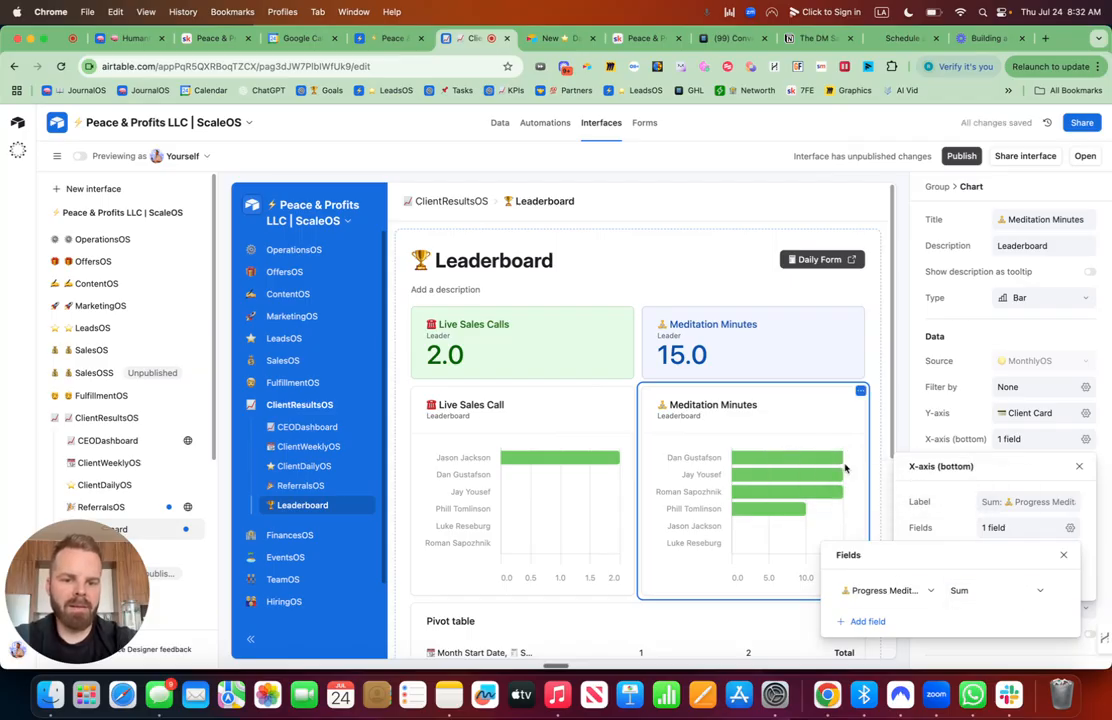
click(927, 436)
click(931, 420)
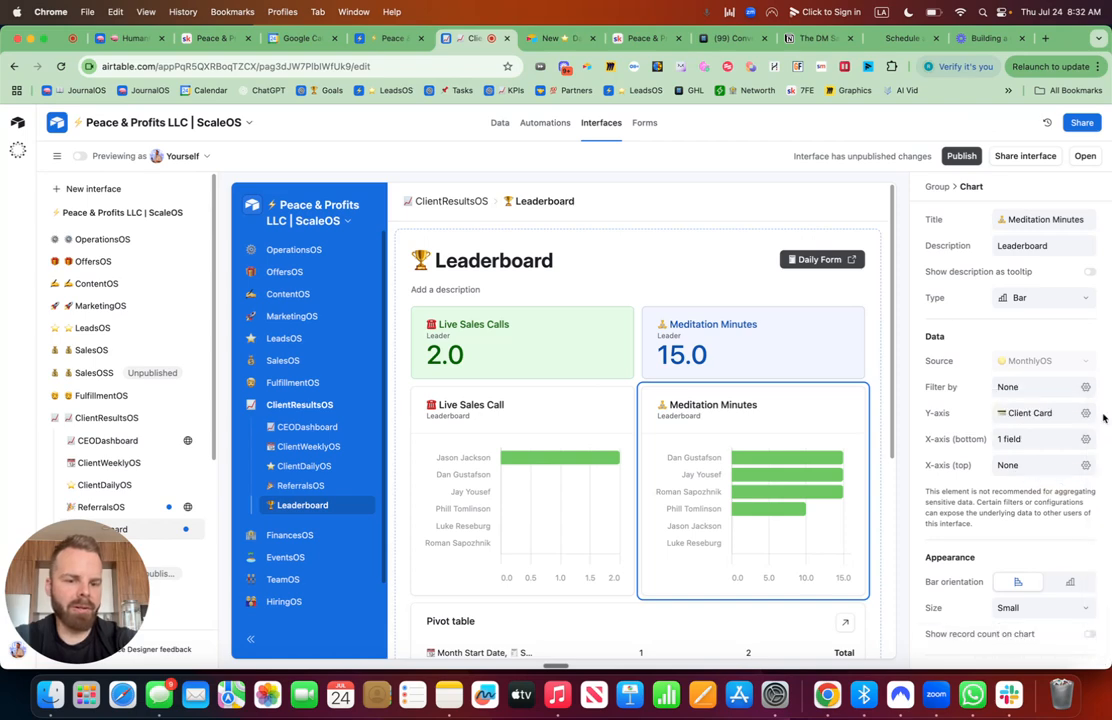
Show the record count on the Meditation Minutes bar chart and color its bars blue from the Airtable palette
click(1090, 632)
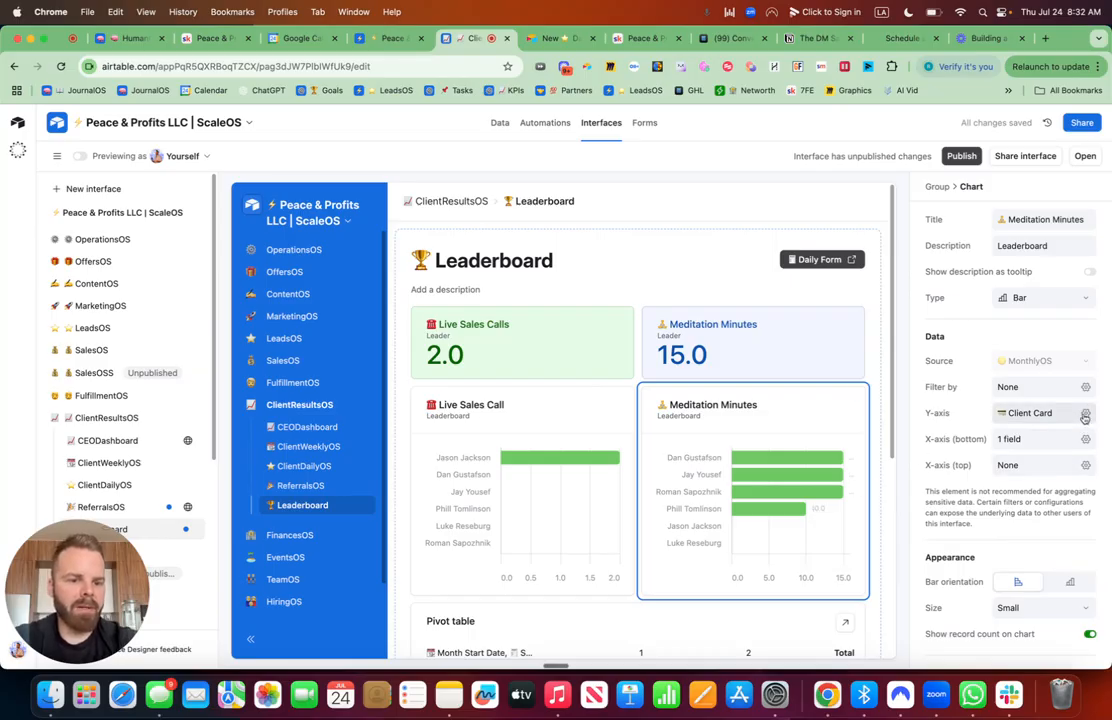
click(1085, 438)
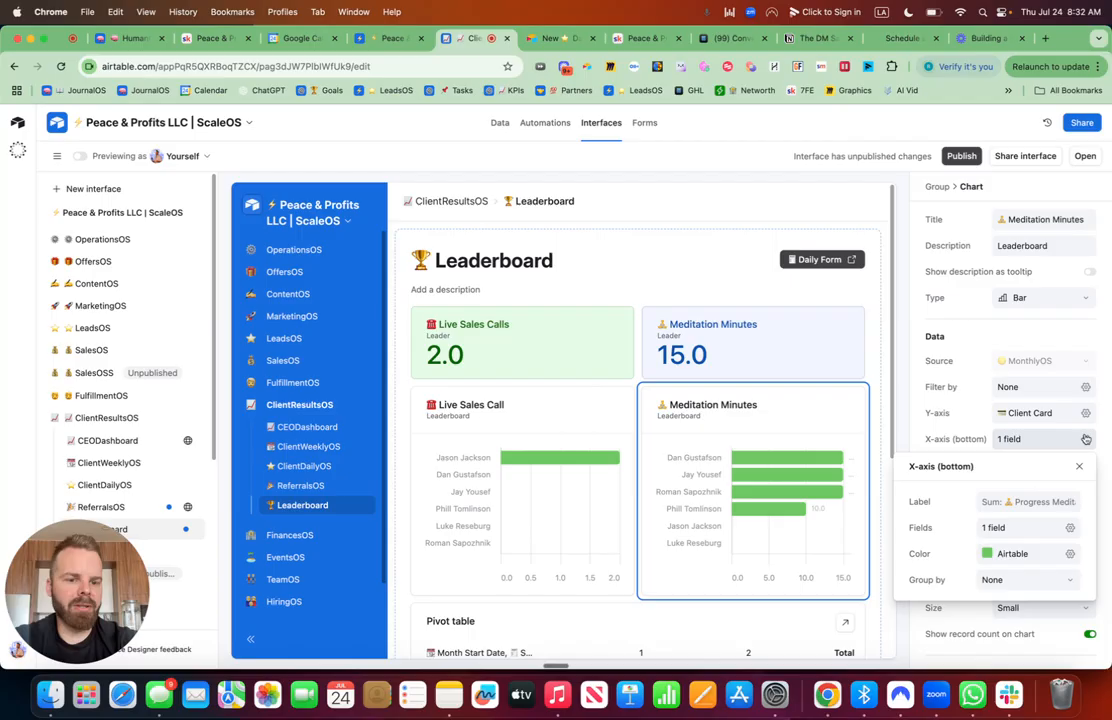
click(1070, 555)
click(952, 522)
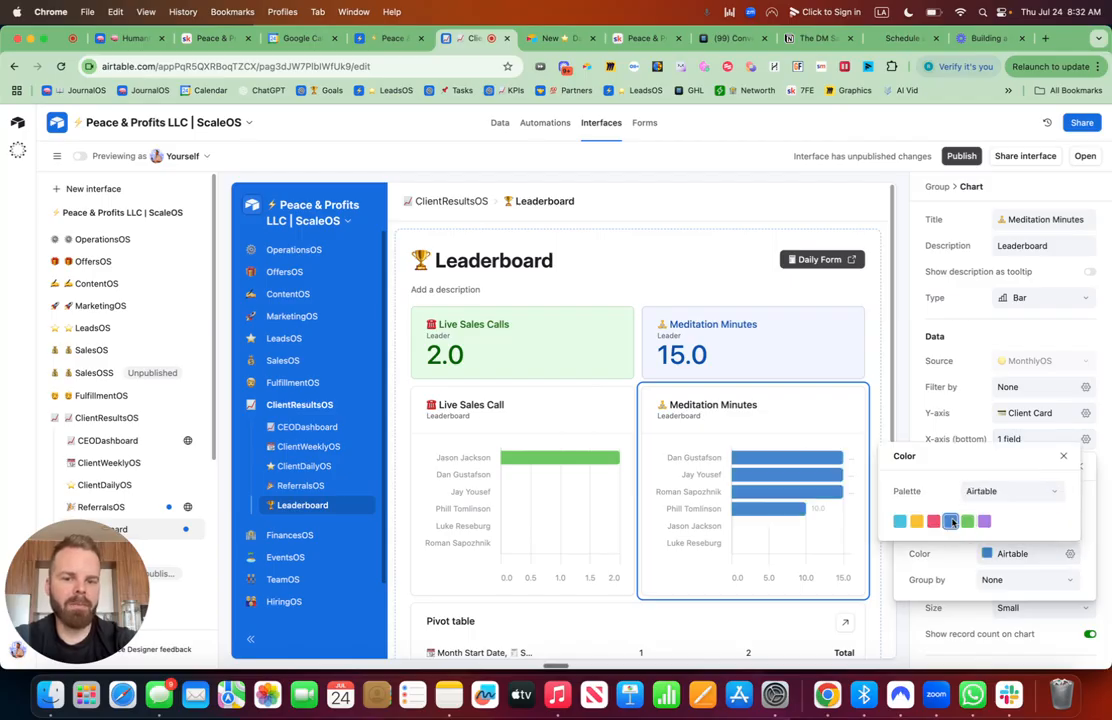
Duplicate the Meditation Minutes number element and set the copy's summarized field to Progress Exercise Minutes
click(807, 323)
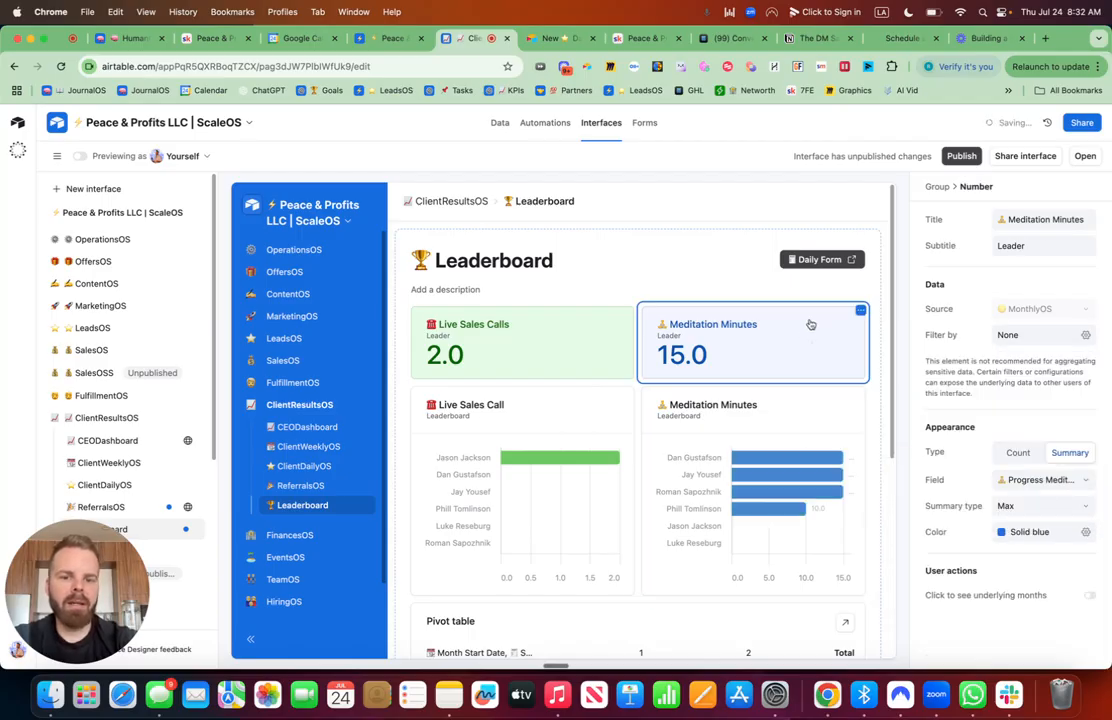
click(860, 310)
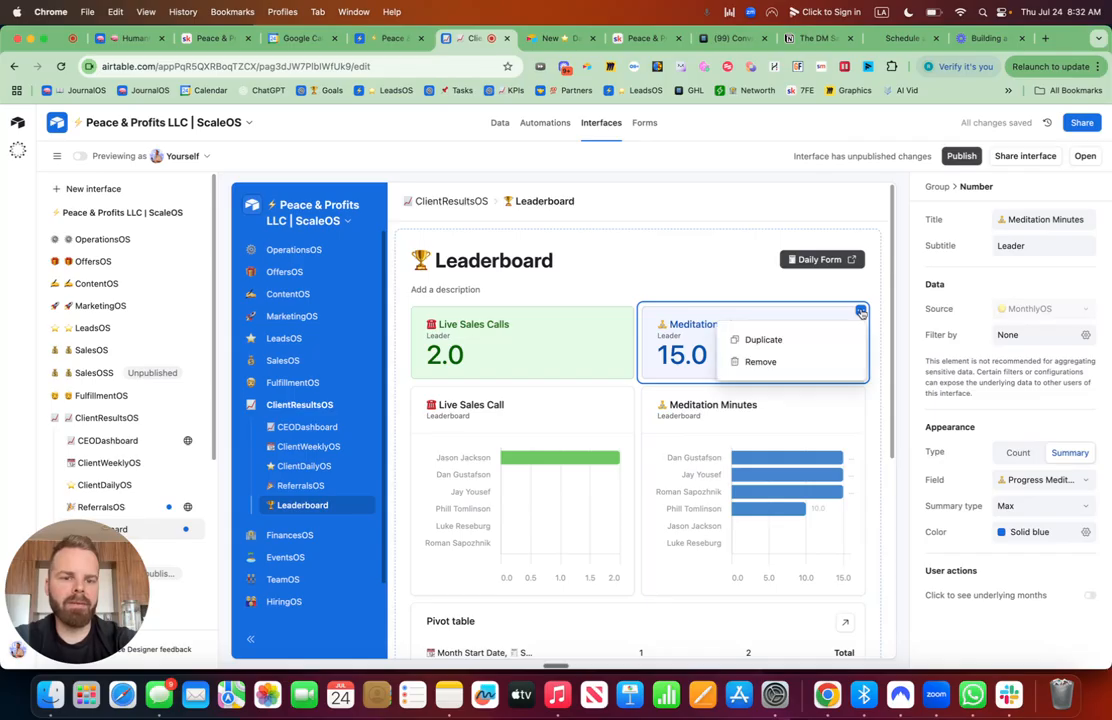
click(810, 343)
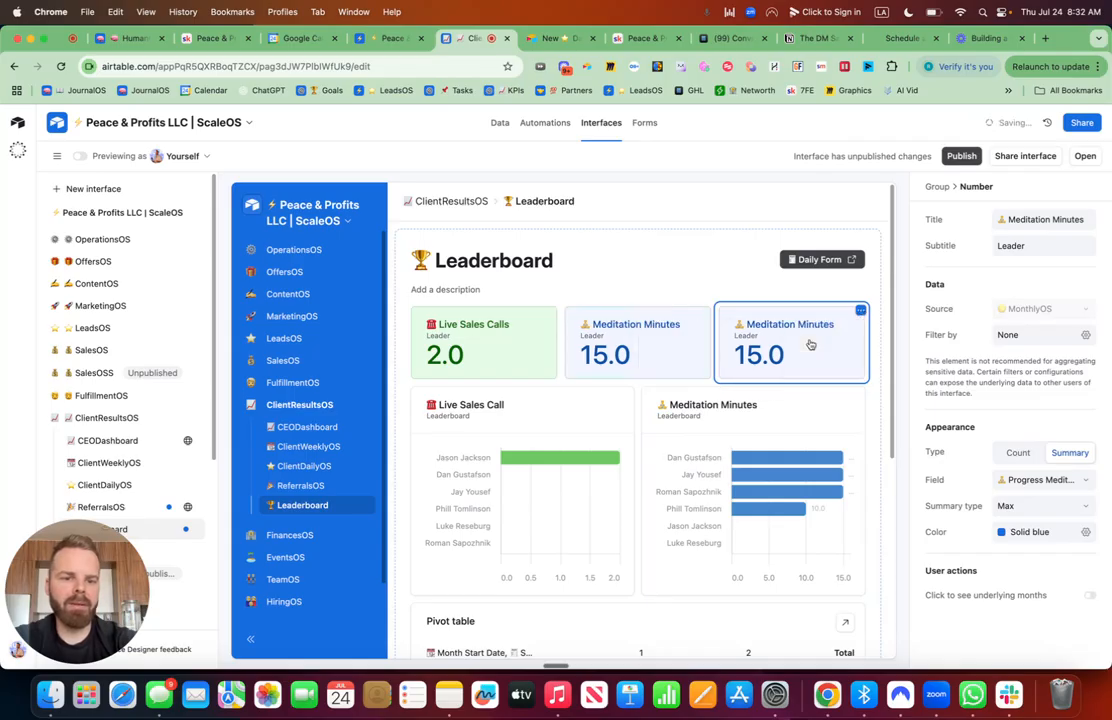
click(1075, 484)
text(exer)
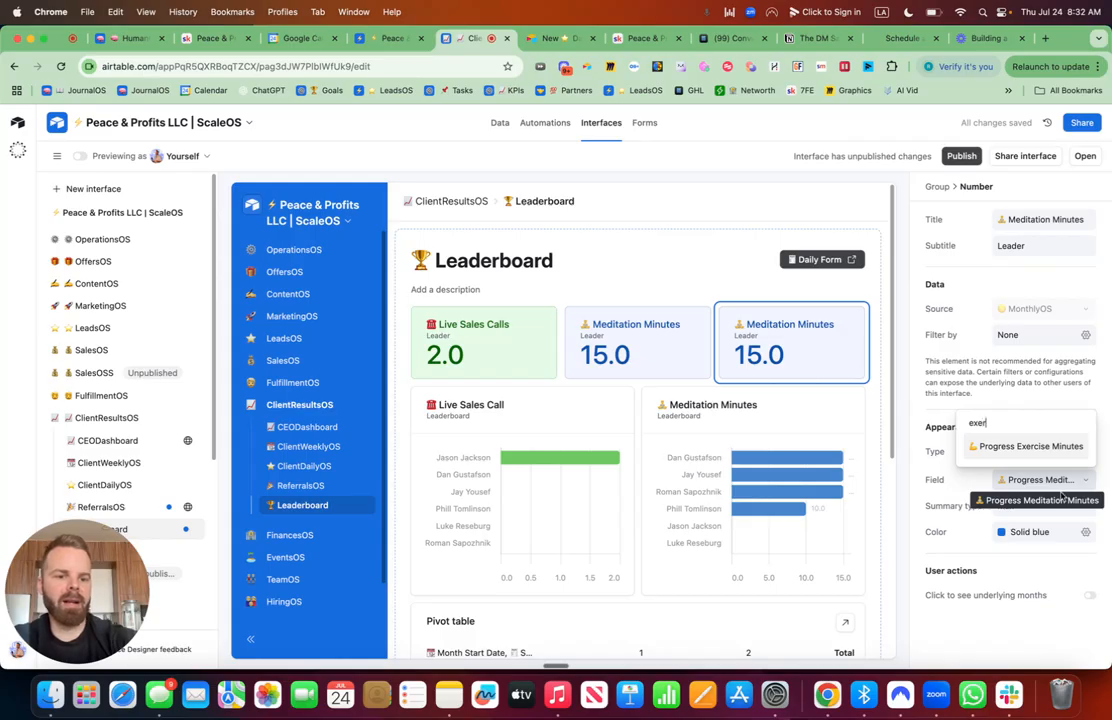
click(1038, 451)
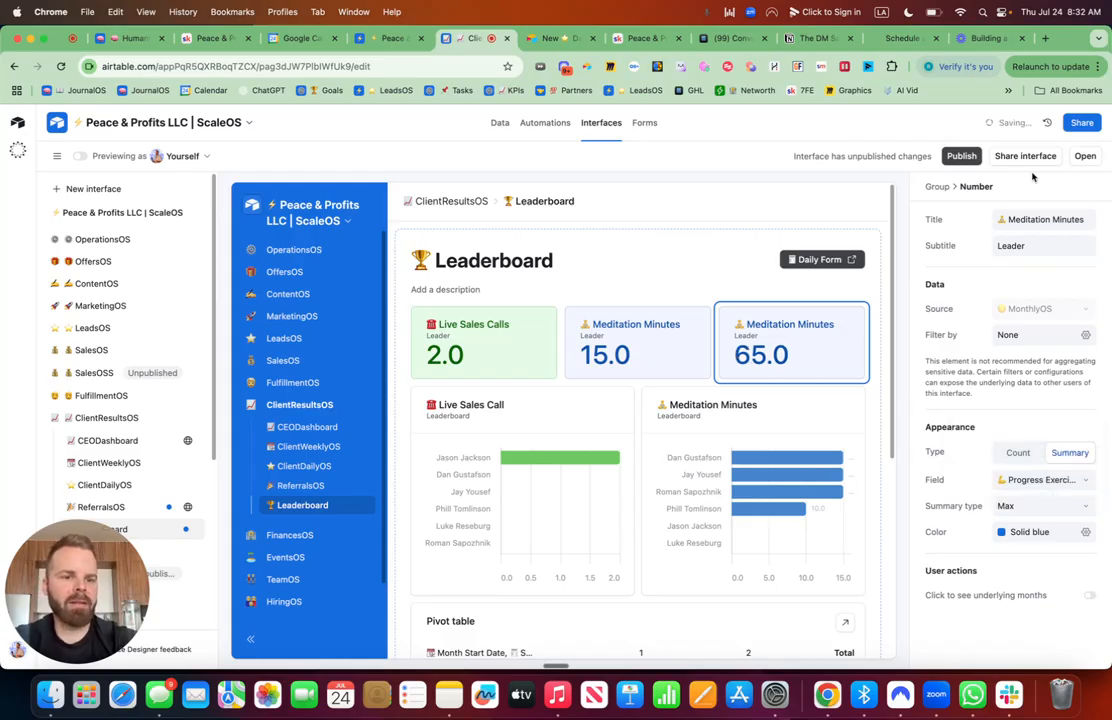
Title the copied number element "💪 Exercise Minutes" with the flexed arm emoji and color it solid red
click(1086, 222)
key(ctrl+super+space)
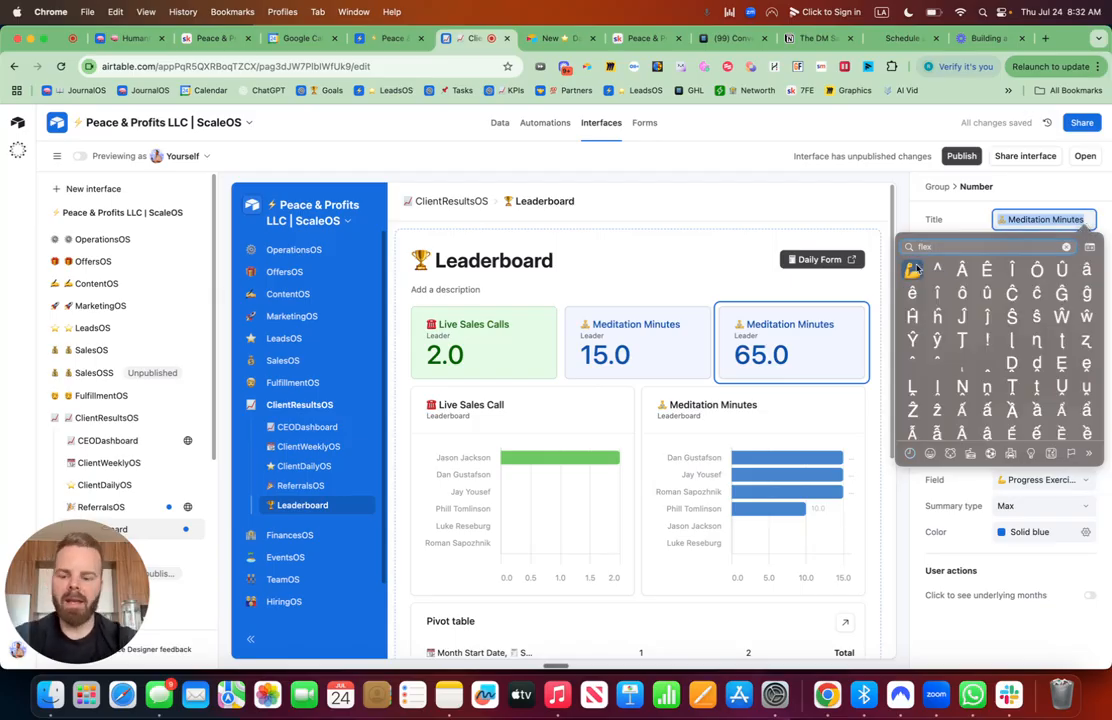
click(914, 268)
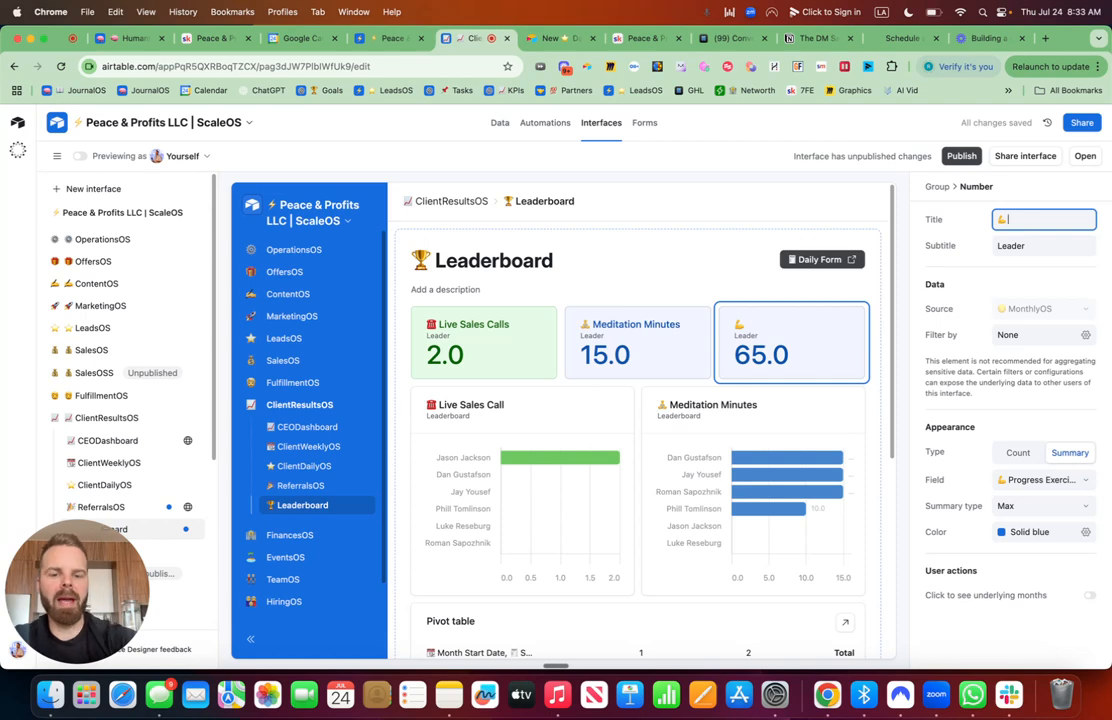
text(Exercise M)
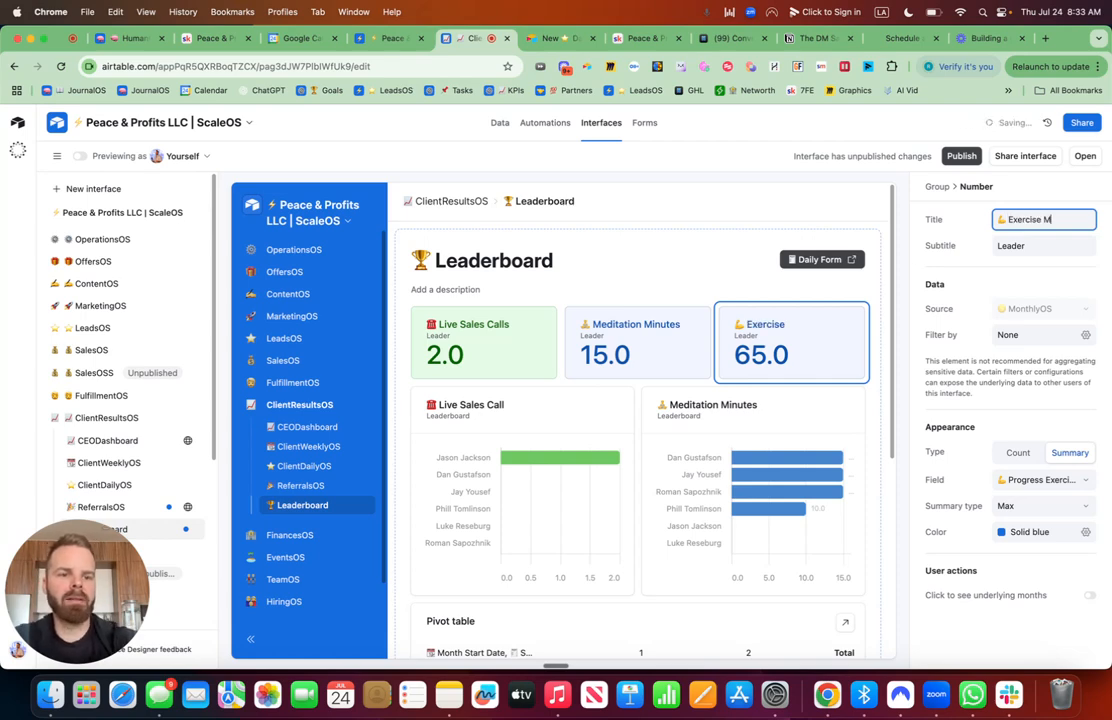
text(inutes)
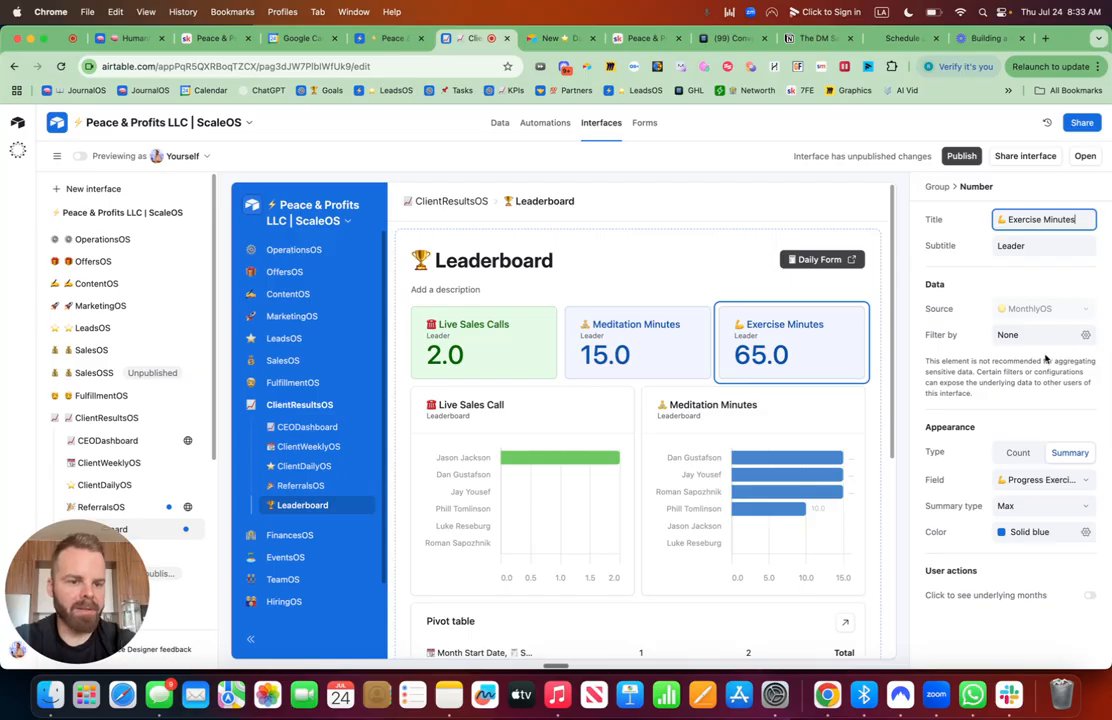
click(1085, 532)
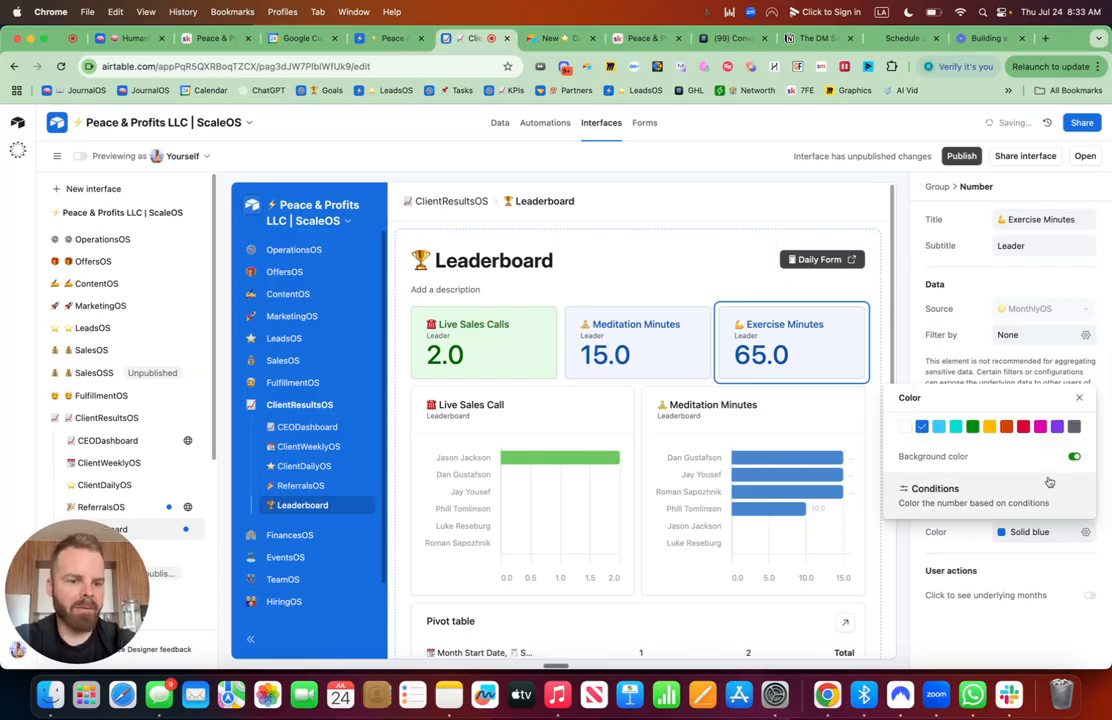
click(1022, 427)
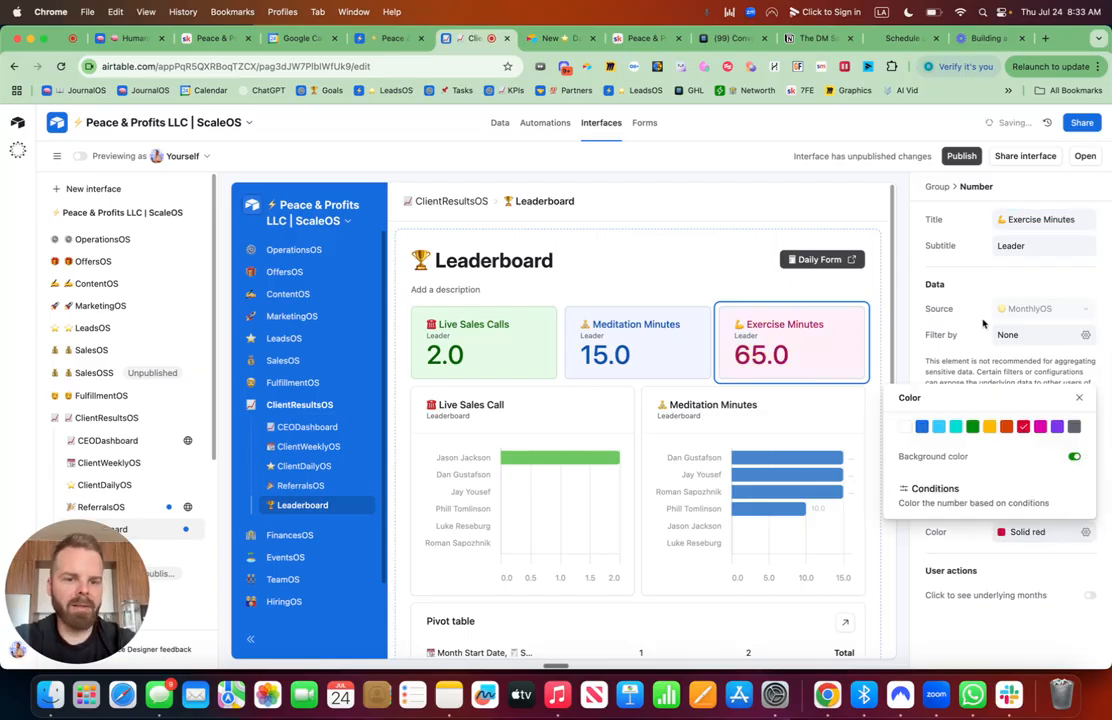
Duplicate the Meditation Minutes bar chart and title the copy "💪 Exercise Minutes" with the flexed arm emoji
click(804, 439)
click(794, 447)
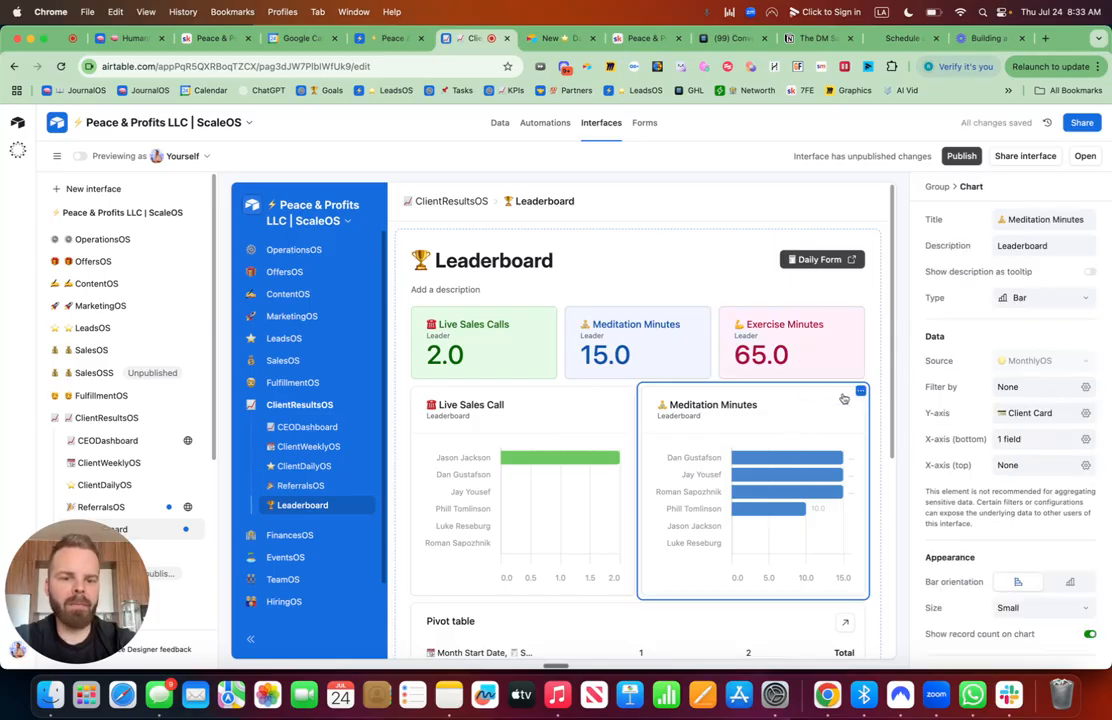
click(859, 394)
click(786, 421)
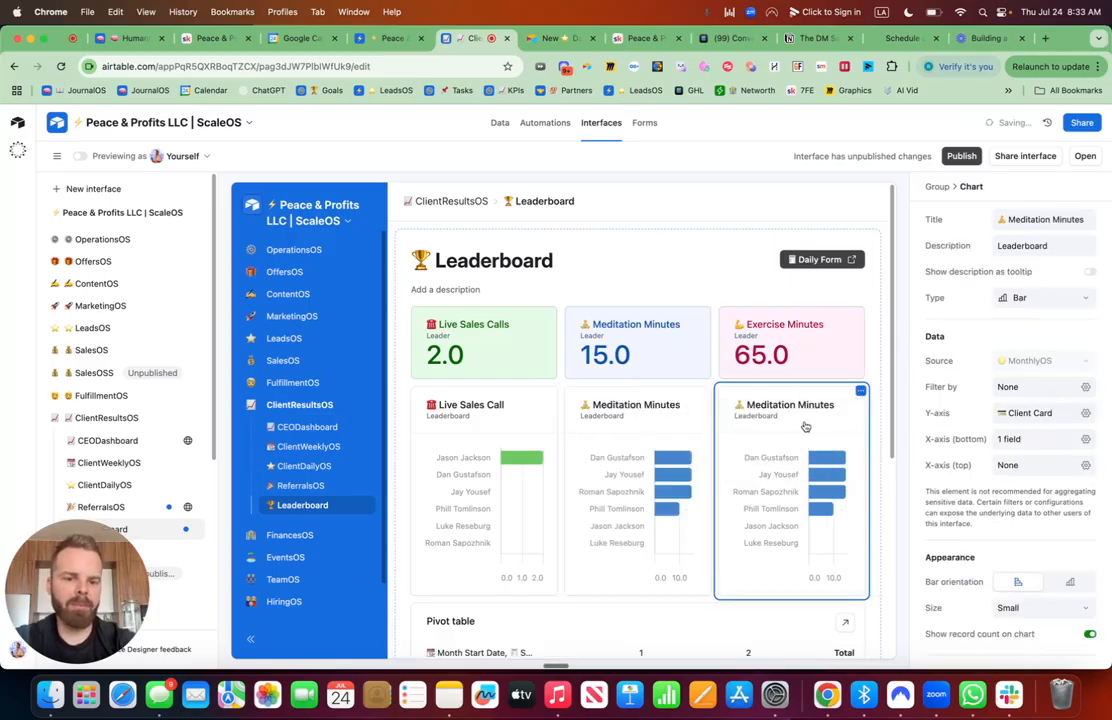
click(1083, 221)
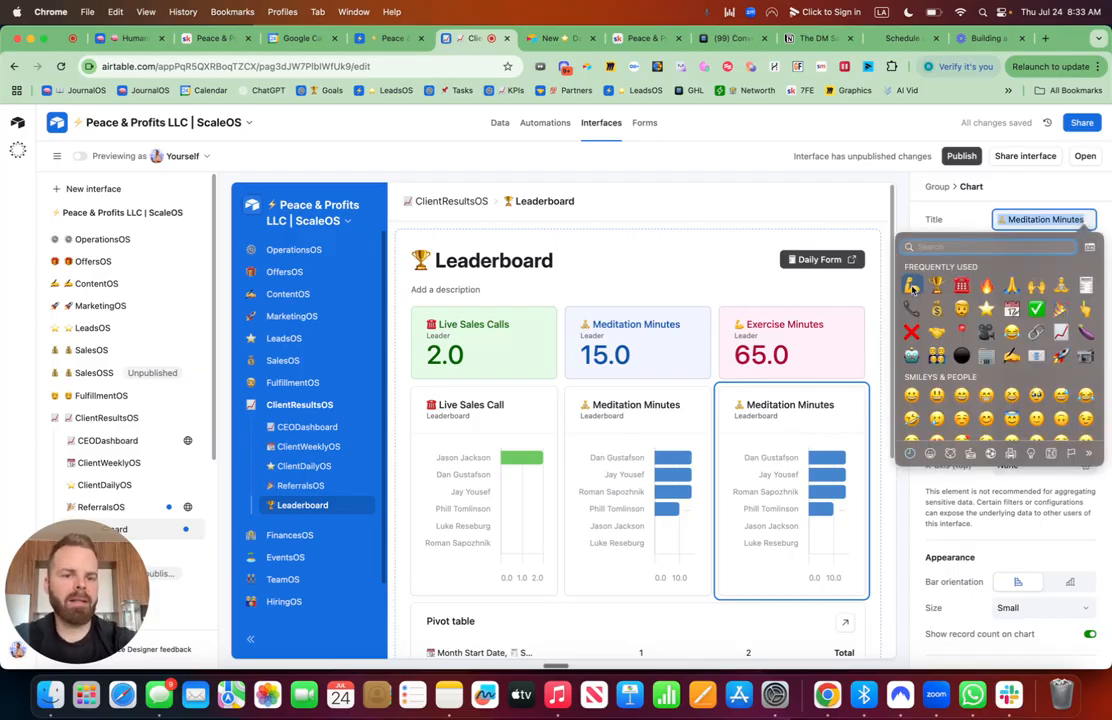
click(912, 288)
text(Exer)
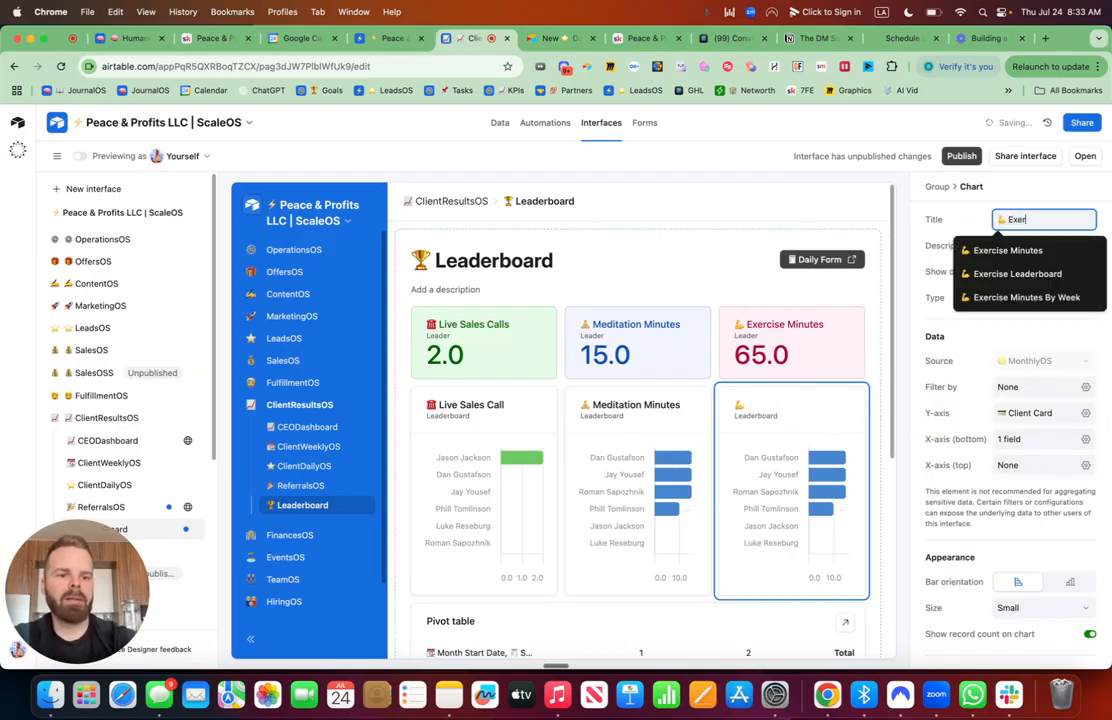
text(cise Minutes)
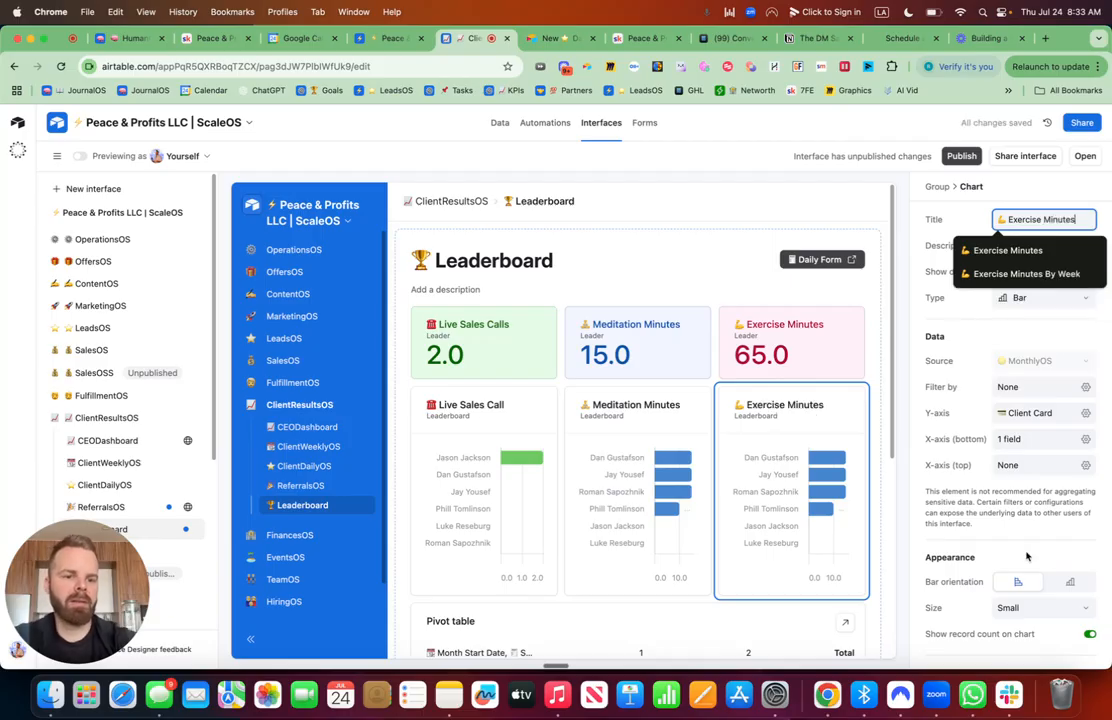
Color the bars of the Exercise Minutes bar chart red from the Airtable palette
click(1086, 413)
key(Escape)
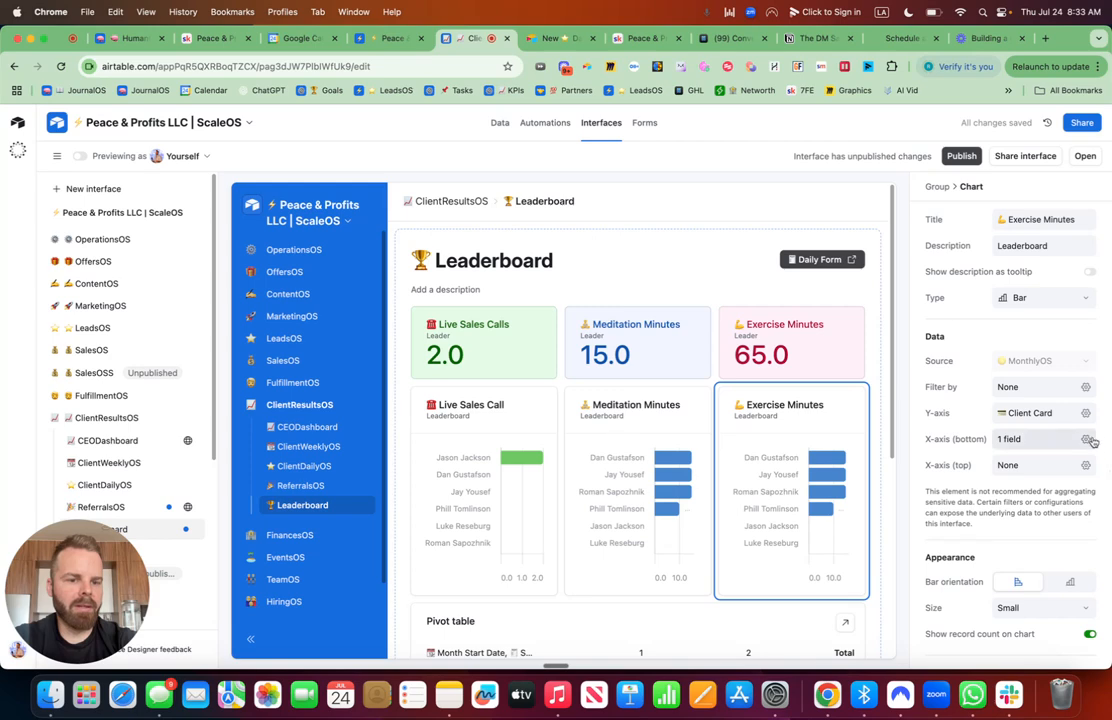
click(1086, 439)
click(1000, 553)
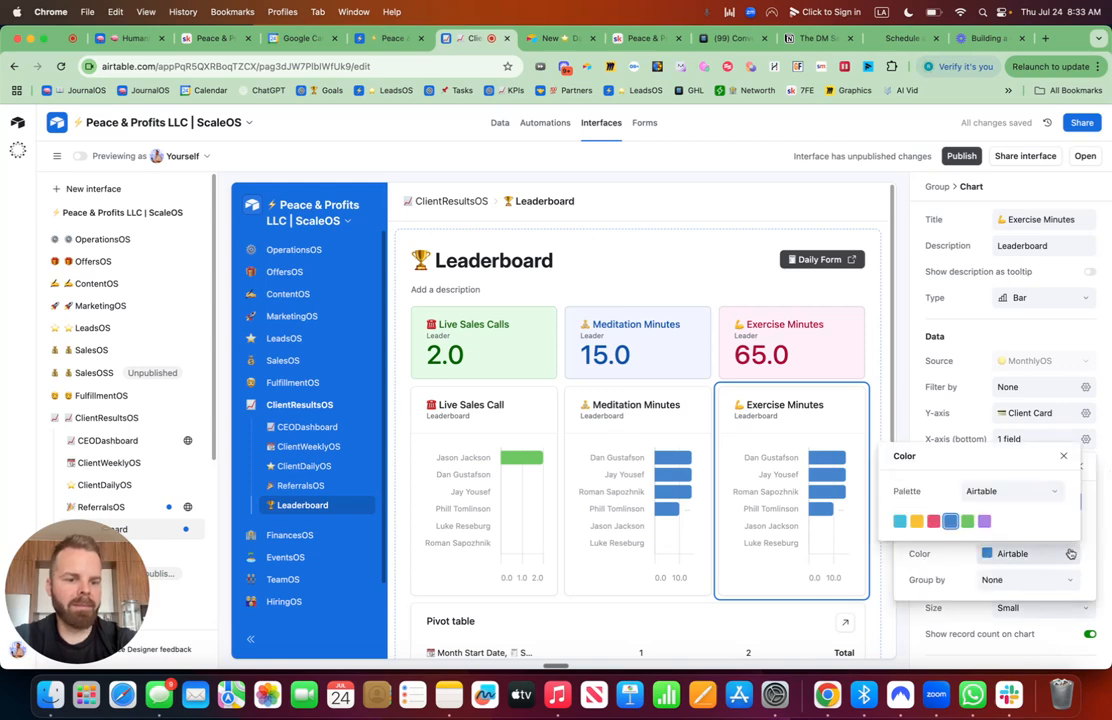
click(934, 521)
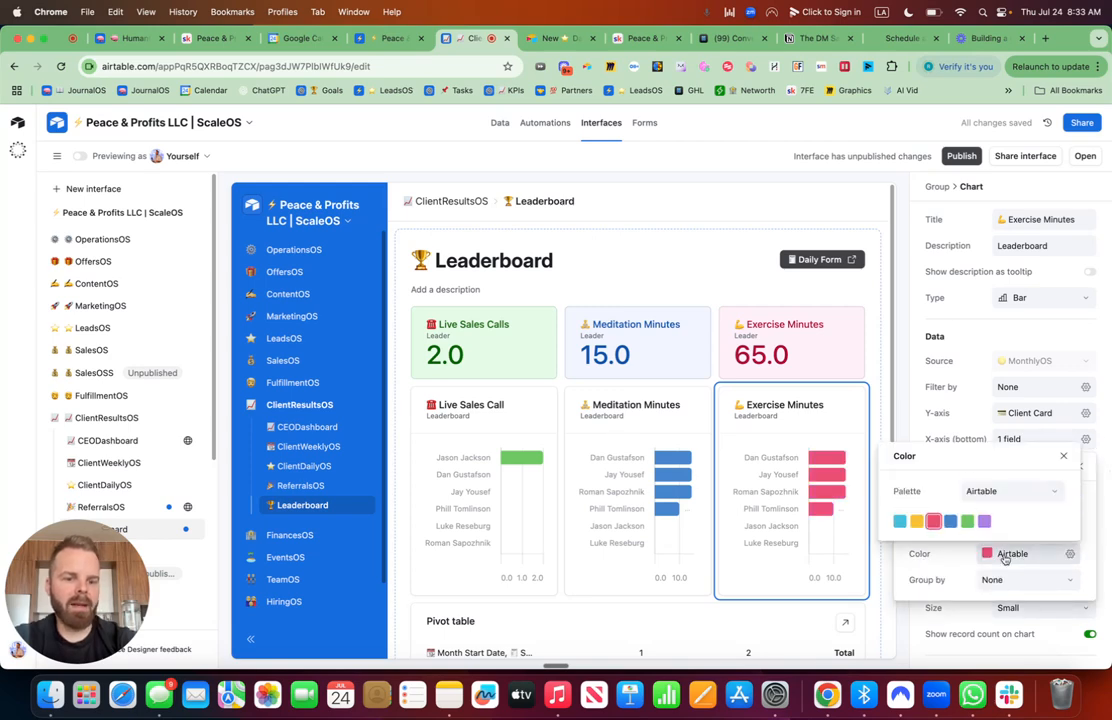
click(1093, 568)
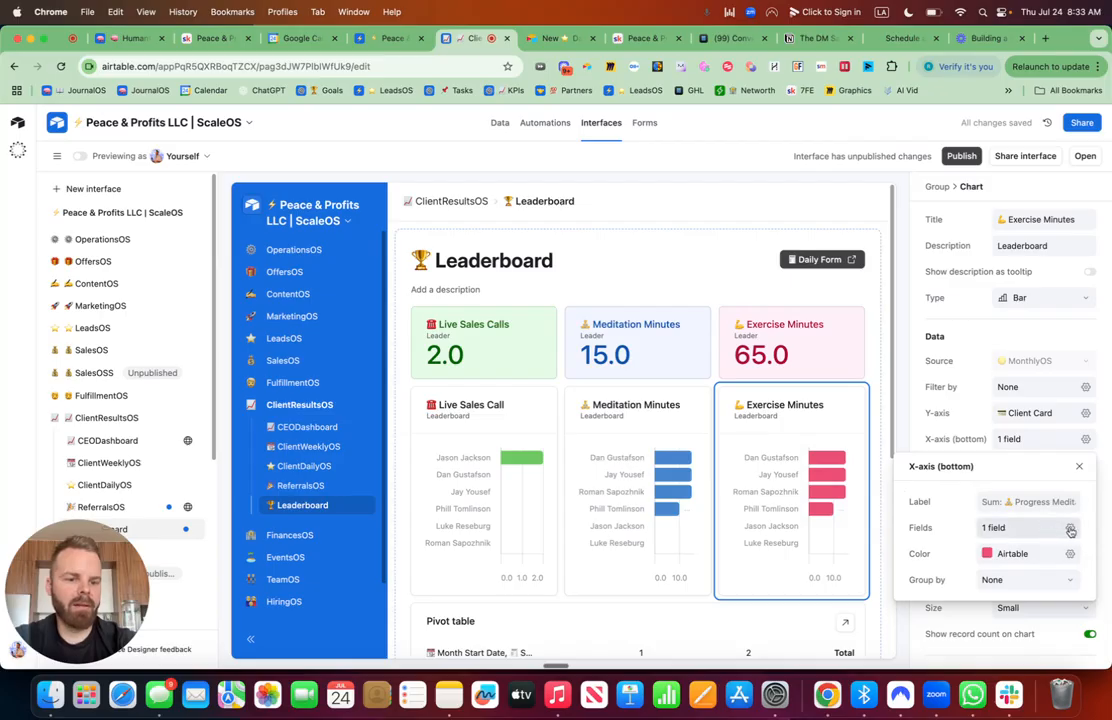
Set the bottom X-axis field of the Exercise Minutes bar chart to Progress Exercise Minutes
click(1070, 530)
click(911, 588)
text(ex)
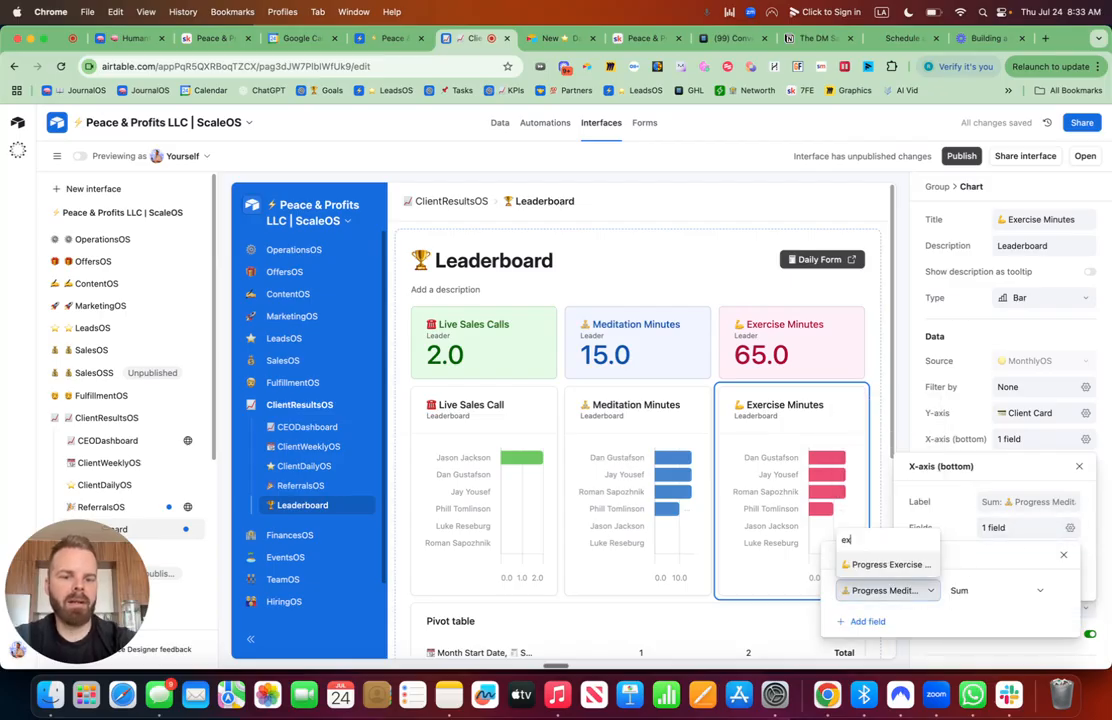
text(er)
click(876, 565)
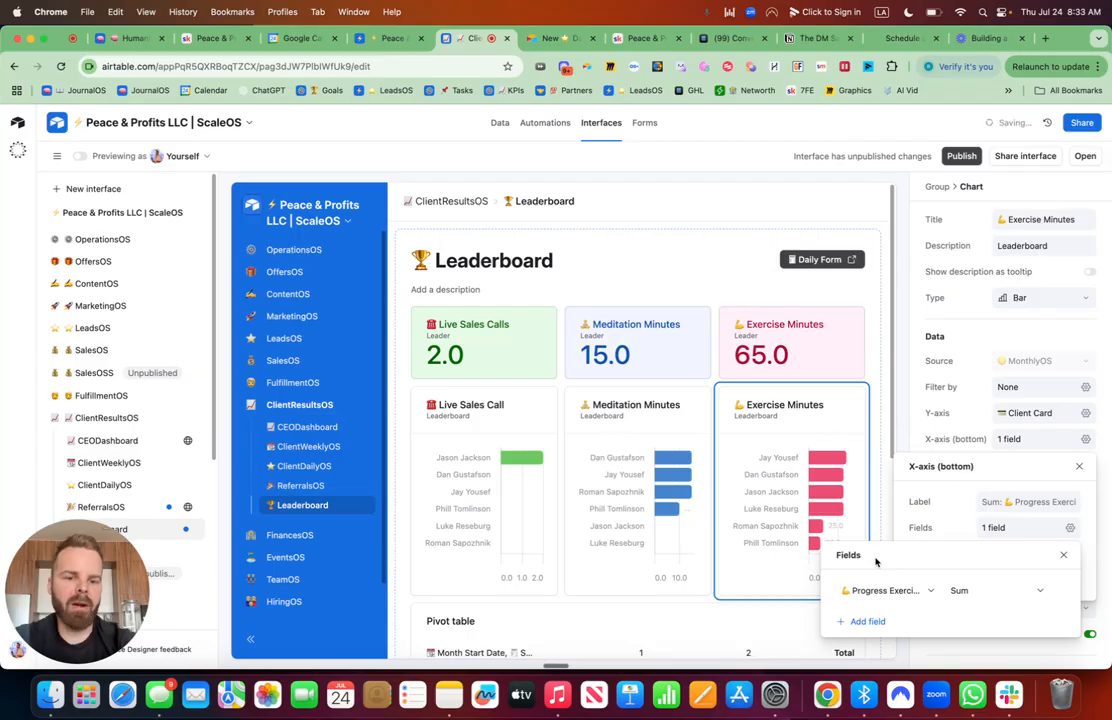
Add a List element to the Leaderboard page and place it full width between the bar charts and the pivot table
click(1106, 466)
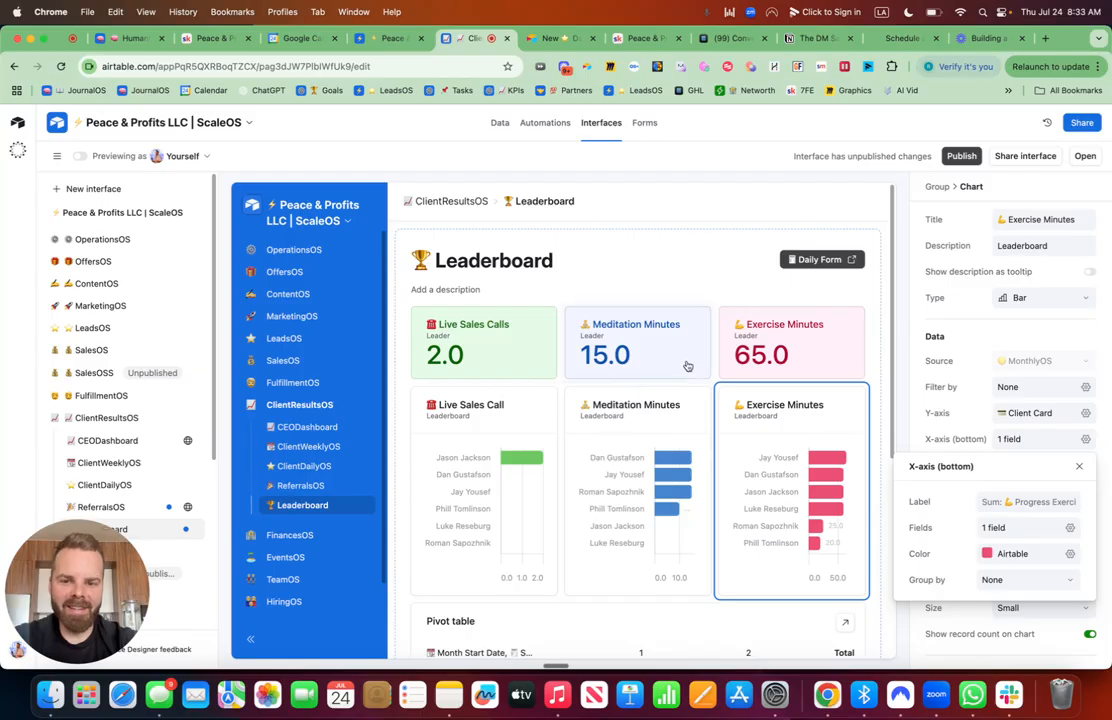
scroll(687, 366, down, 5)
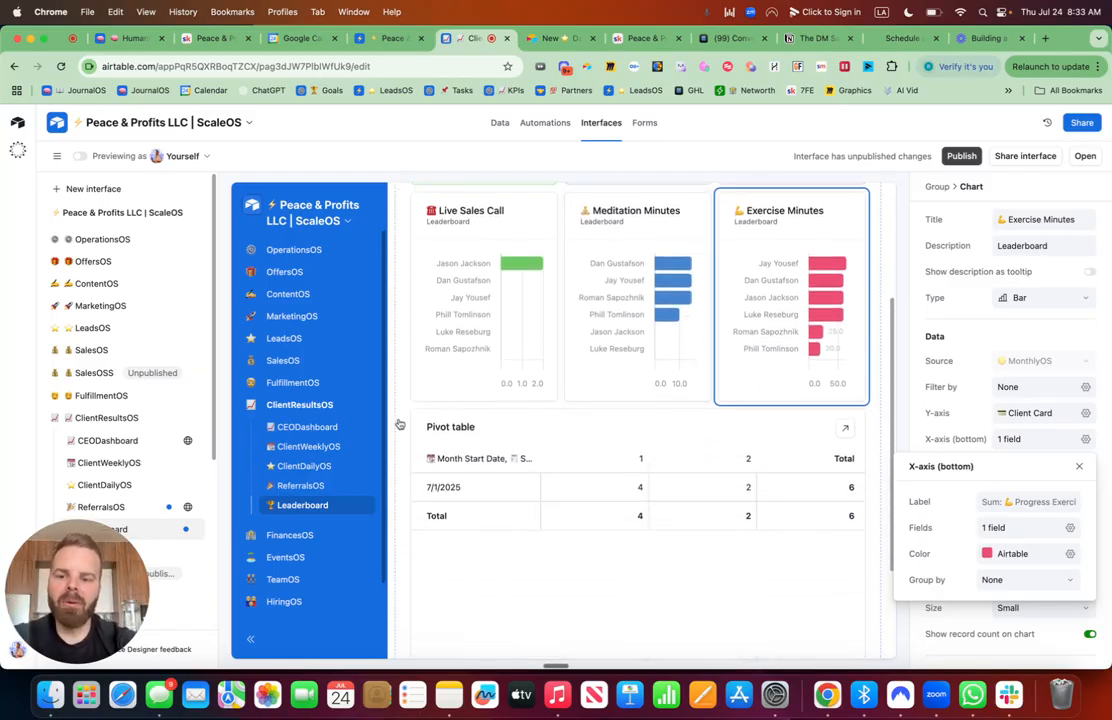
scroll(525, 302, up, 5)
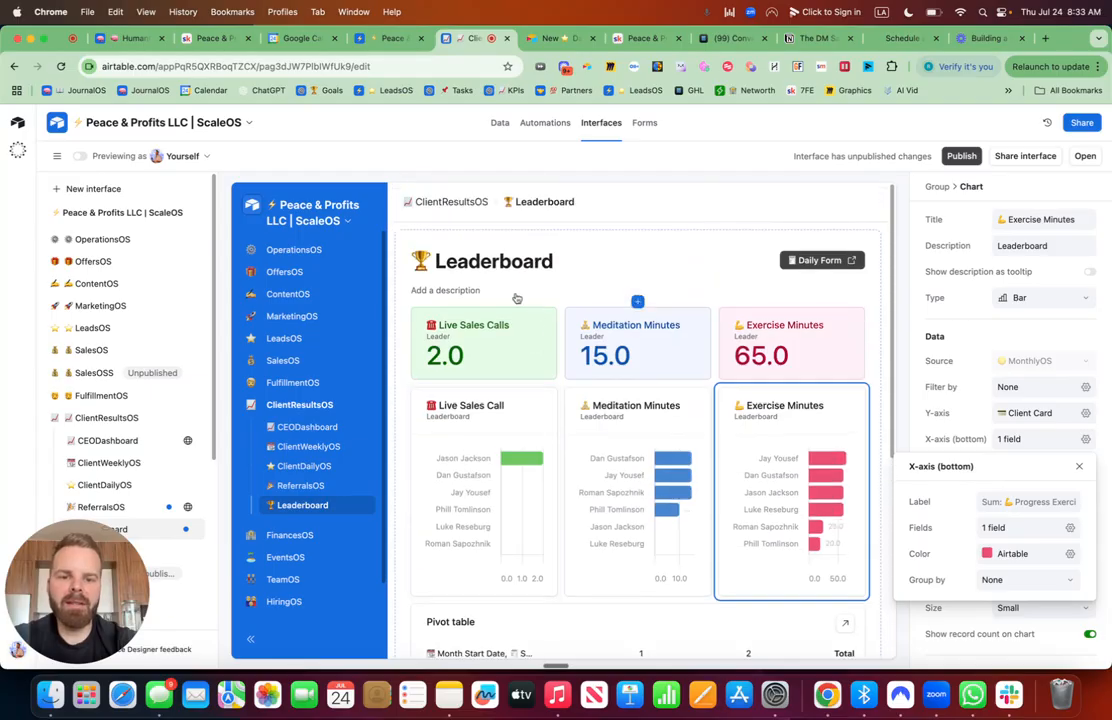
click(638, 601)
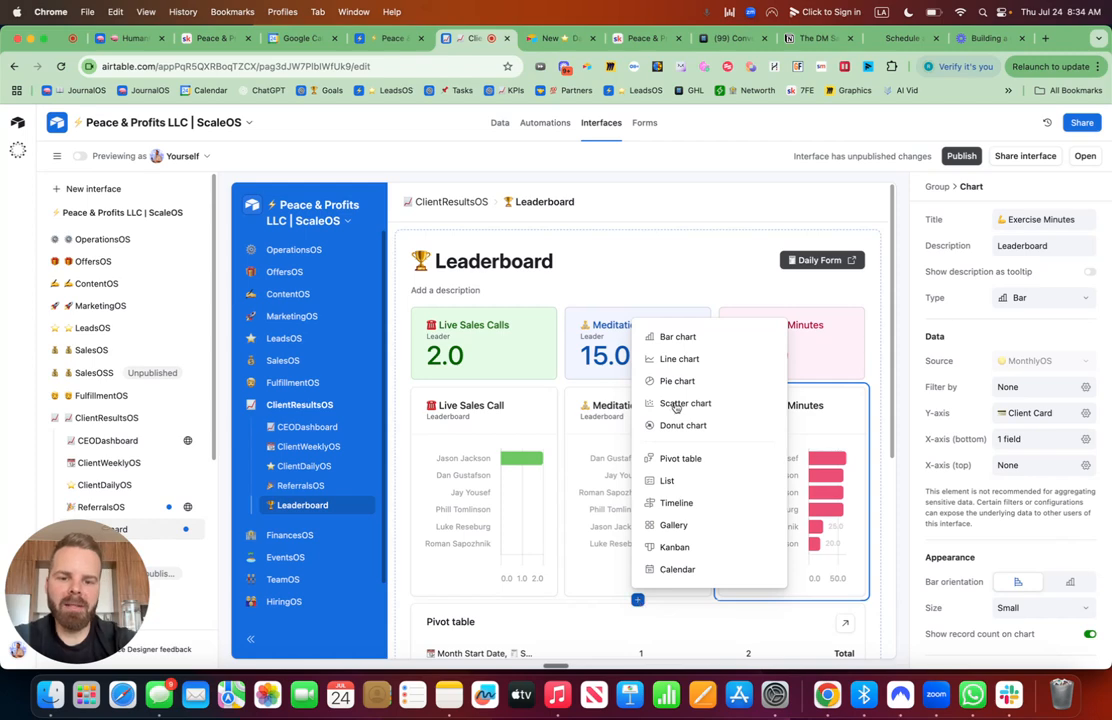
click(667, 481)
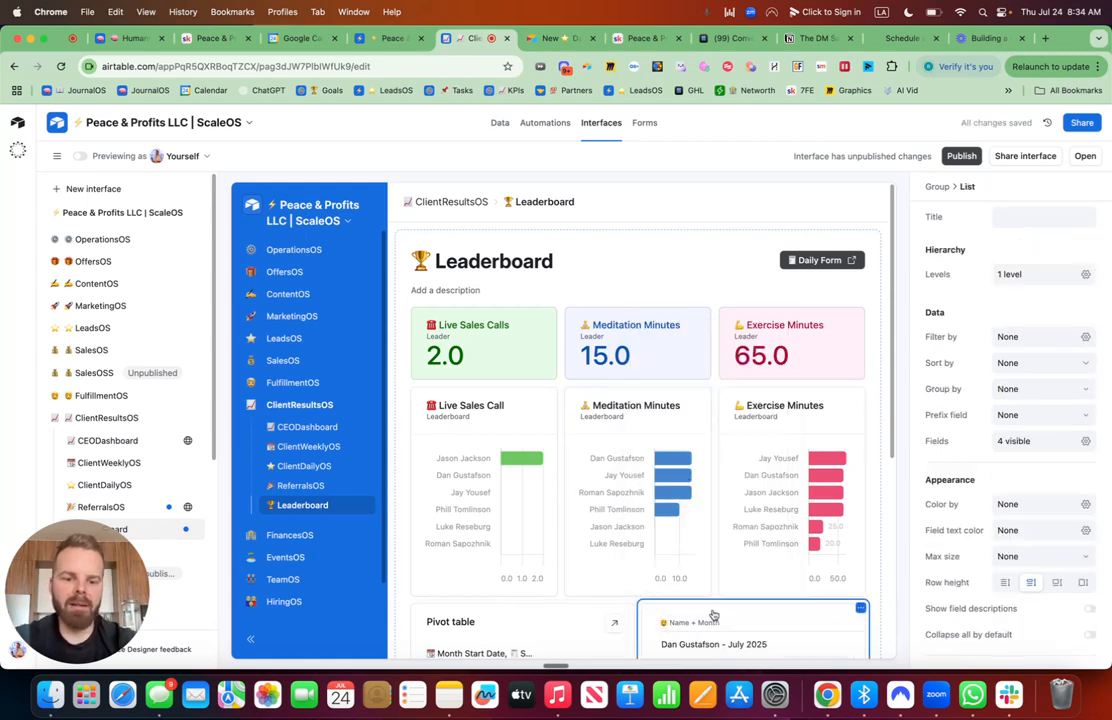
scroll(690, 560, down, 3)
drag(645, 456, 580, 475)
scroll(676, 386, down, 3)
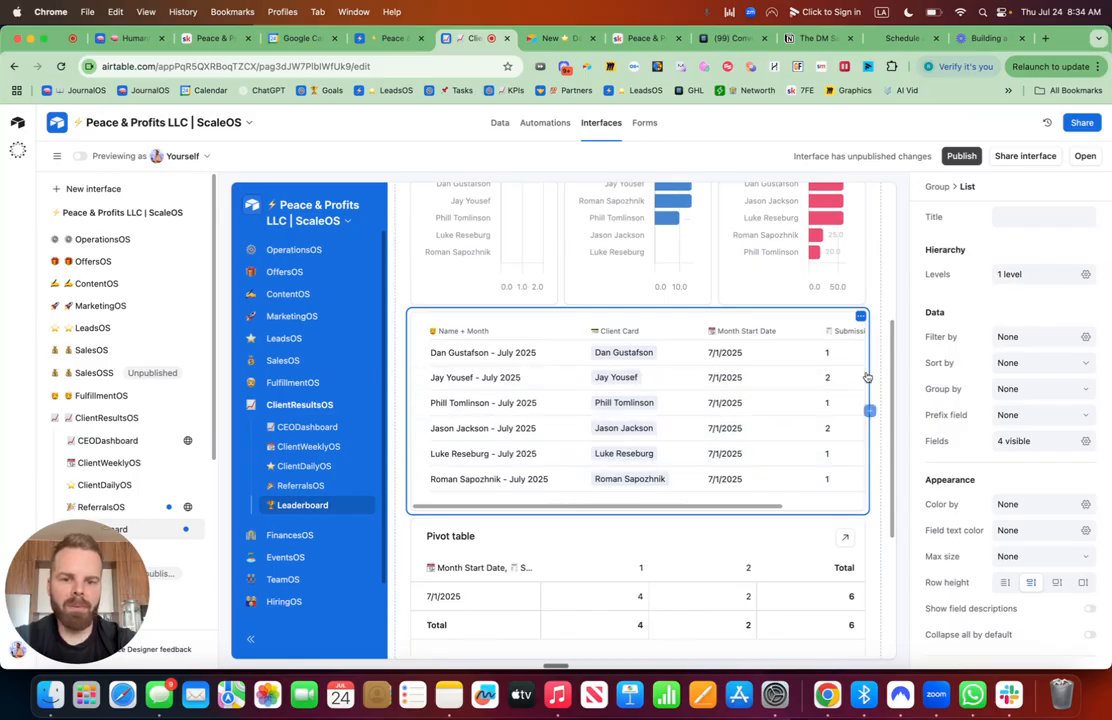
Show the hidden Month + Year field in the new list
click(1085, 441)
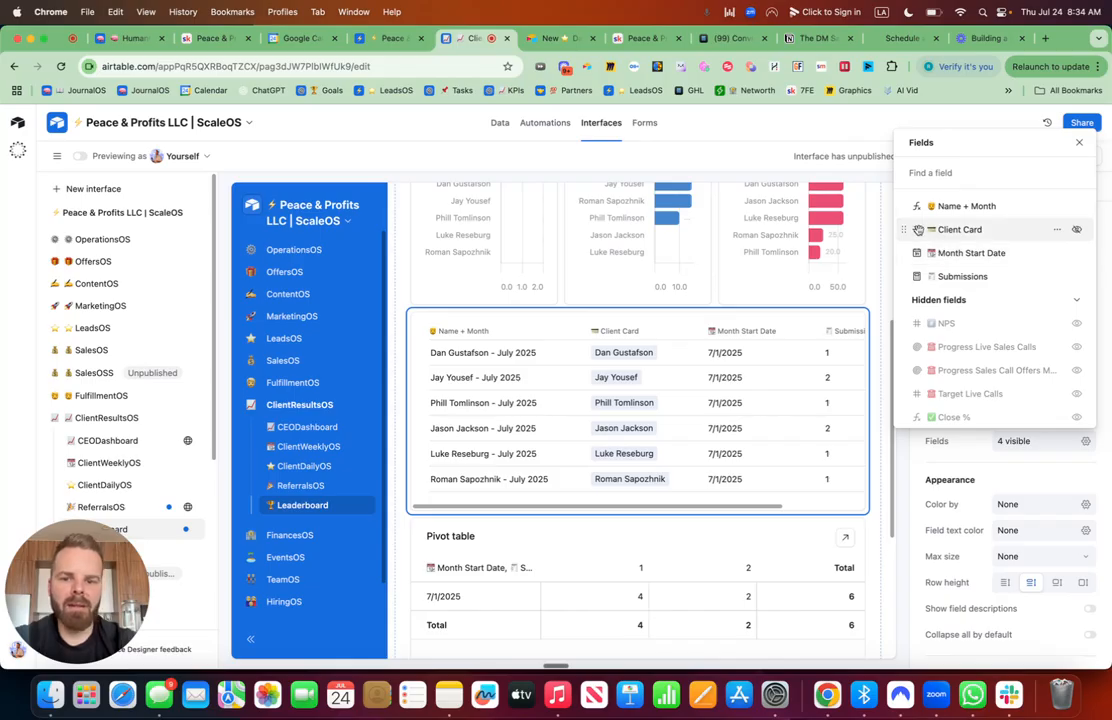
click(940, 174)
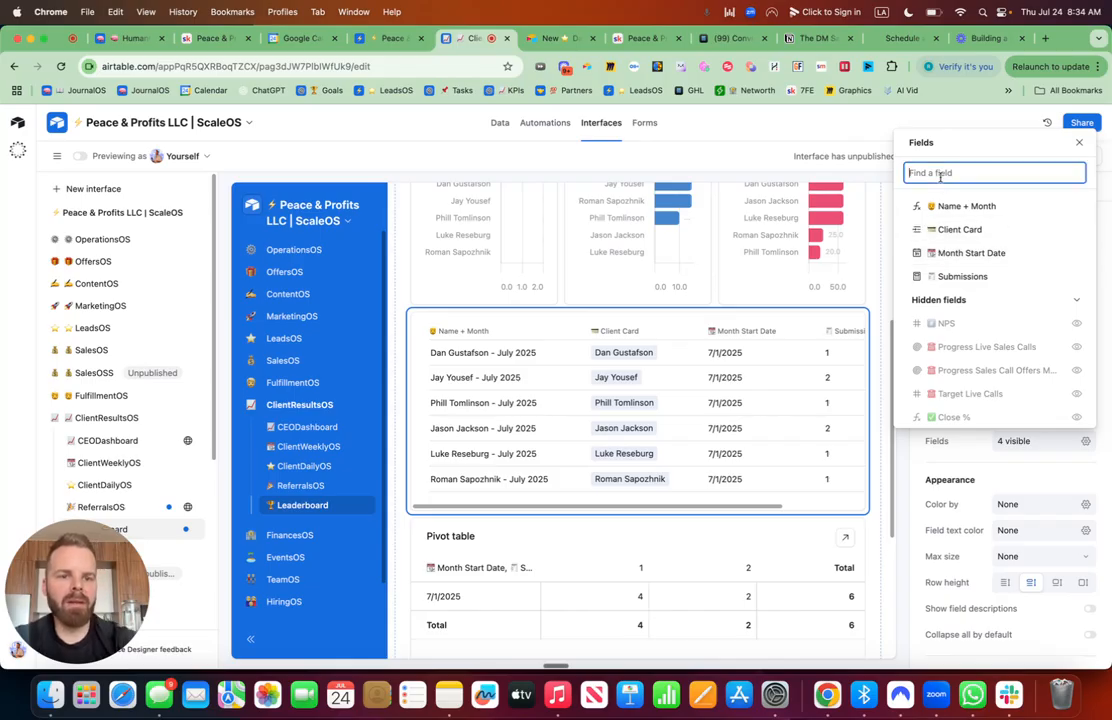
text(month)
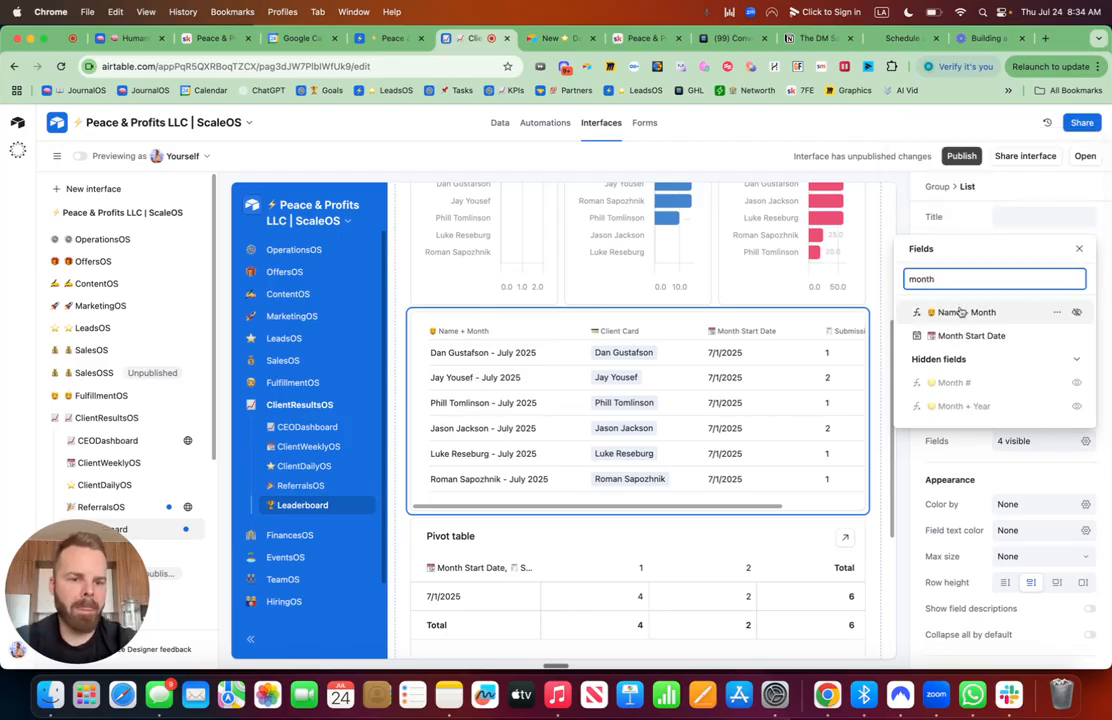
click(1076, 405)
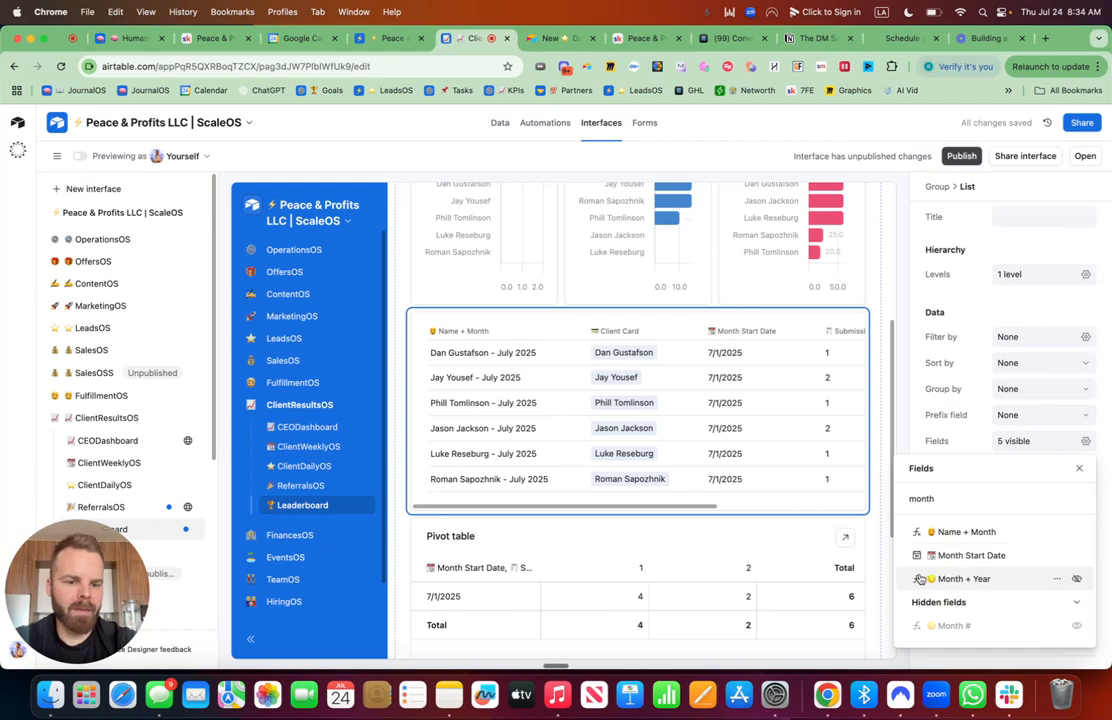
double_click(914, 500)
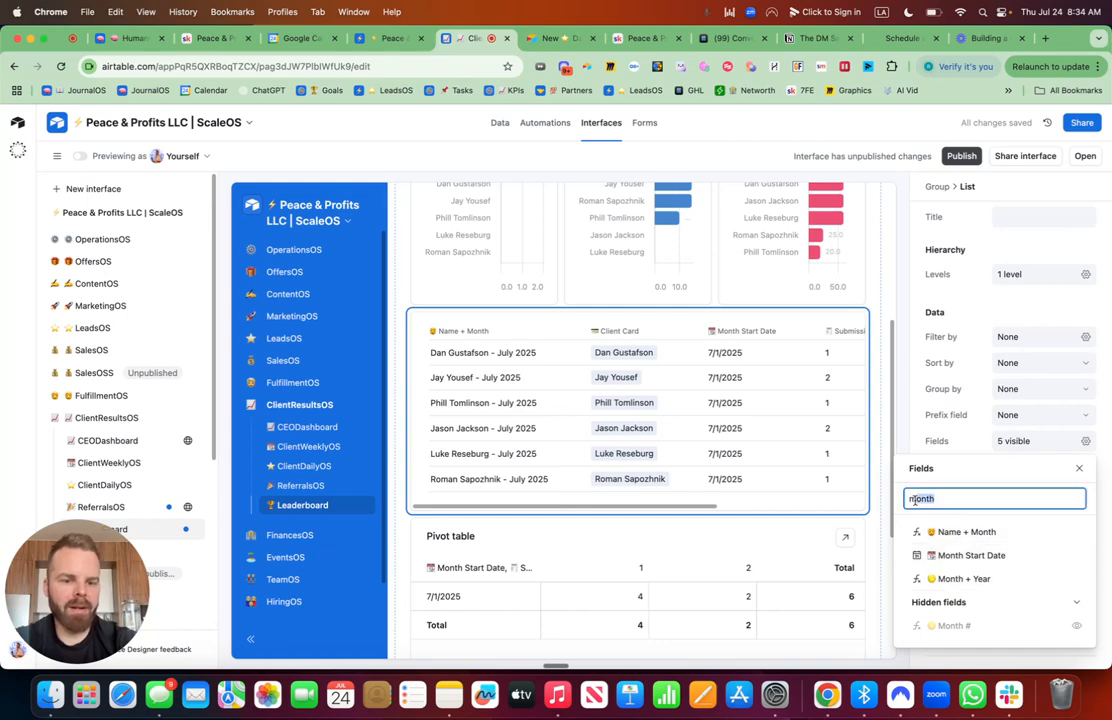
key(BackSpace)
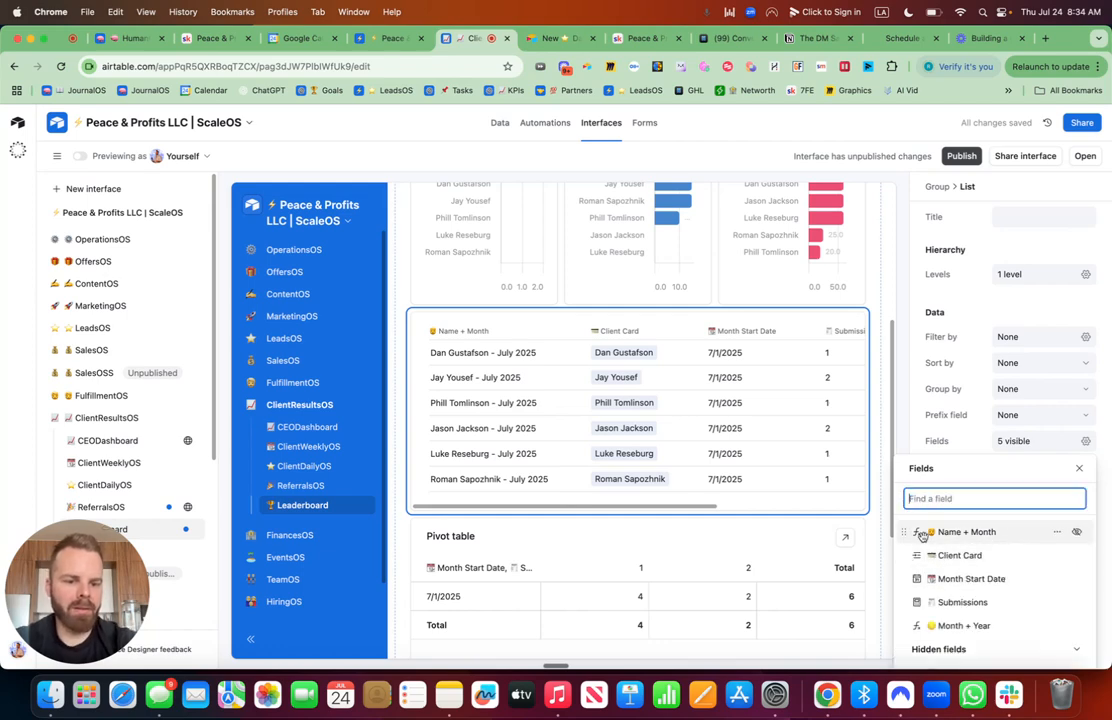
Replace Name + Month with Month + Year as the list's first column, and narrow that column
drag(903, 534, 906, 678)
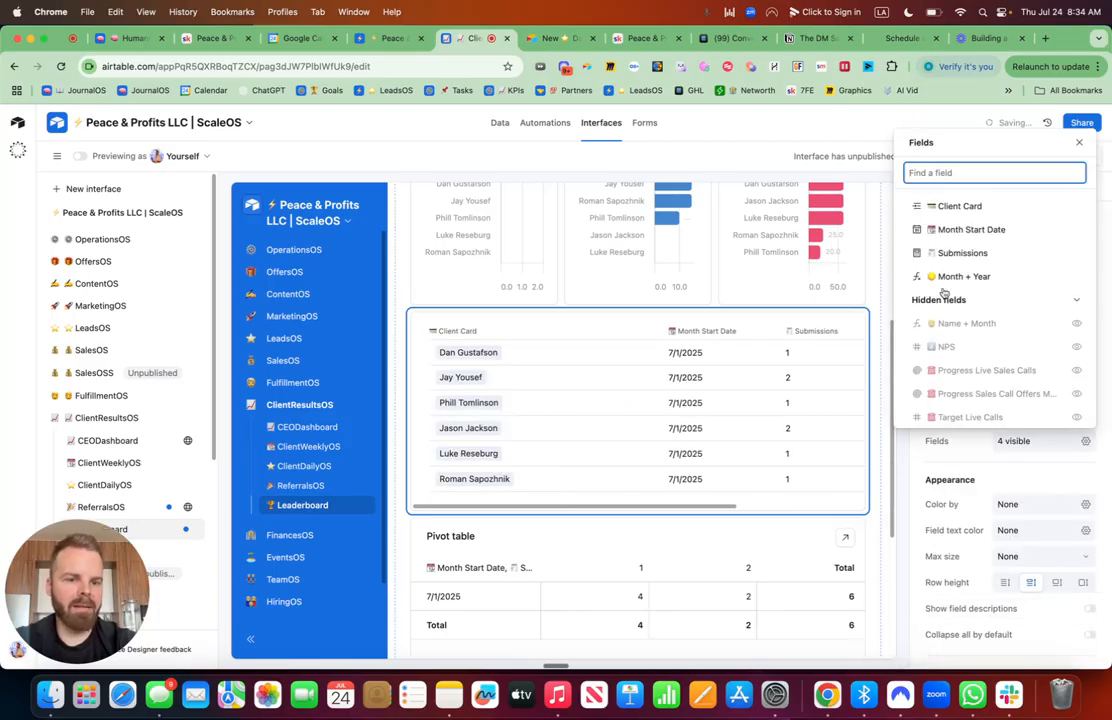
drag(901, 276, 898, 206)
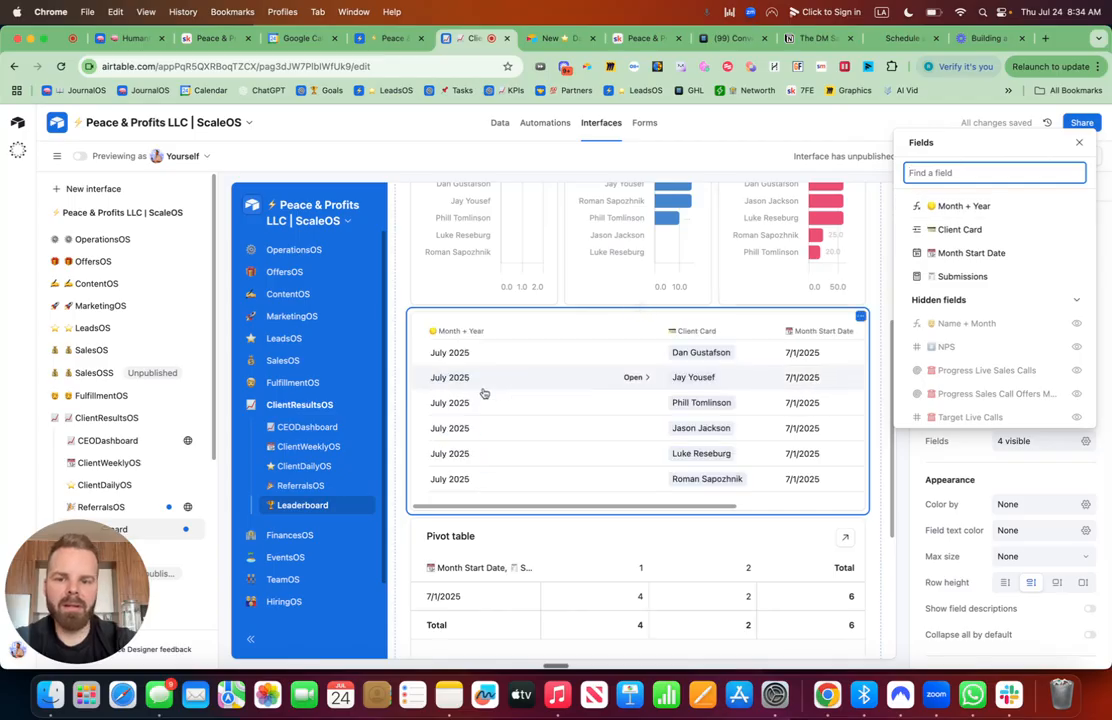
click(638, 333)
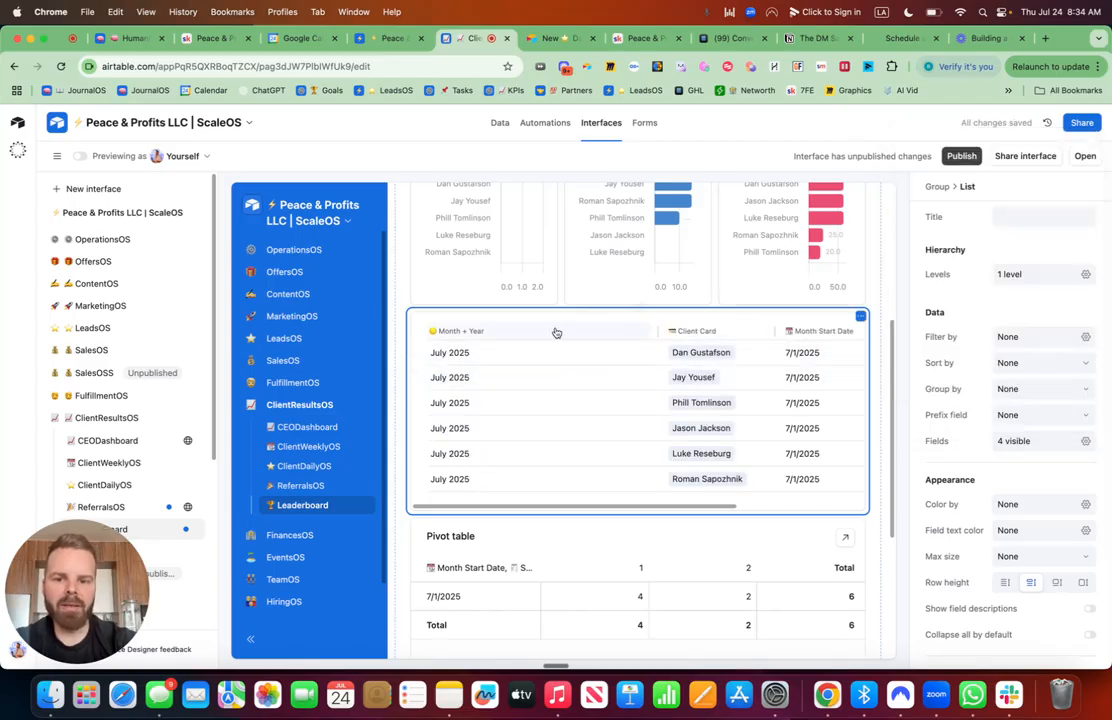
drag(659, 331, 507, 331)
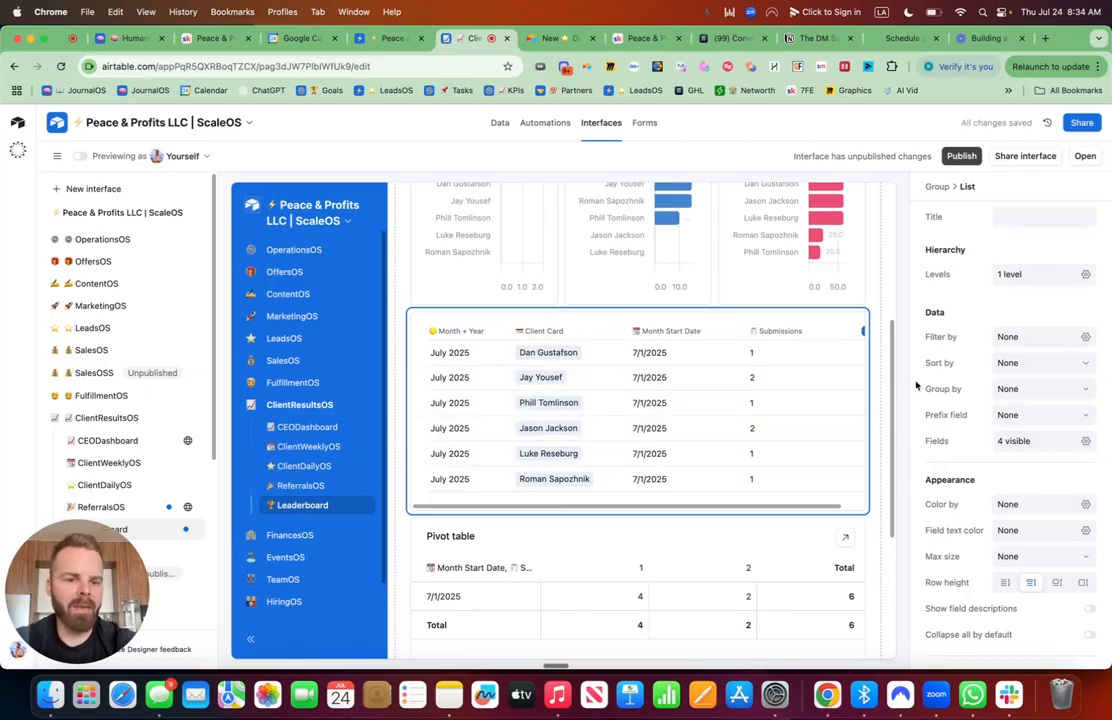
Sort the list by Month Start Date from latest to earliest
click(1030, 215)
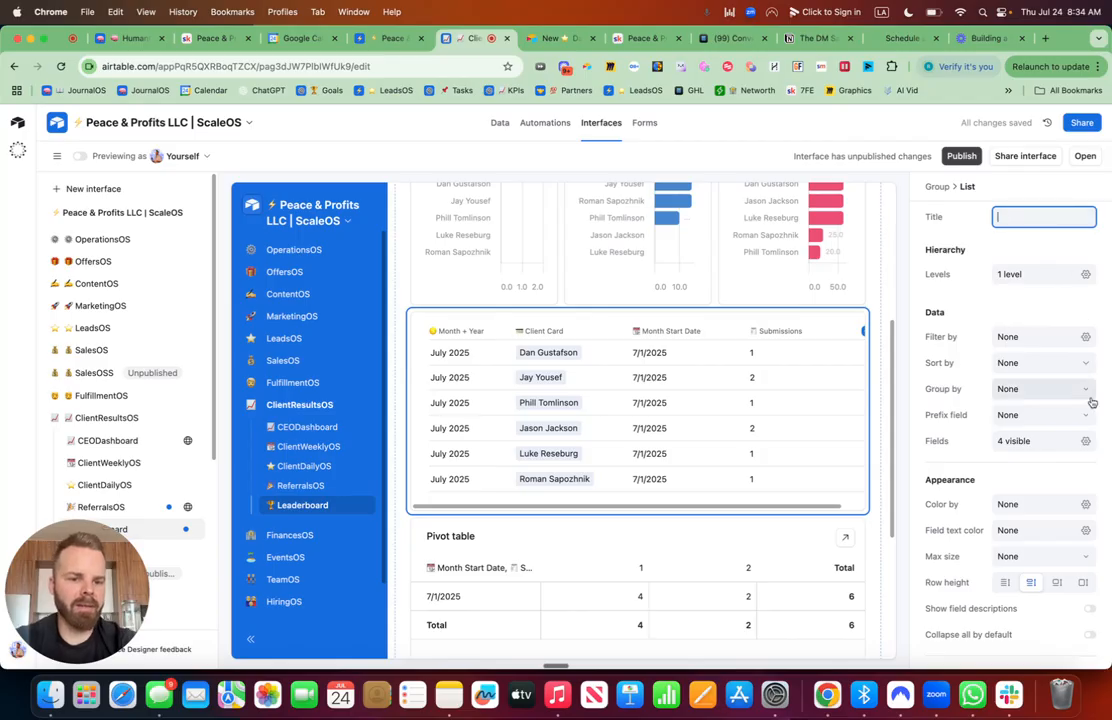
click(1087, 364)
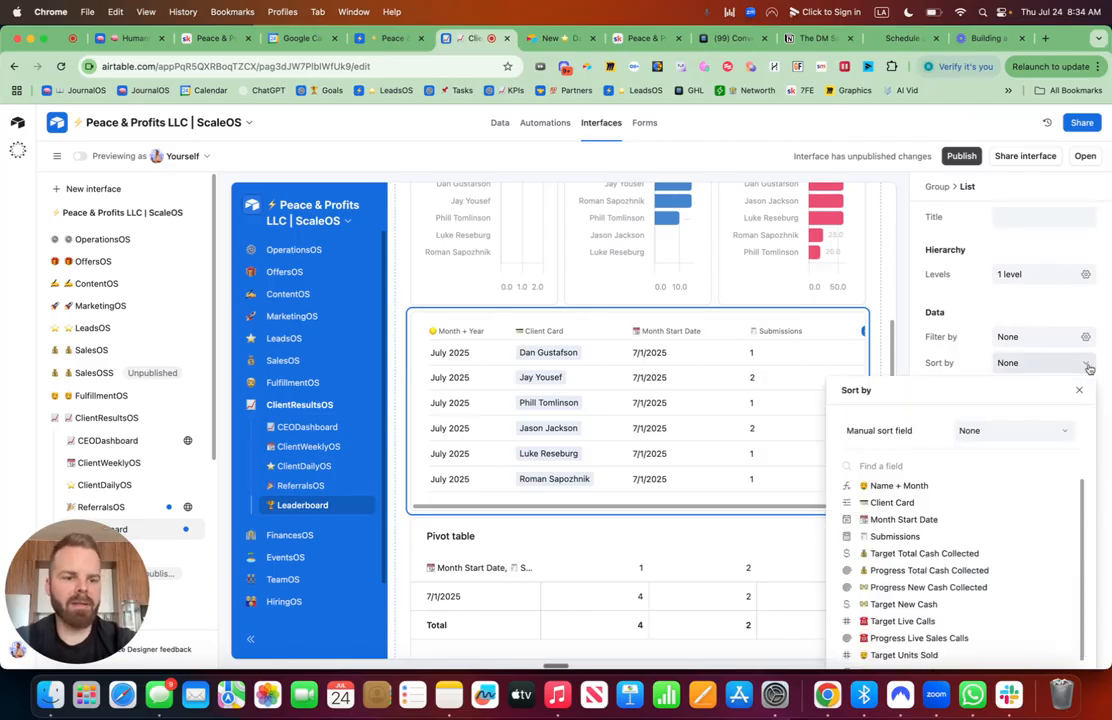
click(920, 521)
click(1020, 470)
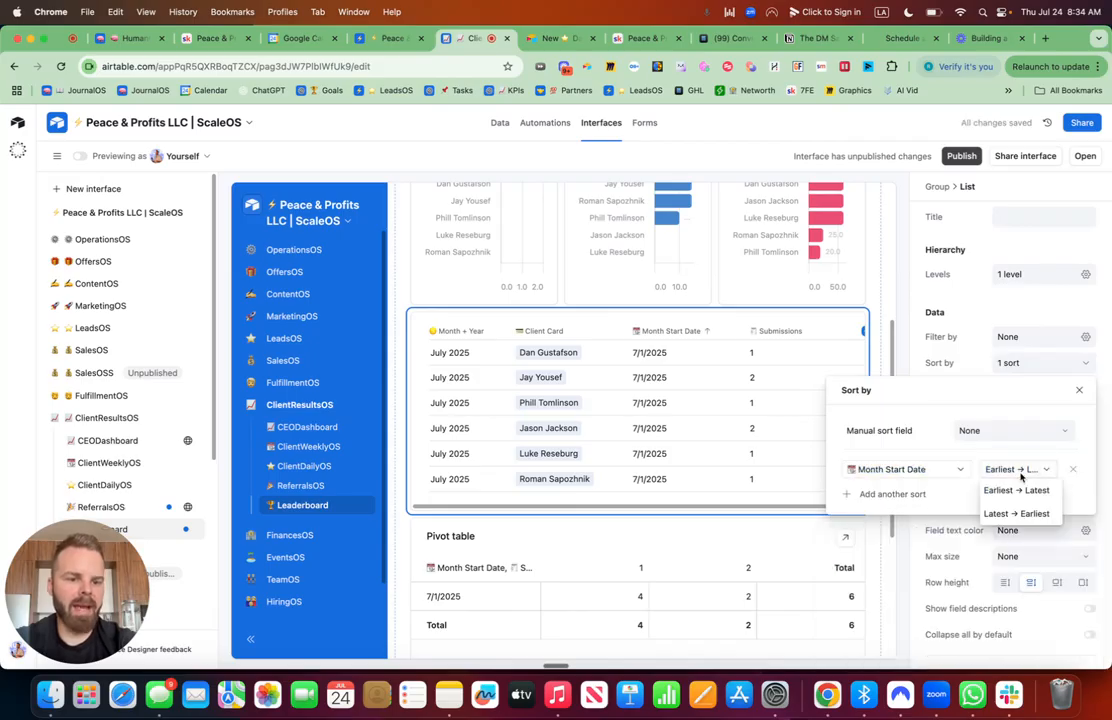
click(1020, 514)
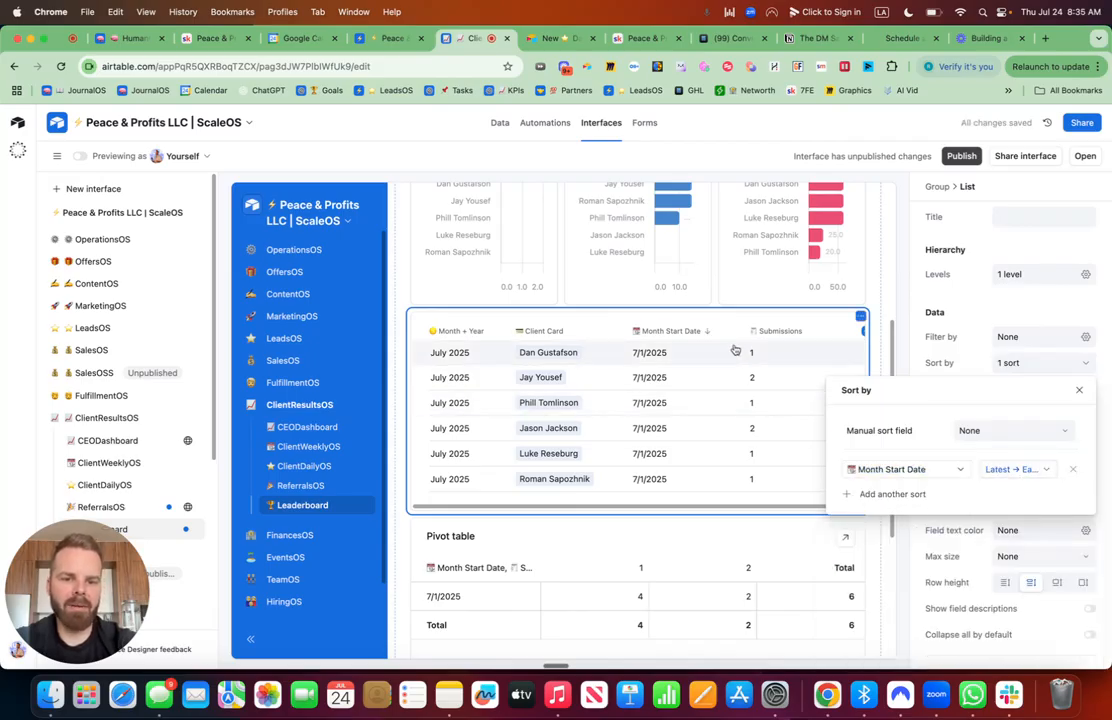
click(985, 318)
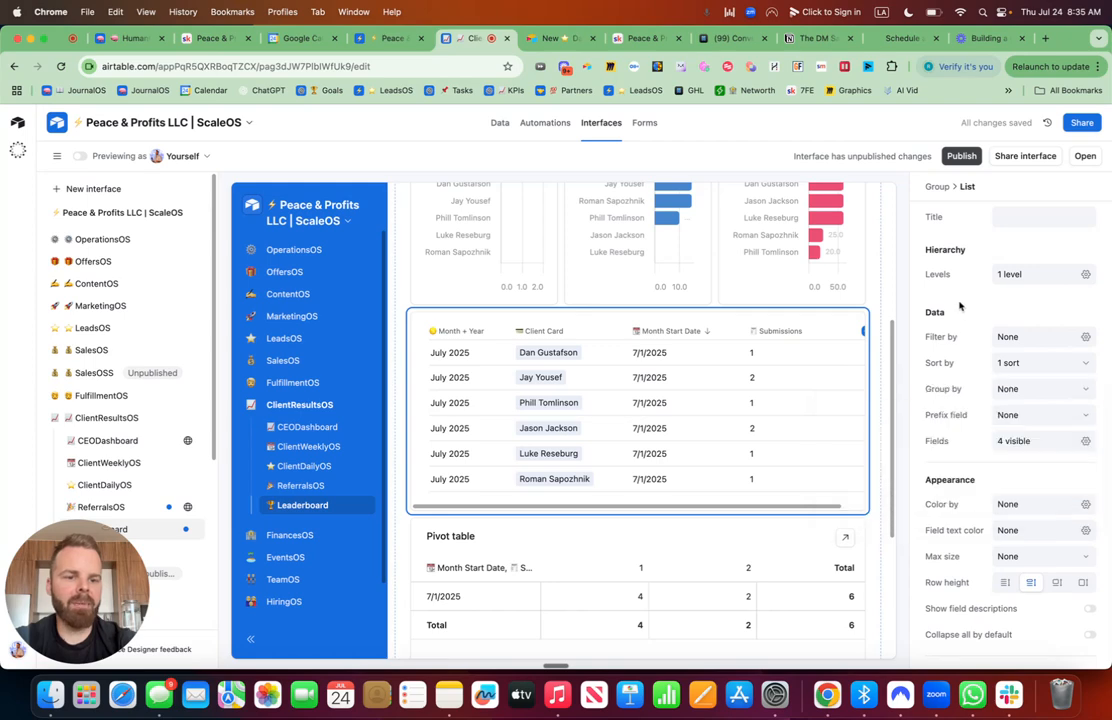
Show the hidden Progress Live Sales Calls field in the list
click(1083, 442)
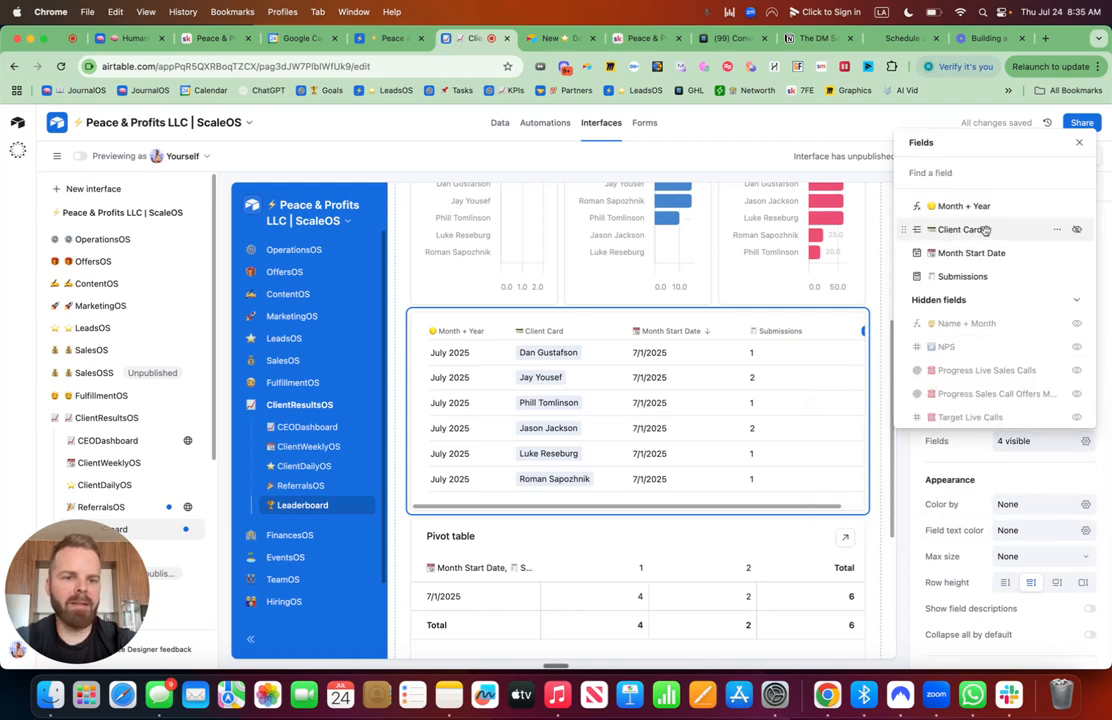
click(951, 173)
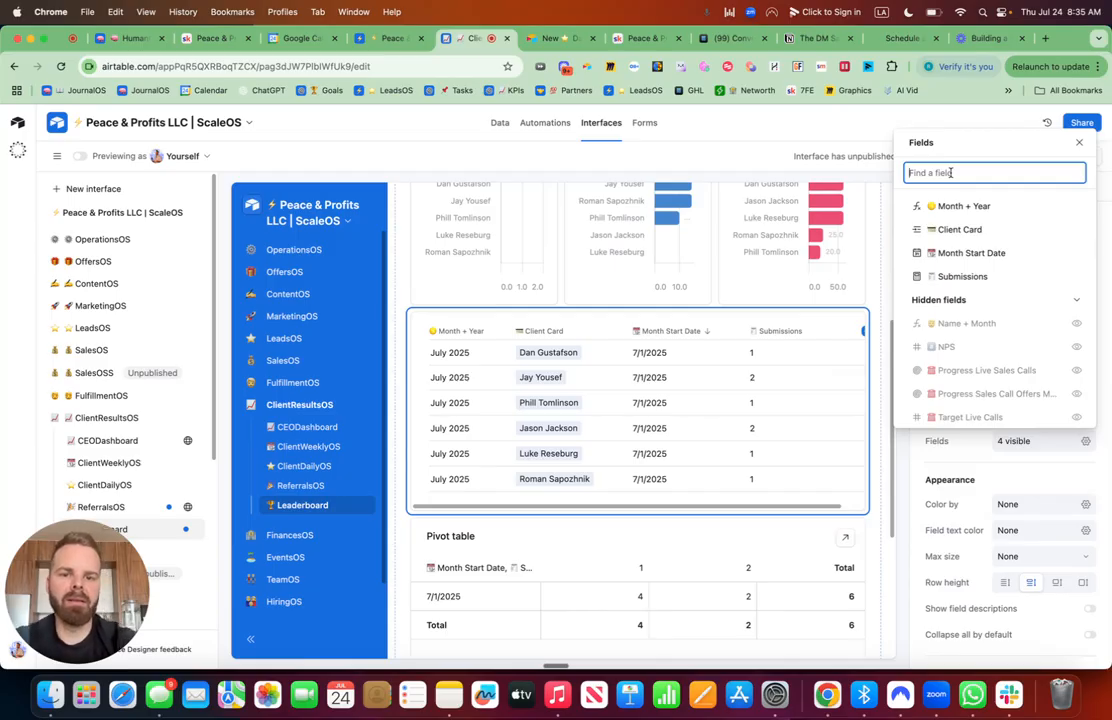
scroll(710, 304, up, 4)
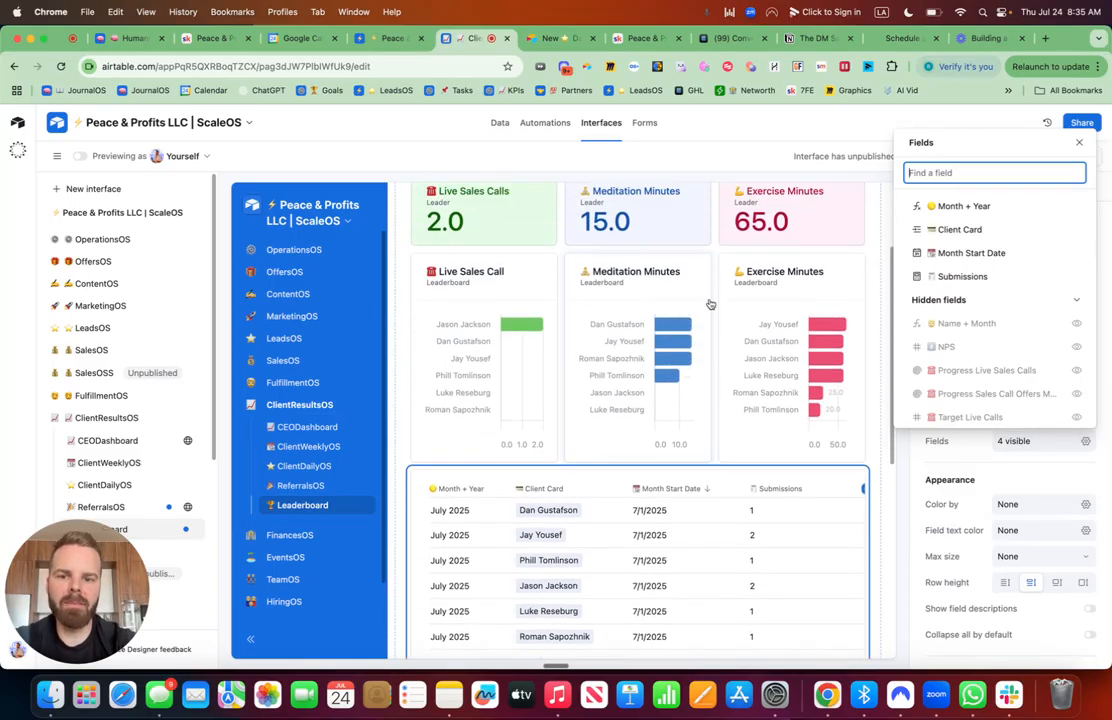
text(live)
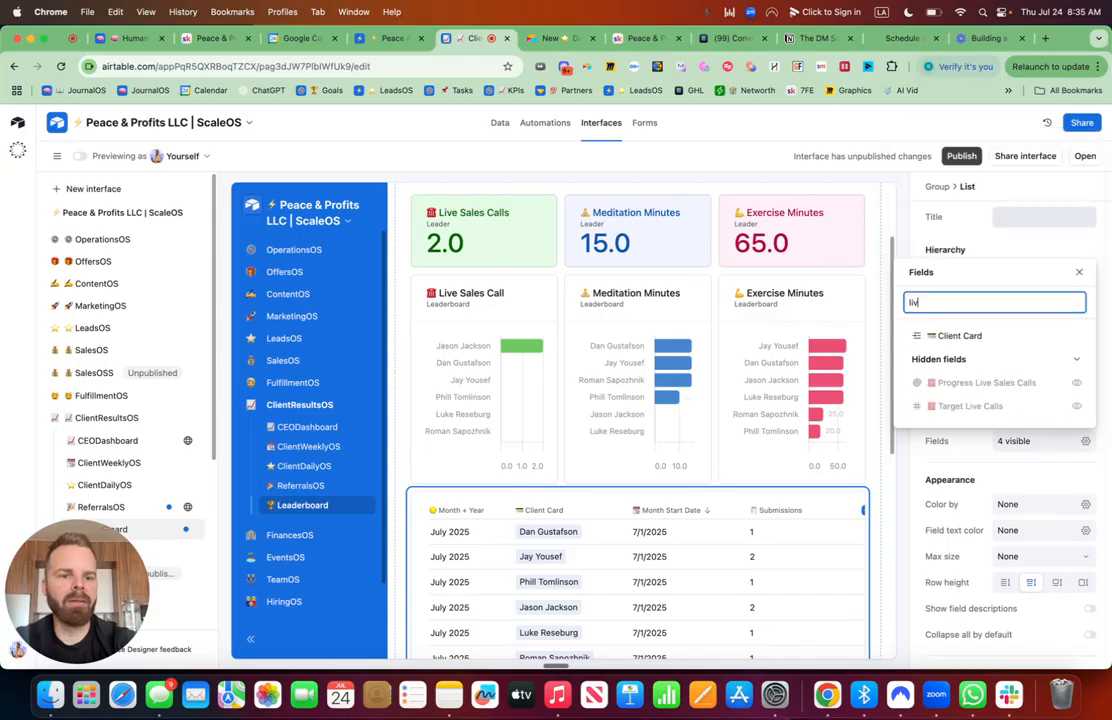
click(1077, 384)
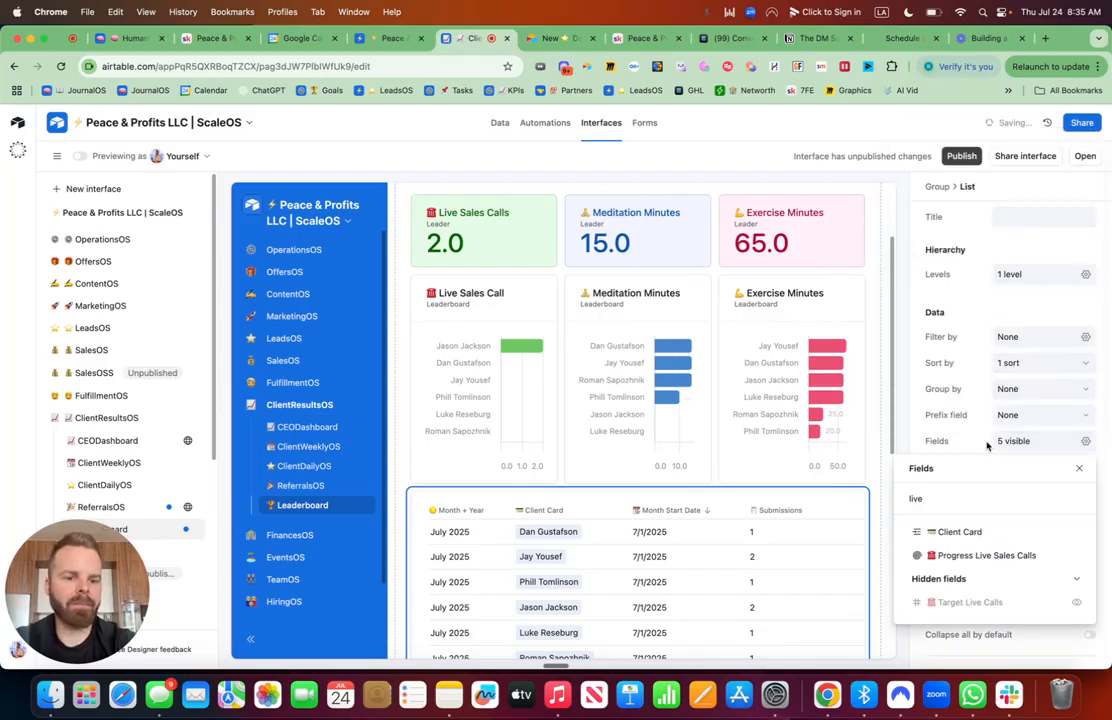
Show the hidden Progress Meditation Minutes field in the list
drag(950, 507, 897, 507)
key(BackSpace)
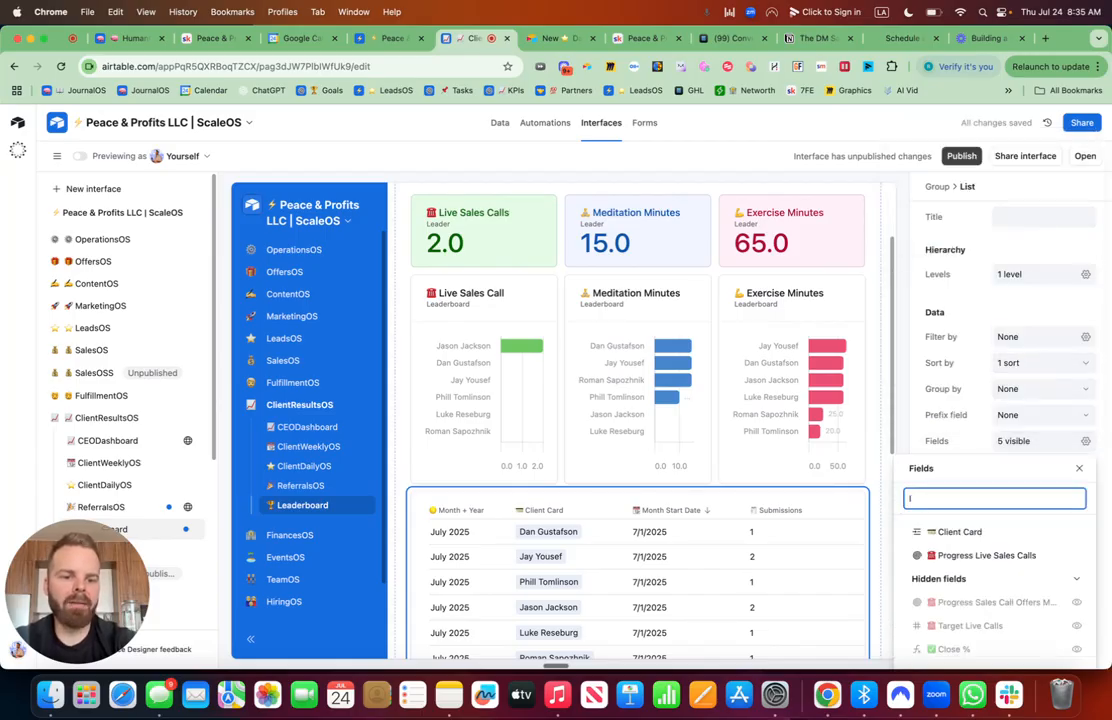
text(meditation)
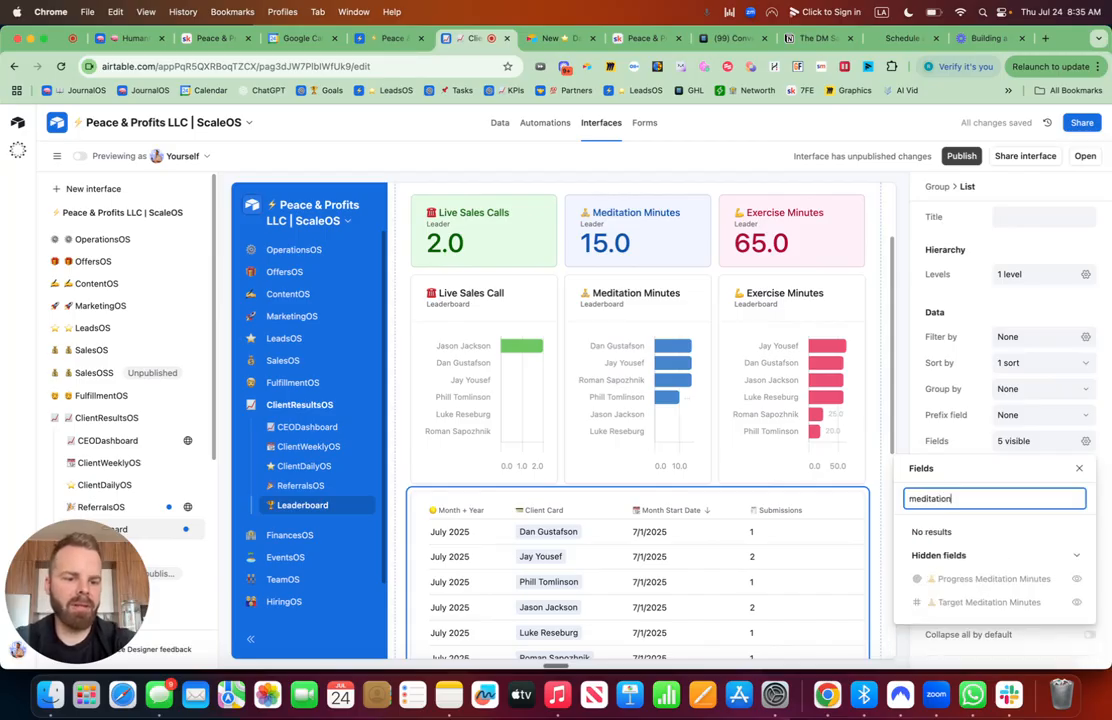
click(1076, 578)
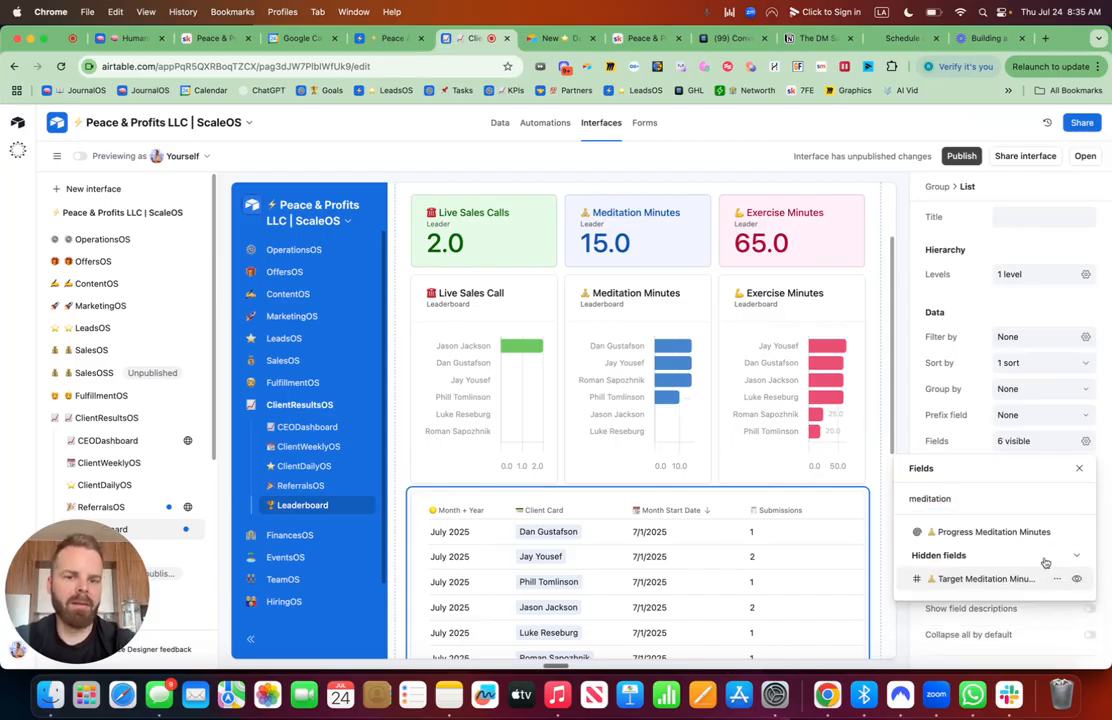
Show the hidden Progress Exercise Minutes field in the list, and clear the field search
drag(963, 497, 906, 497)
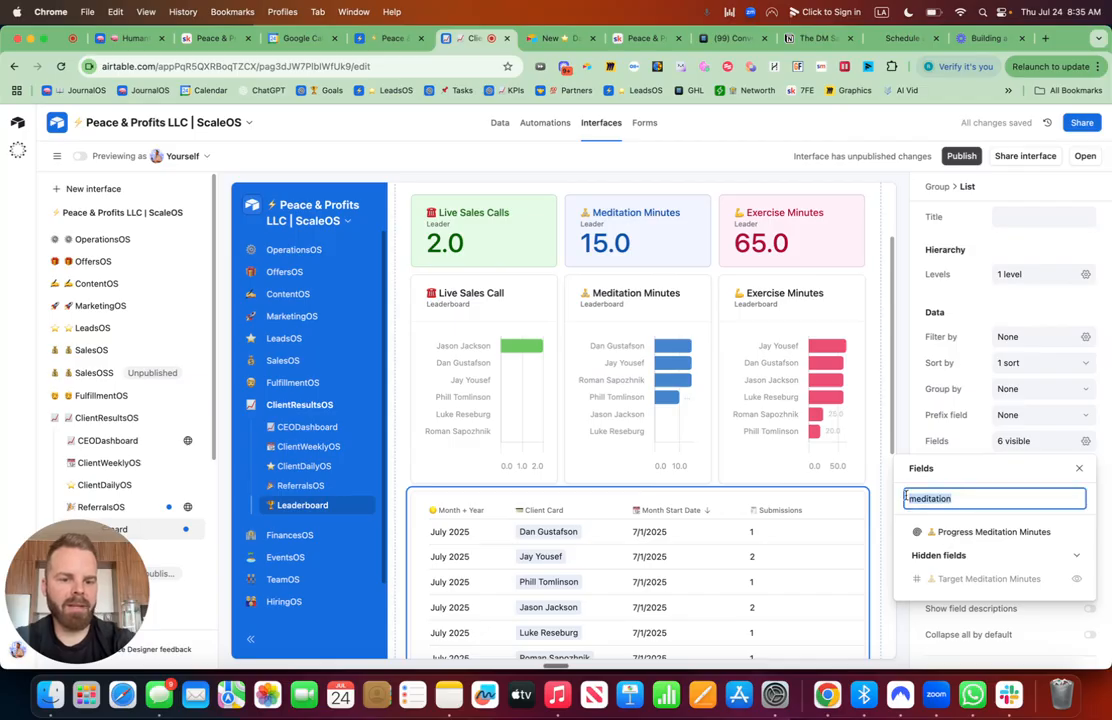
text(exerci)
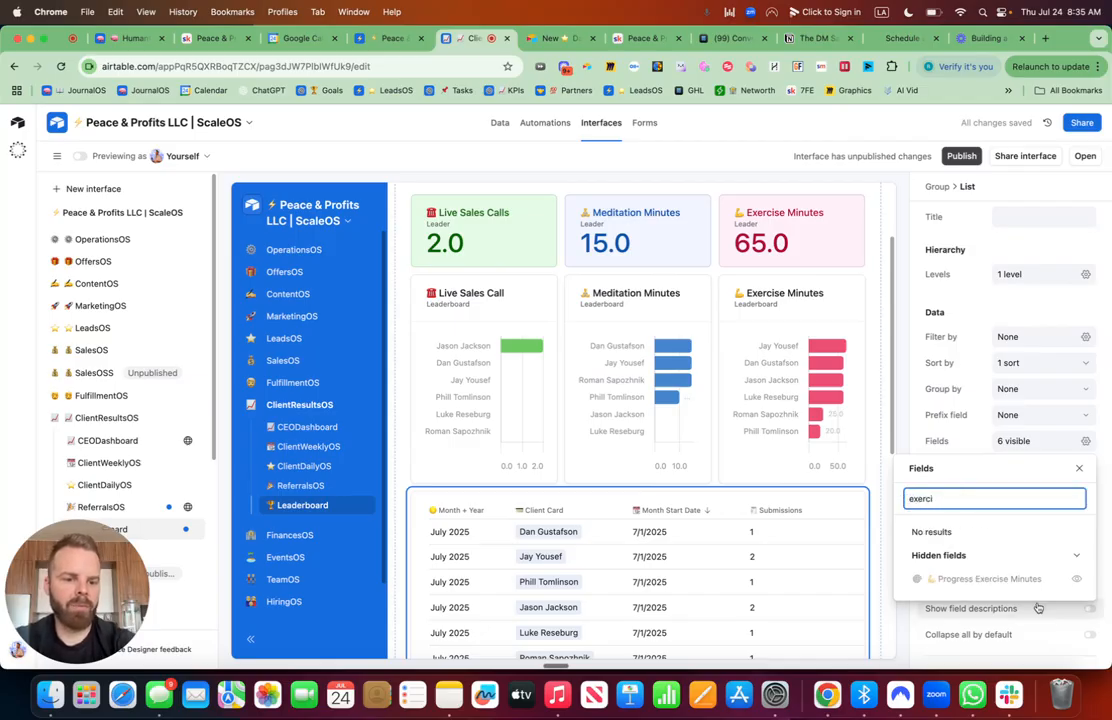
click(1076, 578)
drag(955, 497, 904, 500)
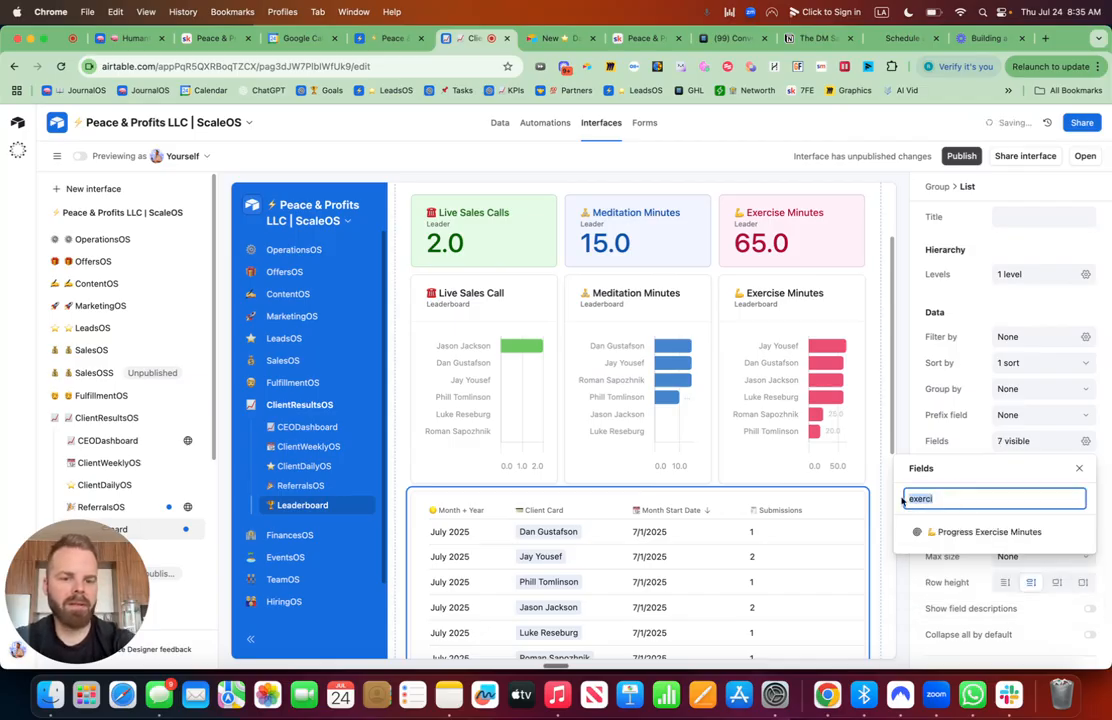
key(BackSpace)
scroll(929, 536, down, 2)
scroll(929, 536, up, 3)
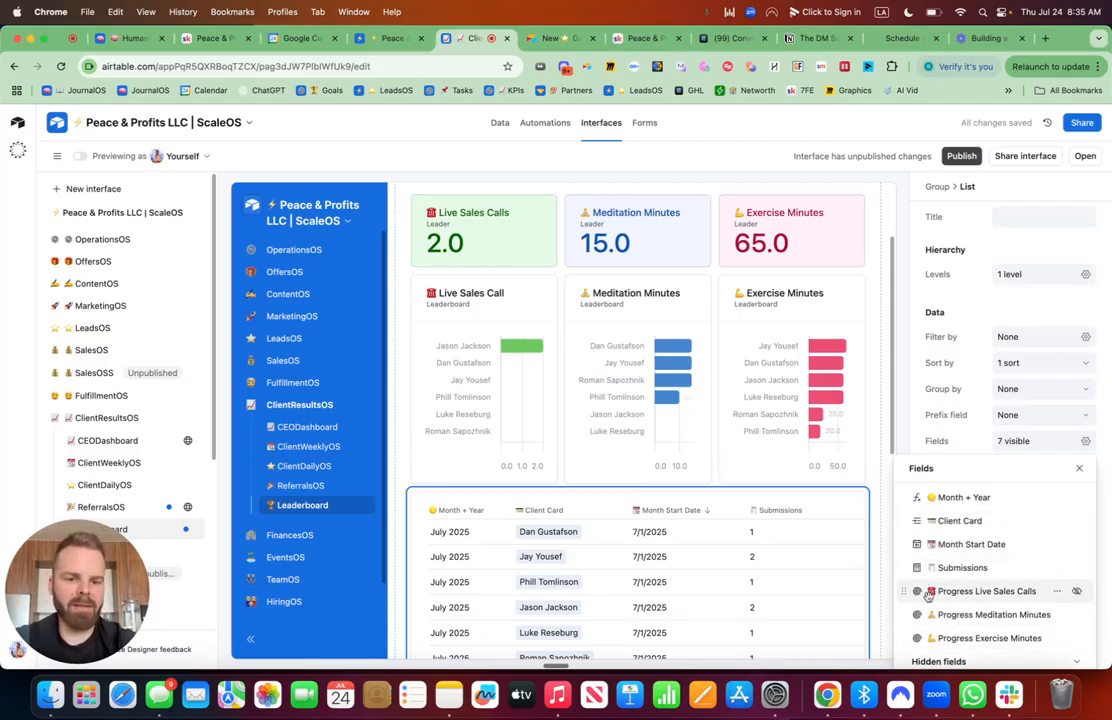
Narrow the list's Month Start Date and Submissions columns to make room for the progress fields
click(730, 516)
drag(737, 511, 727, 511)
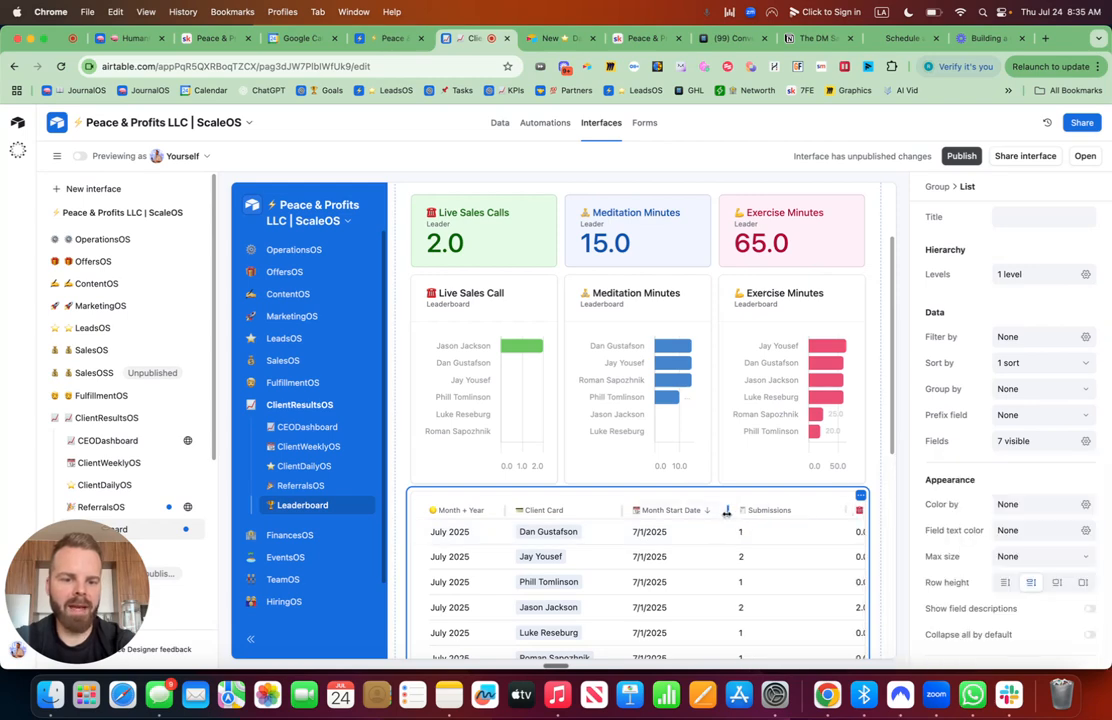
drag(847, 510, 821, 510)
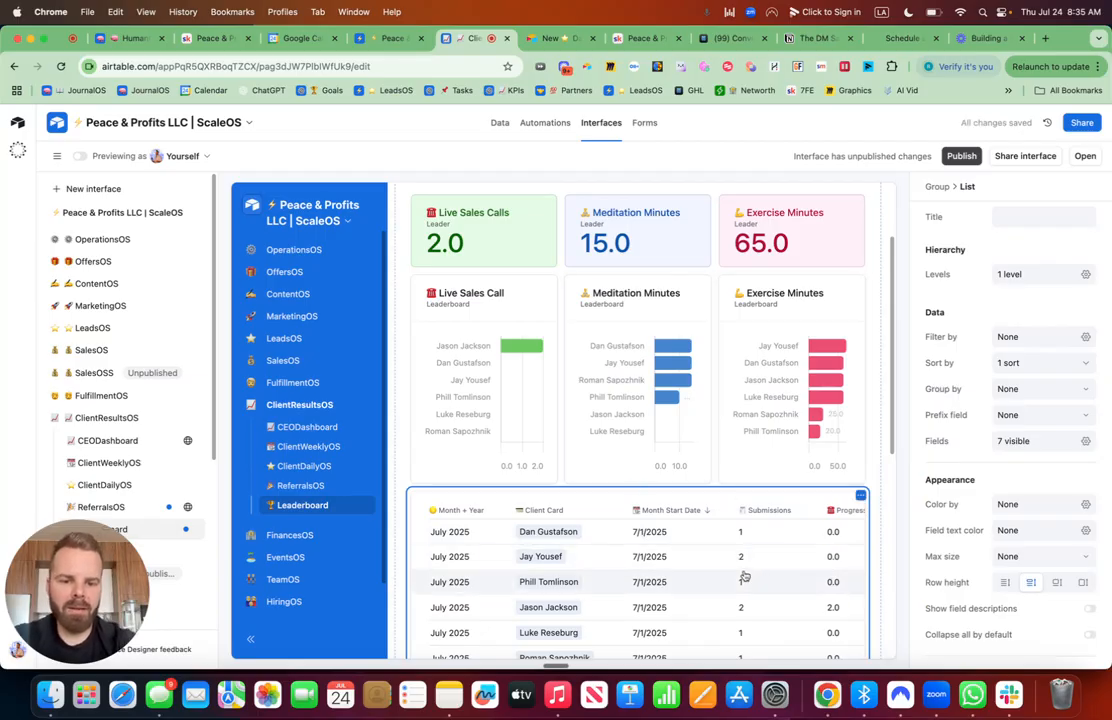
Add a second sort to the monthly list by Submissions in descending order (9 → 1), after Month Start Date
scroll(740, 576, right, 5)
scroll(744, 576, right, 5)
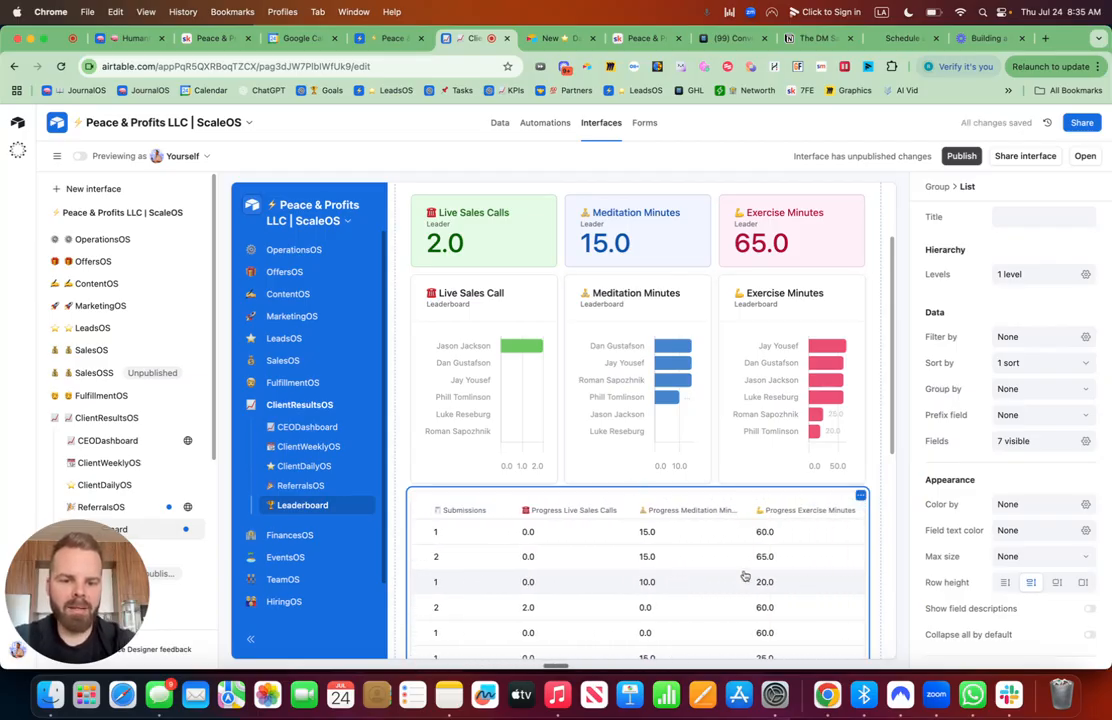
scroll(744, 576, left, 10)
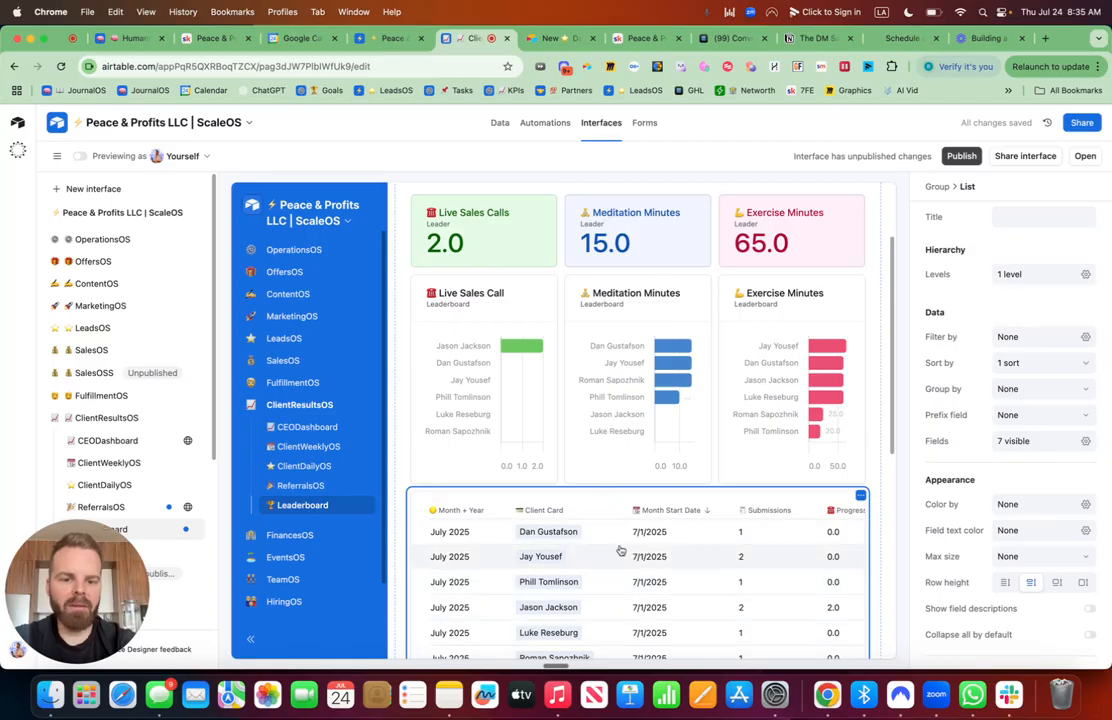
click(1086, 363)
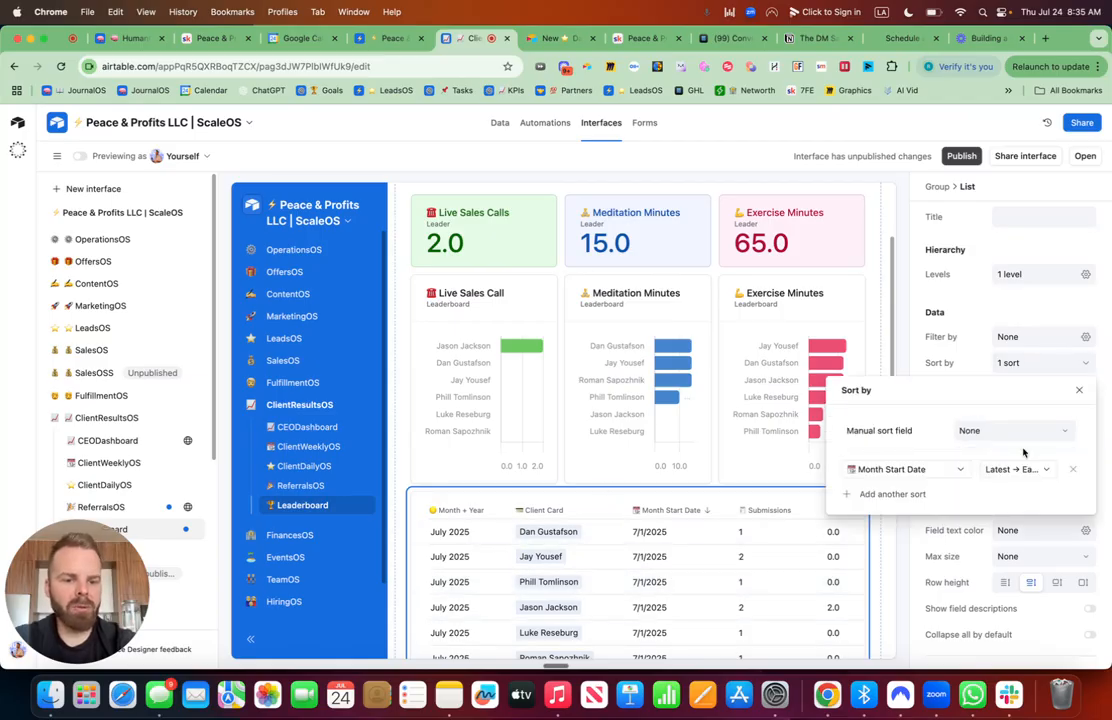
click(893, 494)
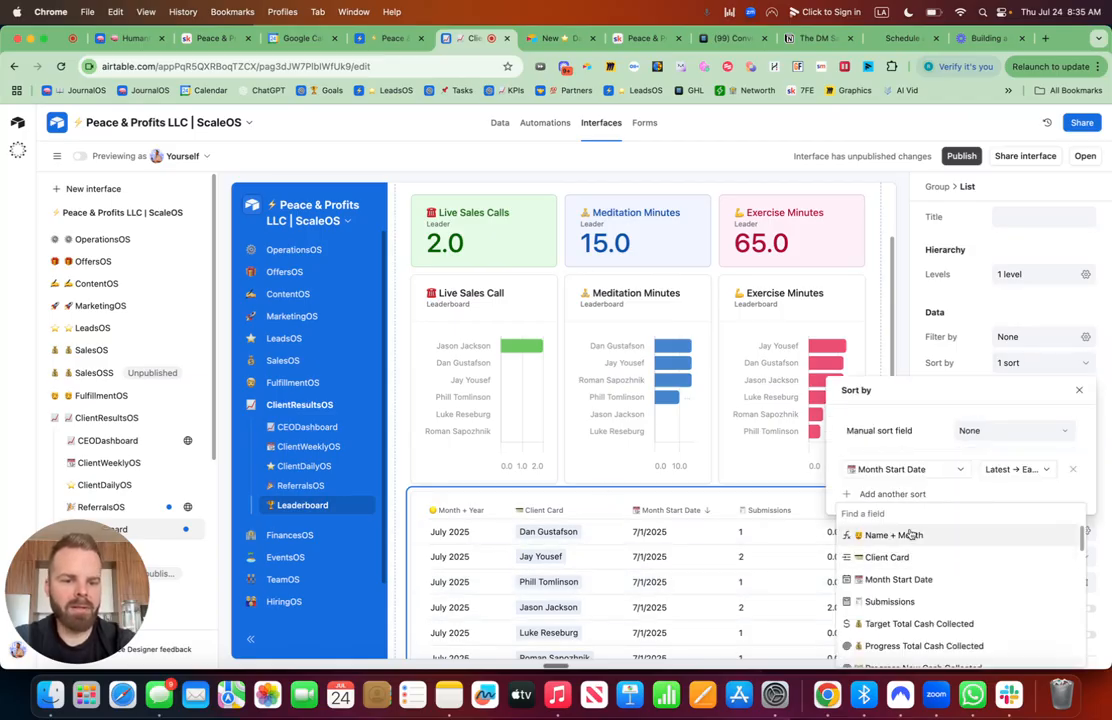
text(subm)
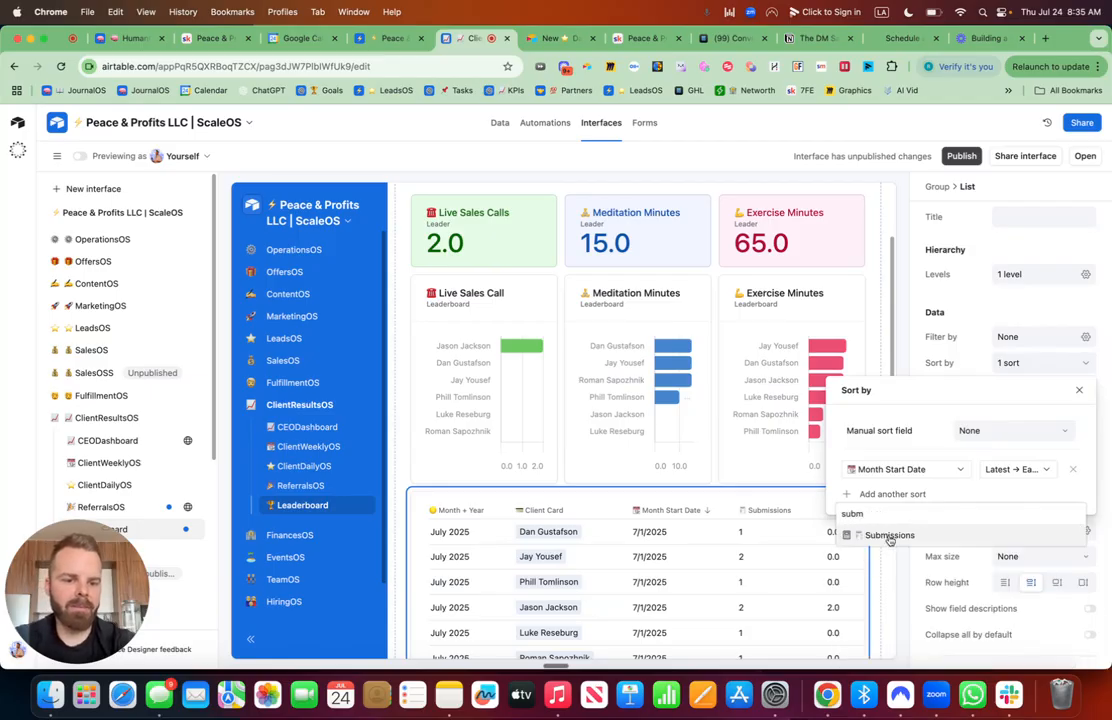
click(889, 537)
click(1012, 493)
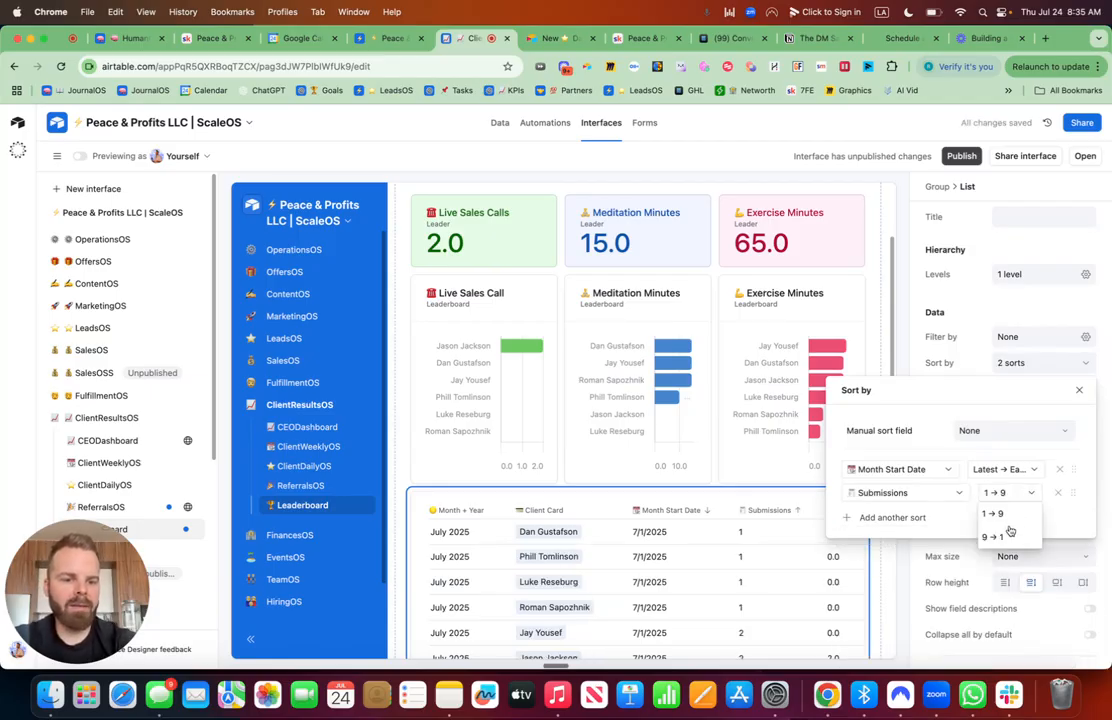
click(995, 537)
Duplicate the Exercise Minutes leaderboard chart
click(859, 285)
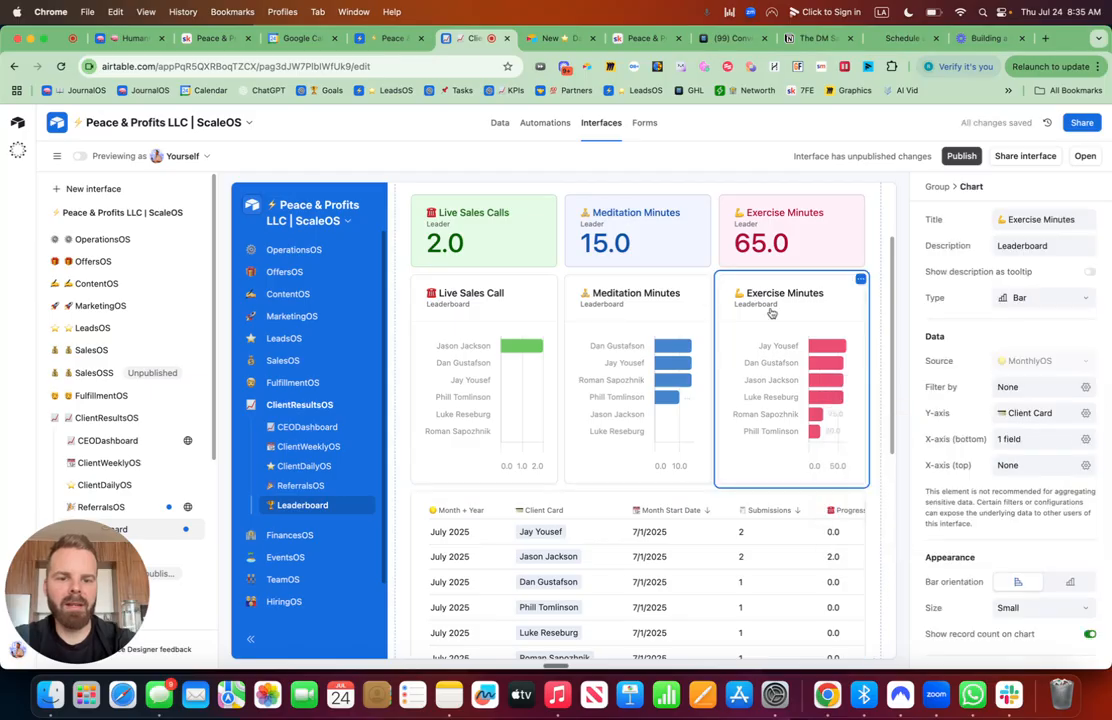
click(860, 280)
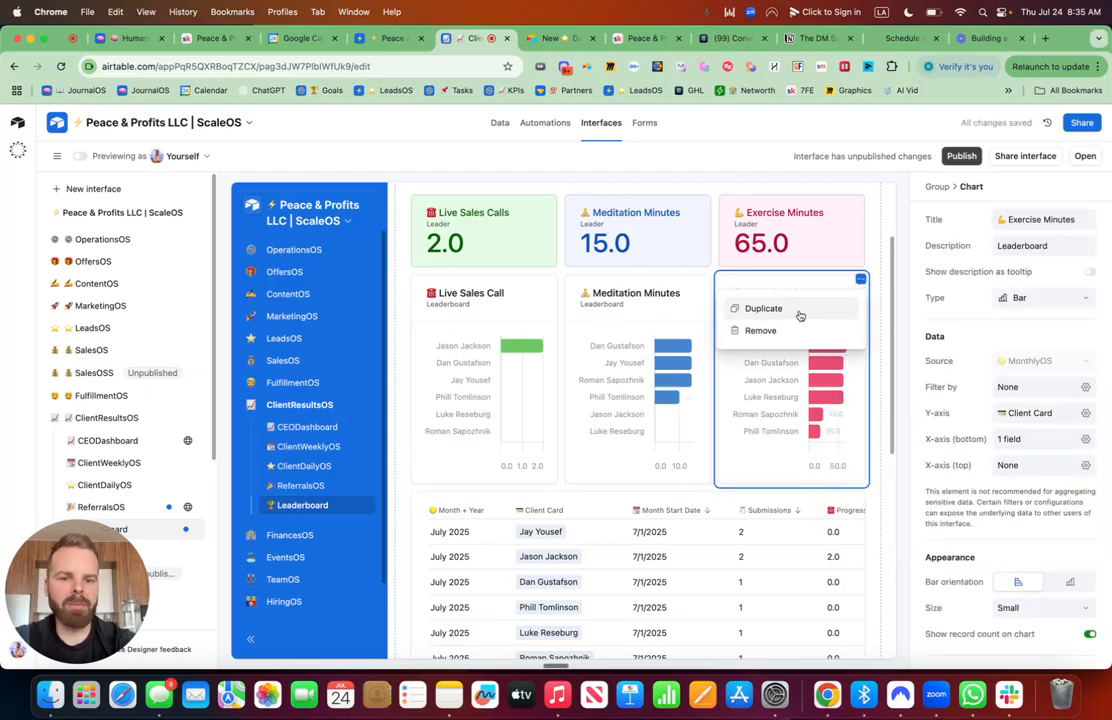
click(763, 308)
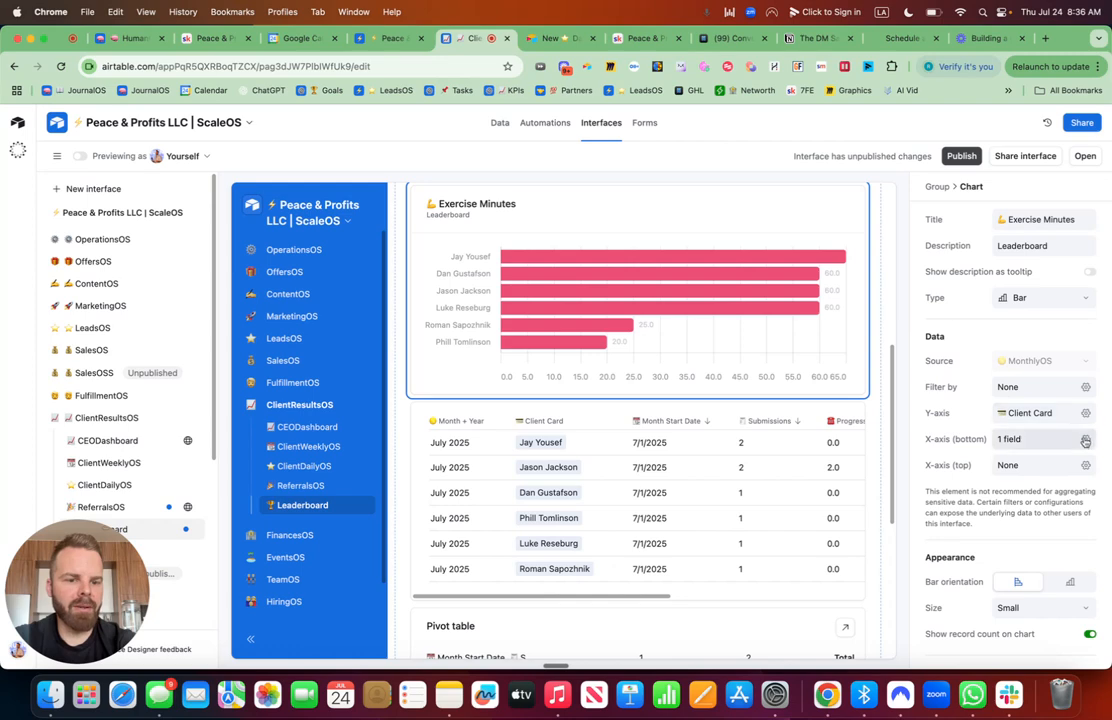
Plot the Submissions field instead of exercise minutes in the full-width duplicate chart and switch its bars to vertical orientation
click(1086, 439)
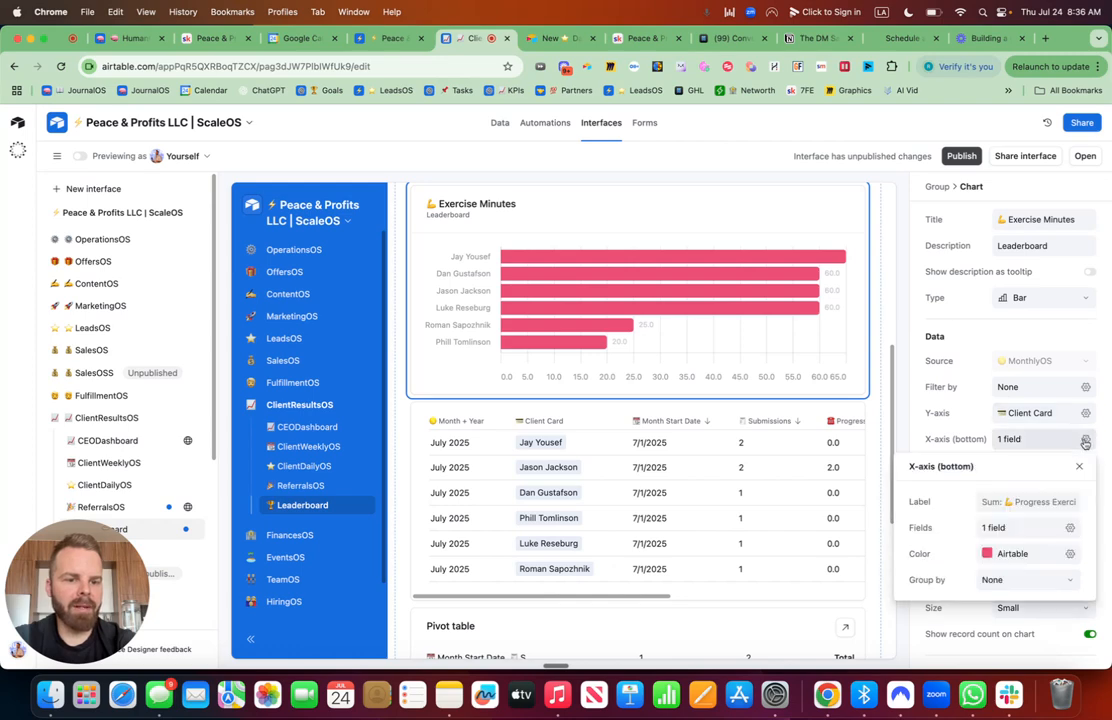
click(1071, 528)
click(895, 593)
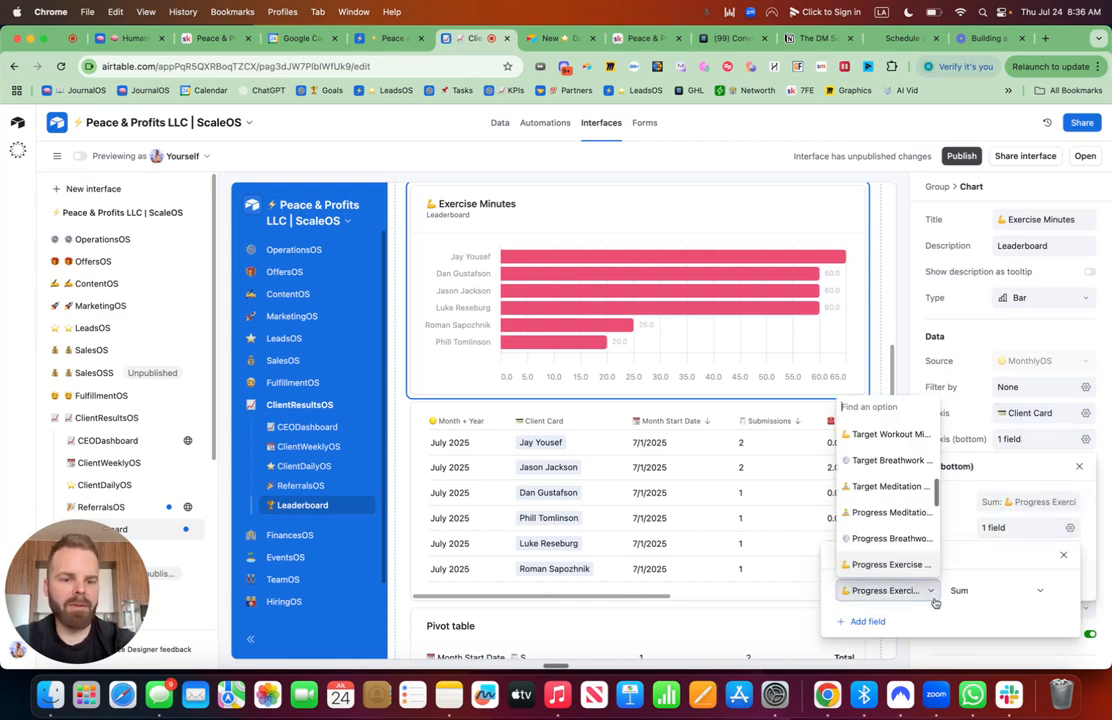
text(su)
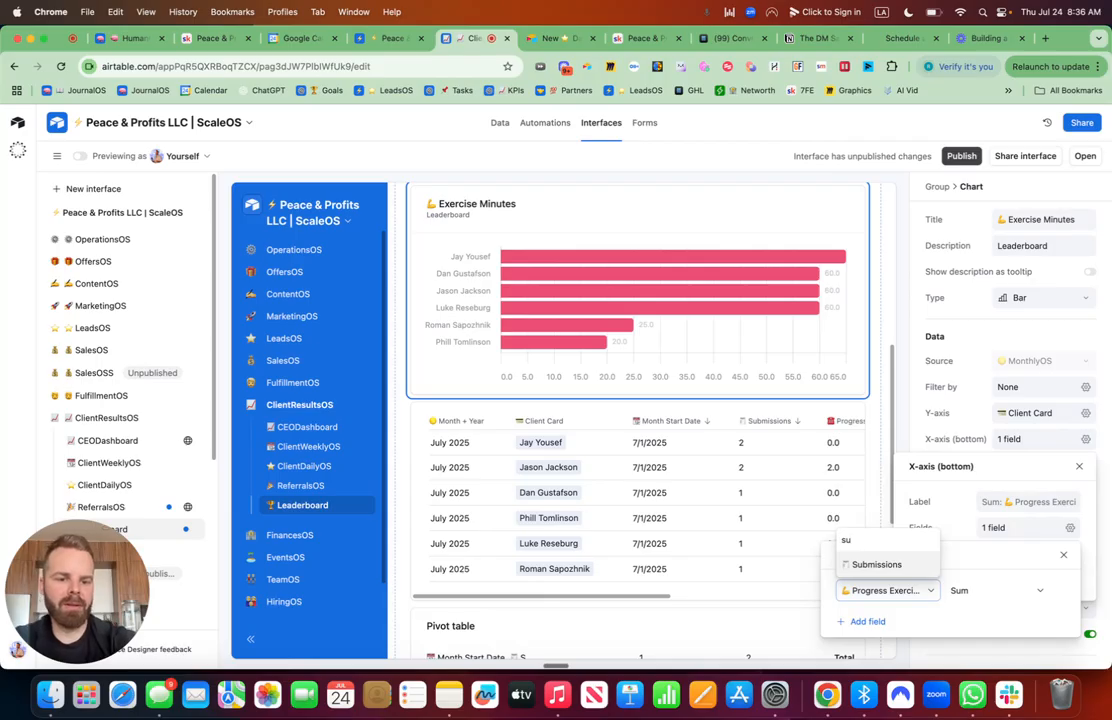
click(888, 565)
click(1072, 529)
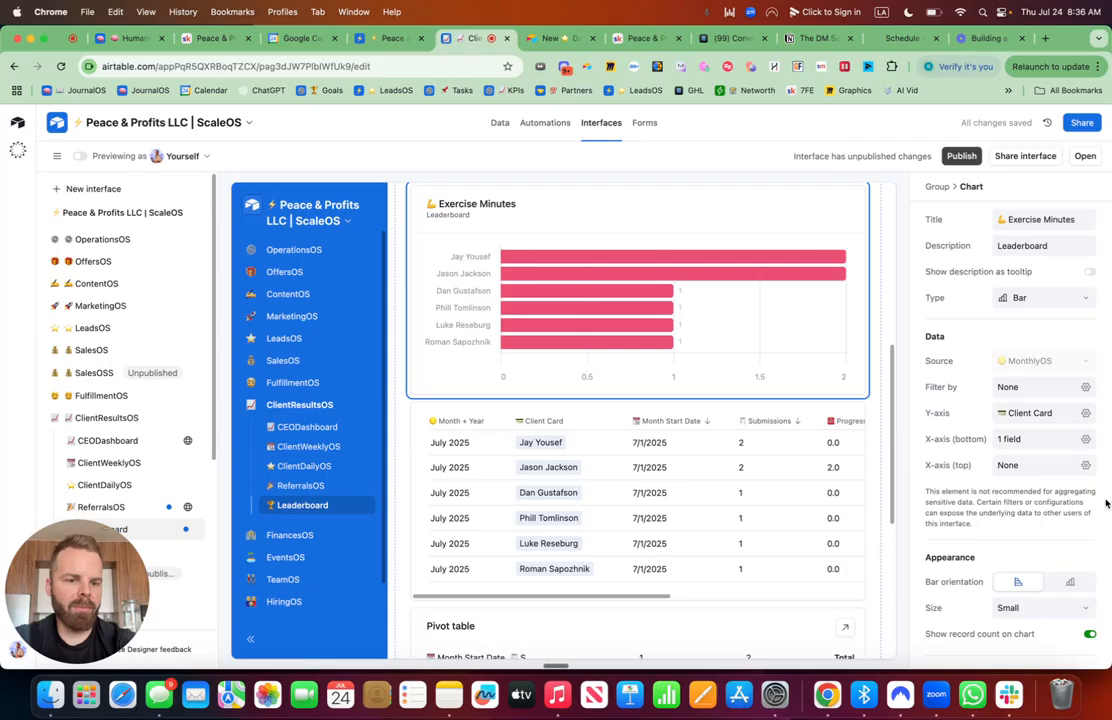
click(1070, 581)
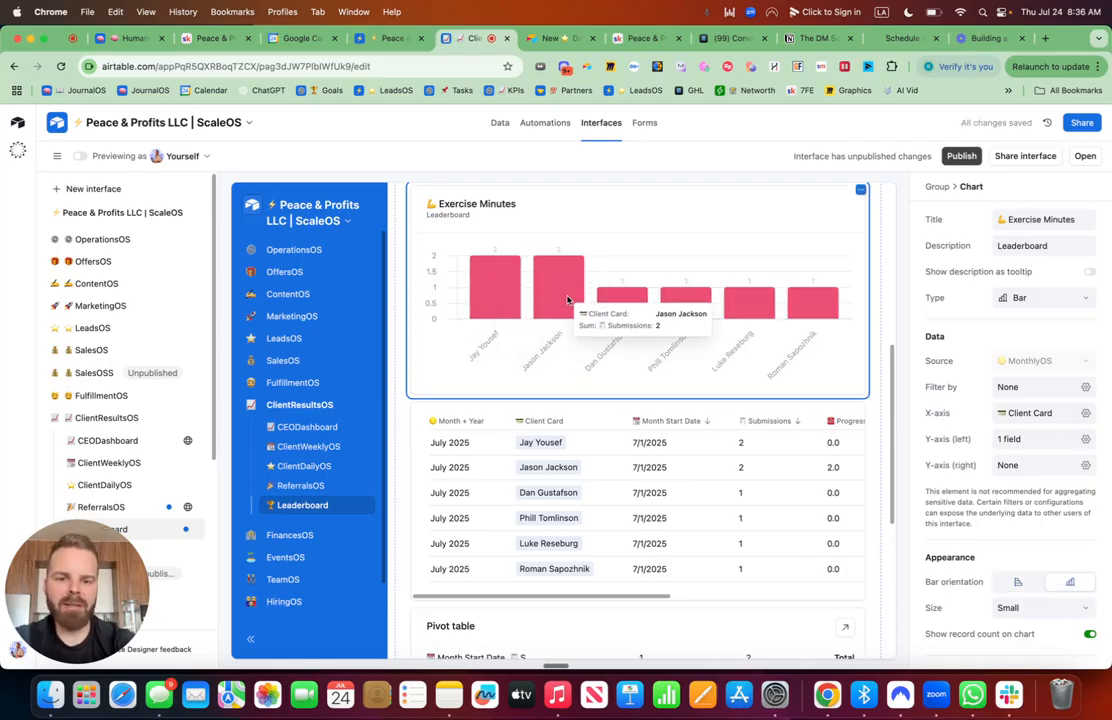
Review the Leaderboard page from top to bottom and publish the ClientResultsOS interface
scroll(563, 299, up, 10)
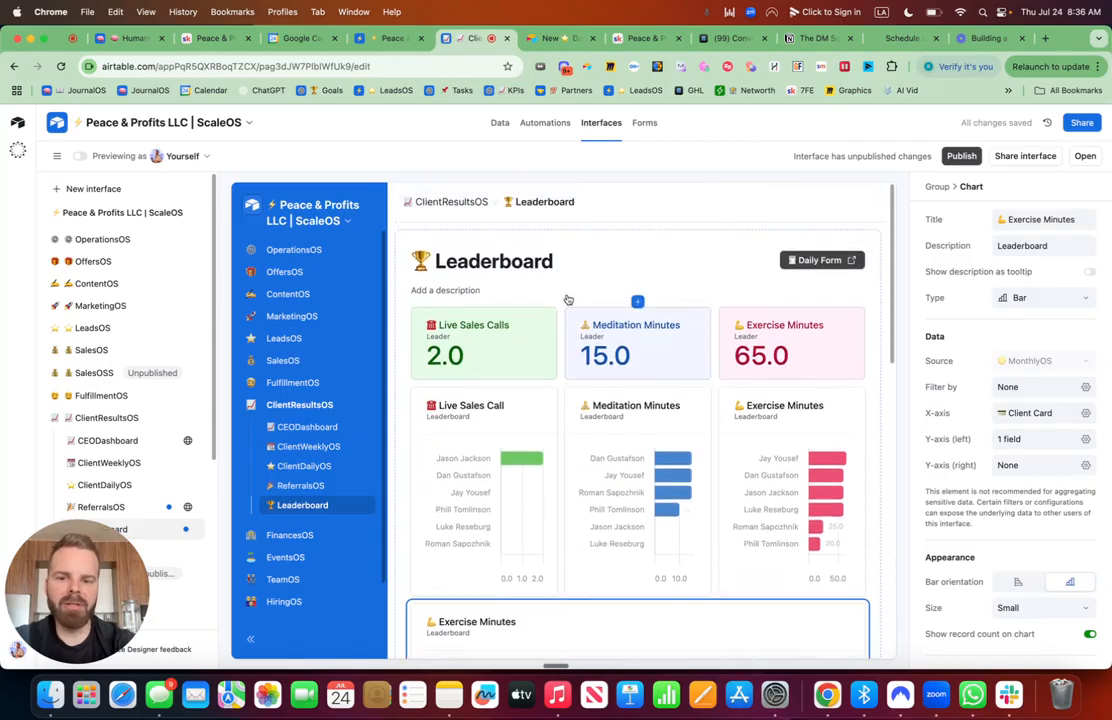
scroll(605, 380, down, 1)
scroll(611, 395, up, 1)
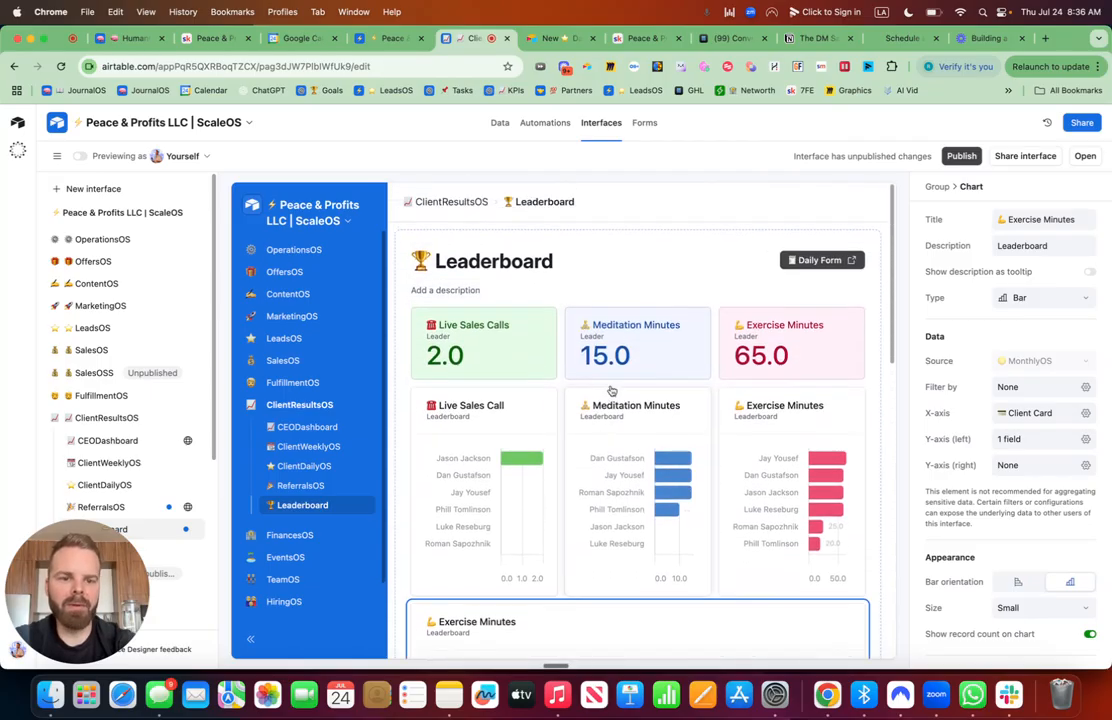
scroll(757, 454, down, 5)
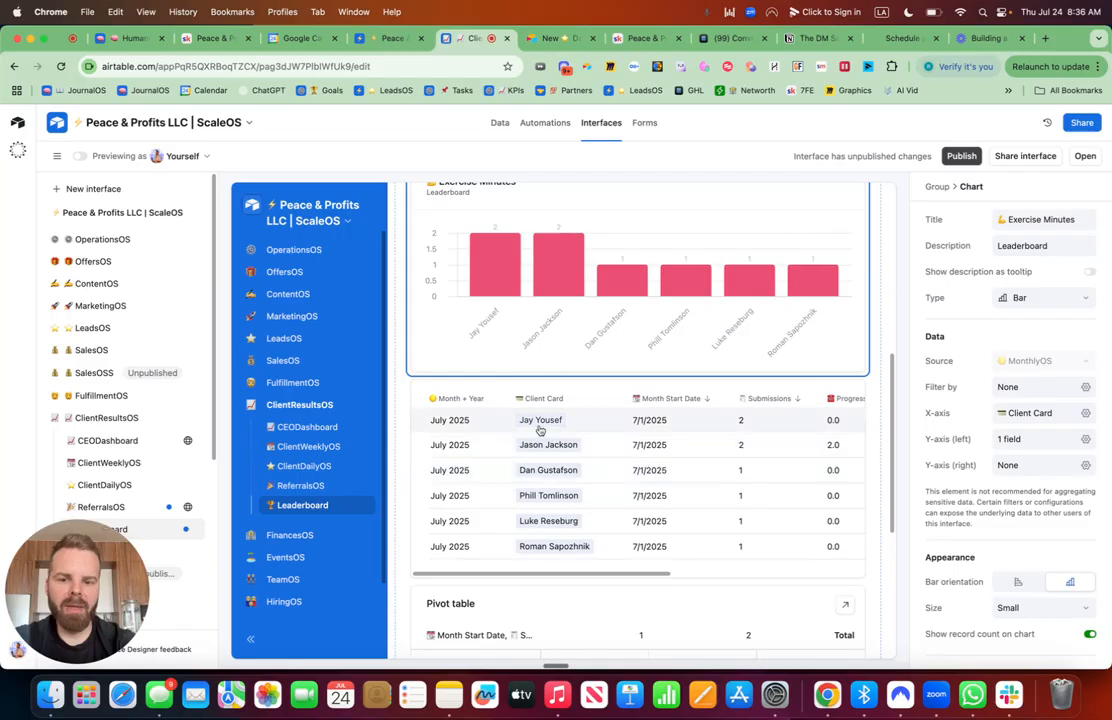
scroll(780, 350, up, 5)
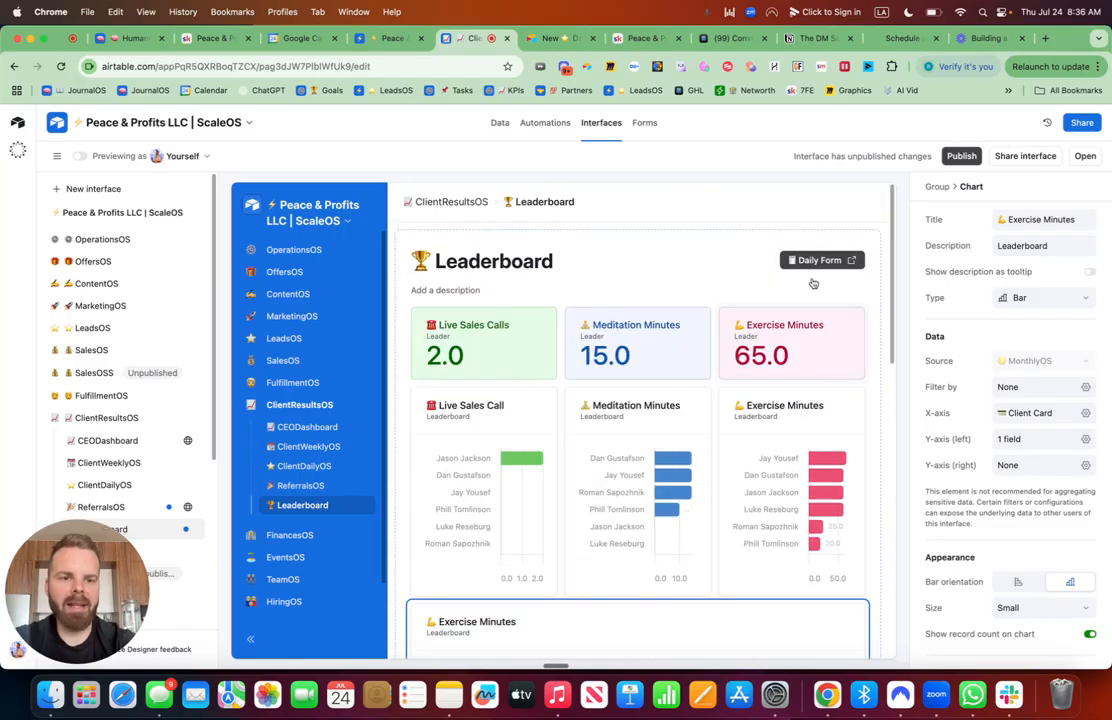
click(962, 156)
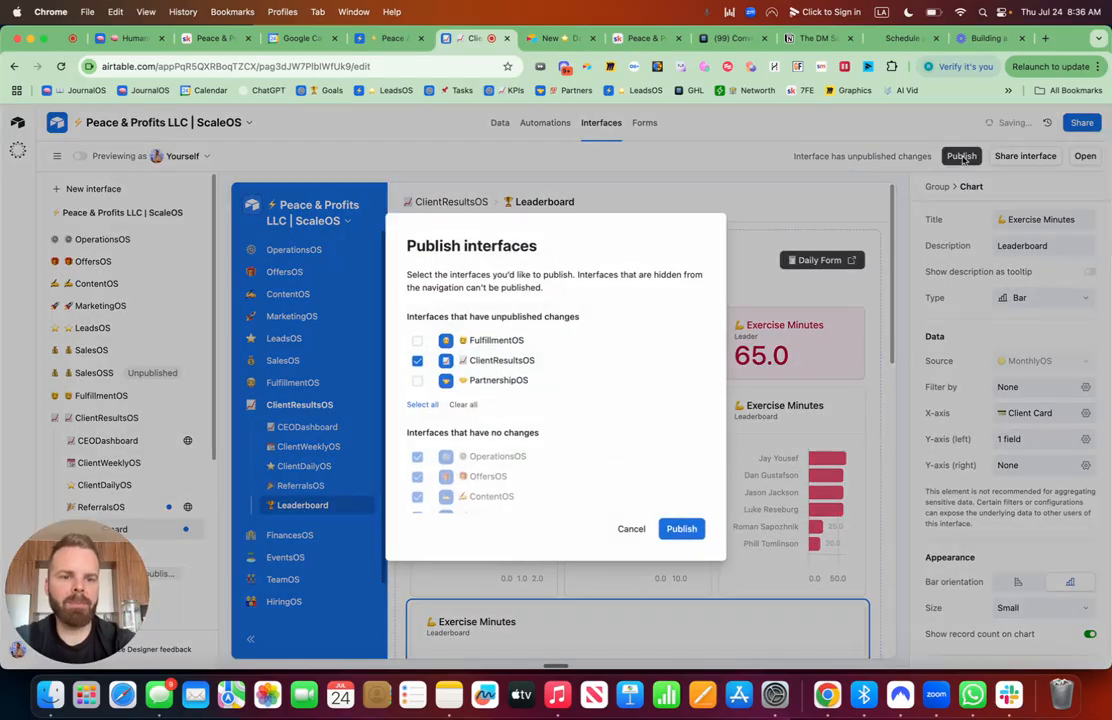
click(679, 526)
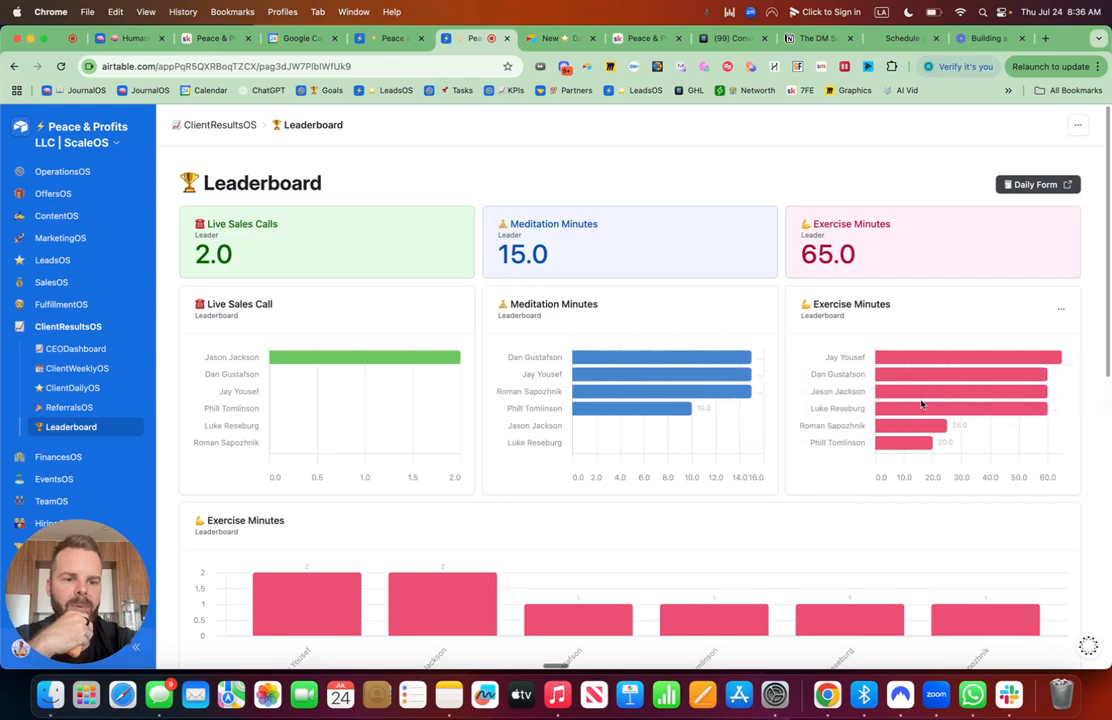
Check the charts and list on the published Leaderboard page, and reopen it for page editing
scroll(658, 293, down, 5)
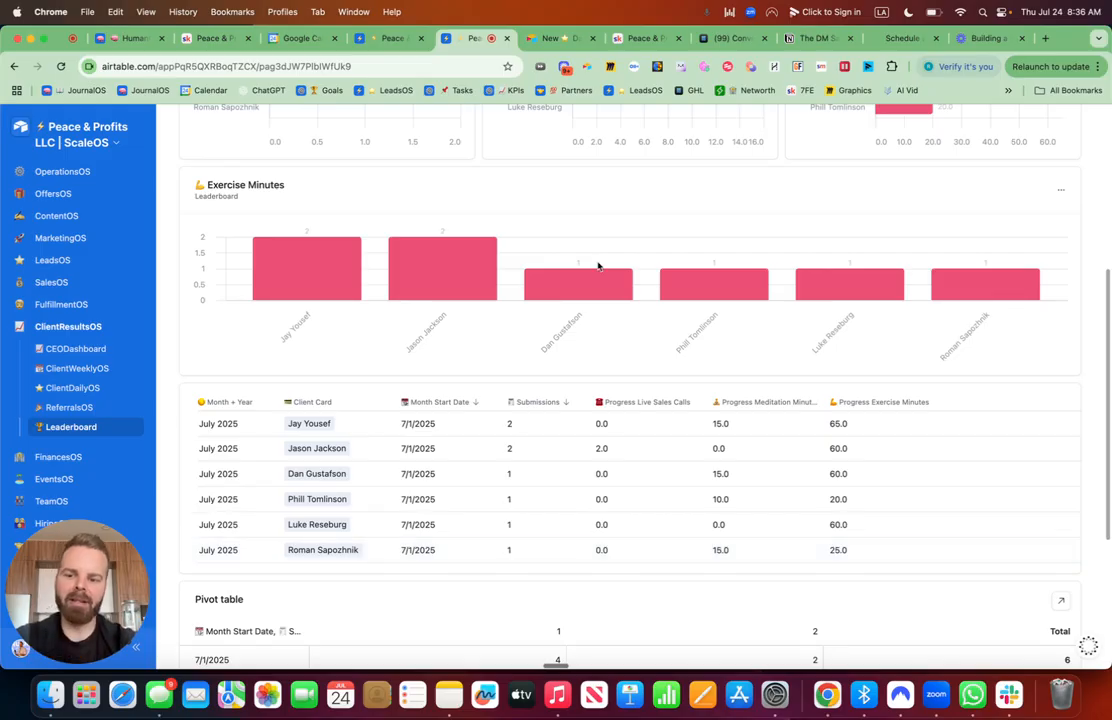
click(110, 144)
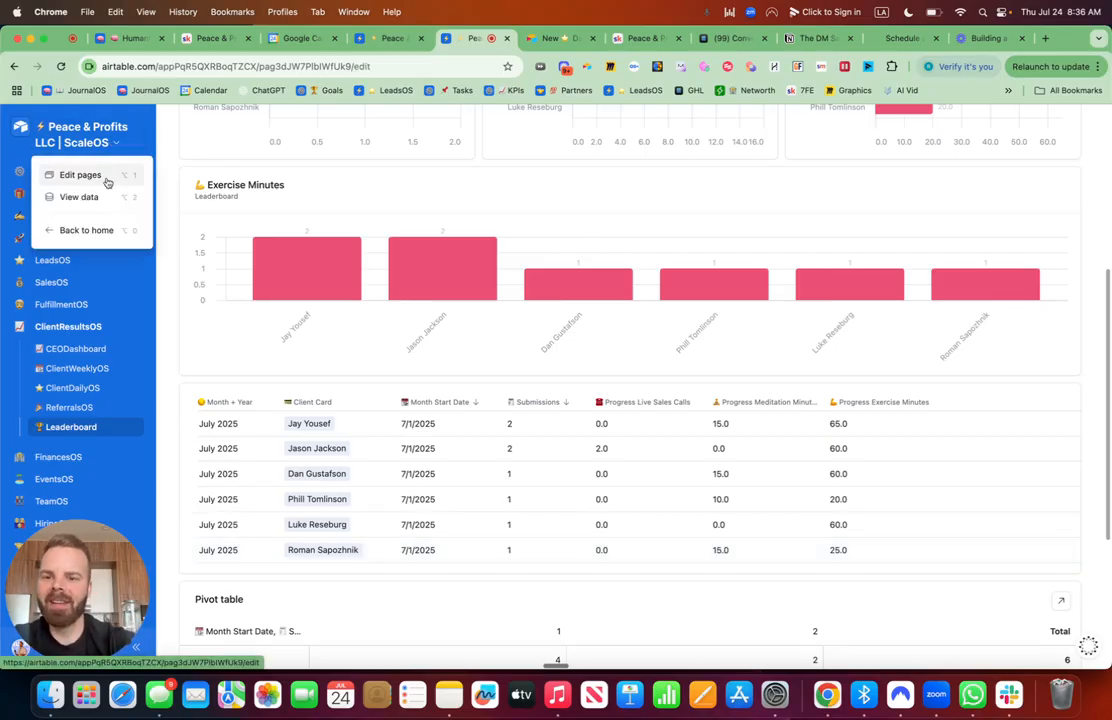
click(108, 178)
Retitle the full-width vertical bar chart as "🧾 Submissions"
scroll(632, 453, down, 3)
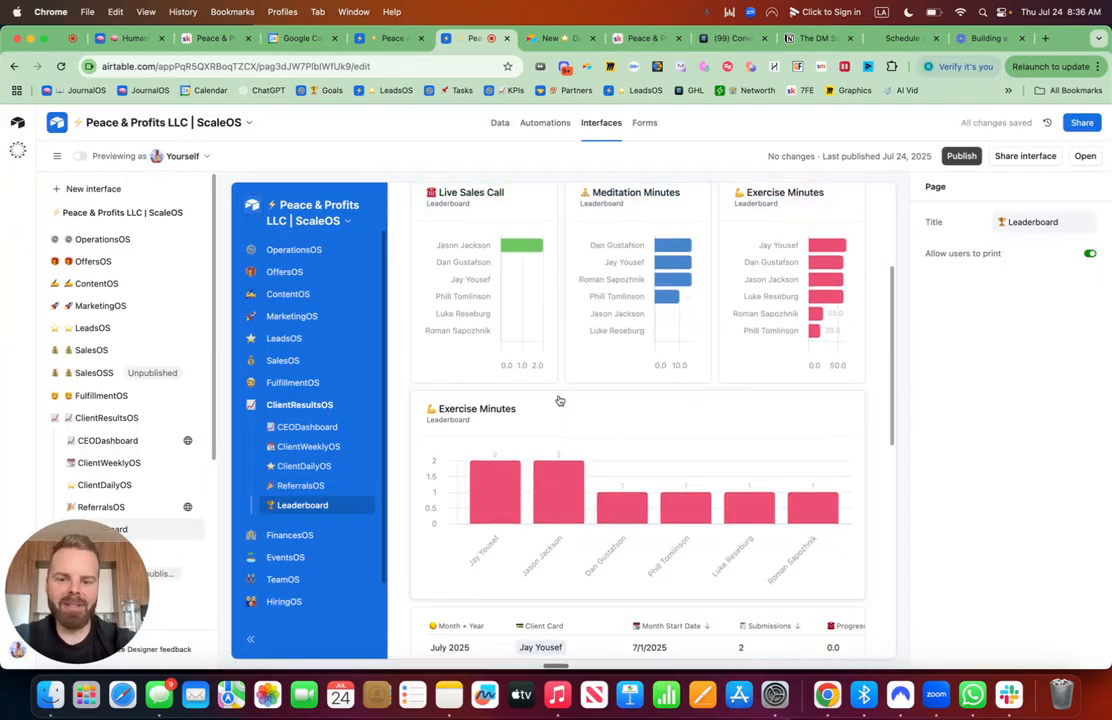
click(559, 401)
click(1074, 219)
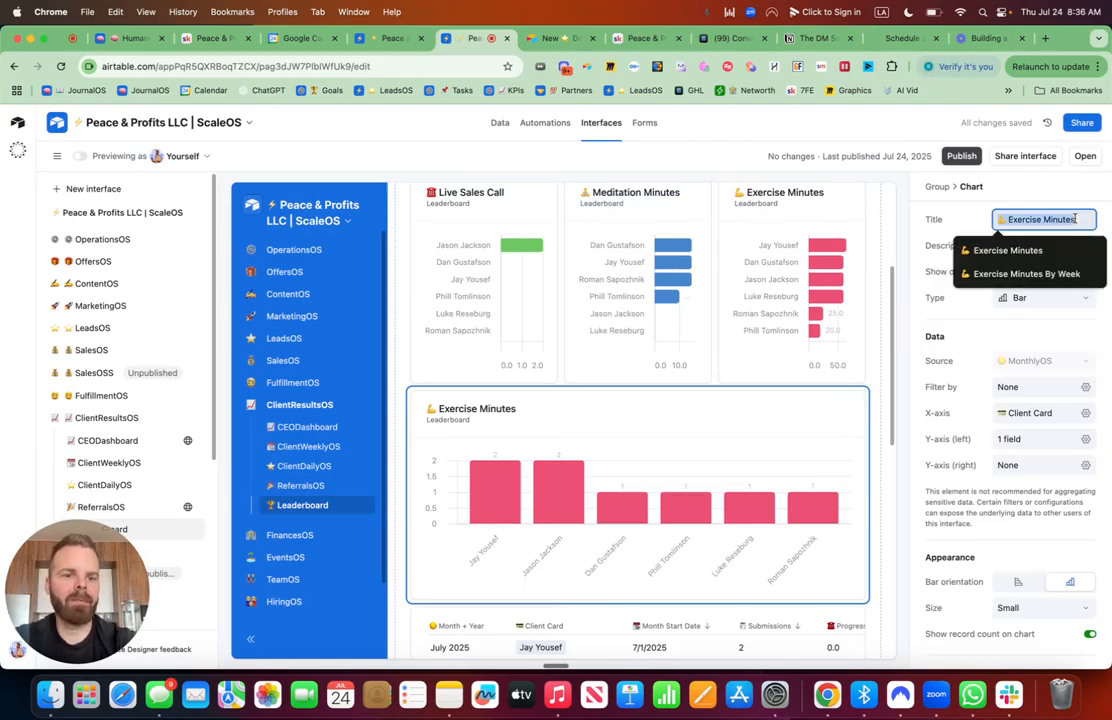
key(ctrl+super+space)
text(rece)
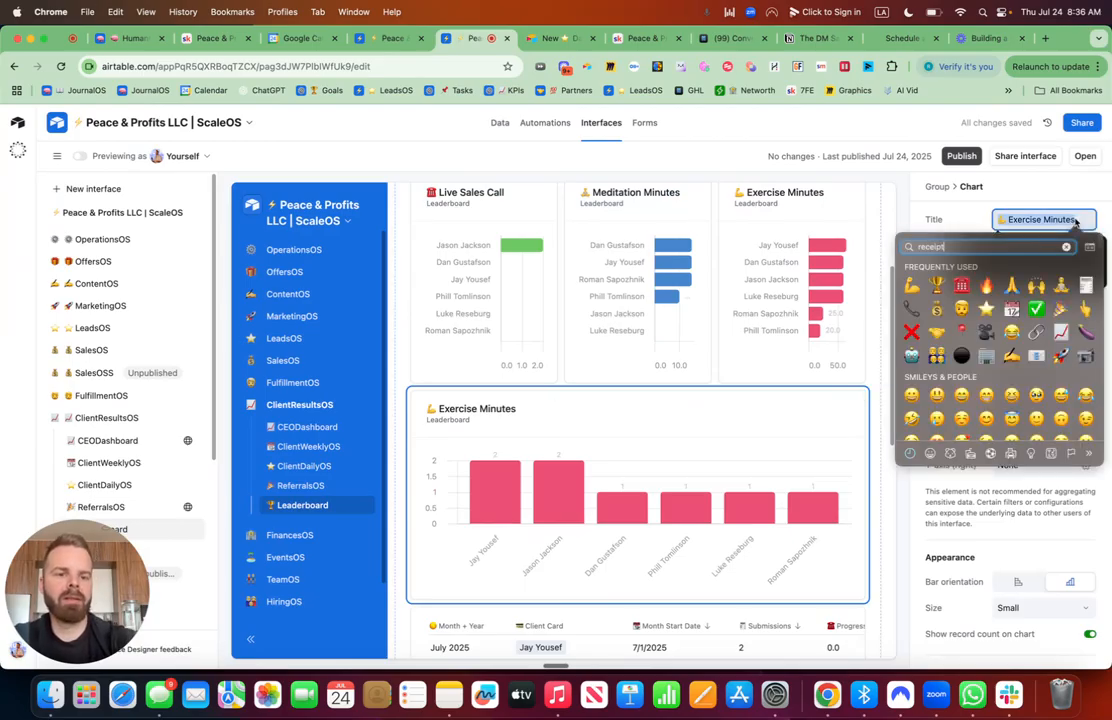
key(Escape)
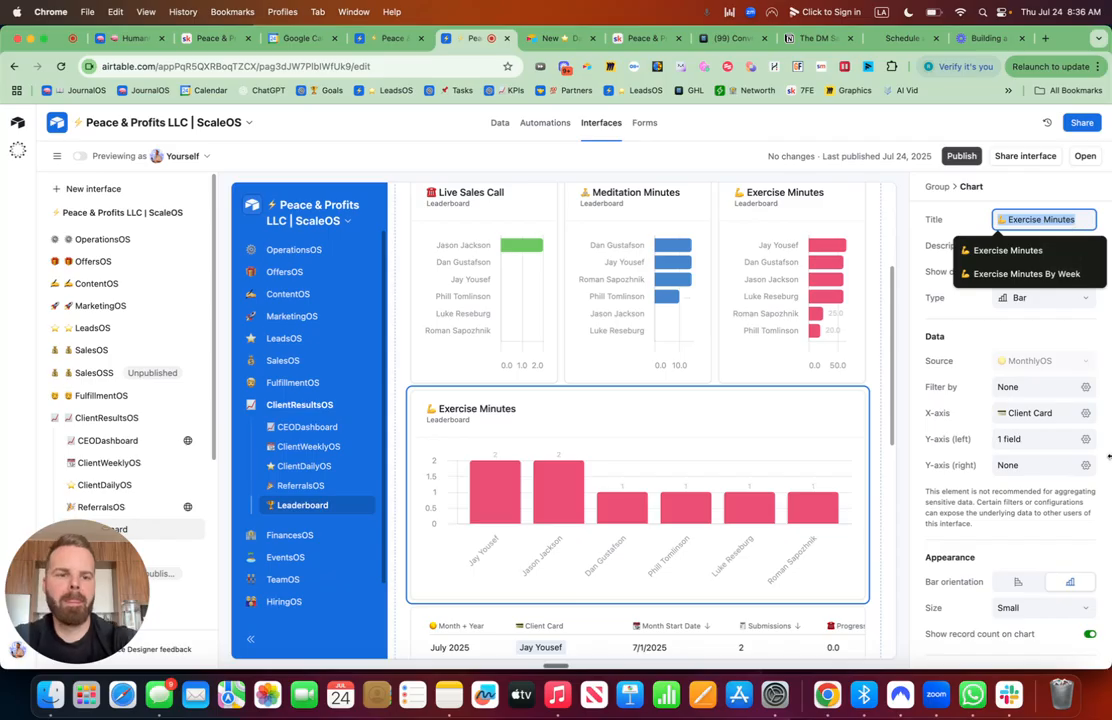
text(🧾 Submissions)
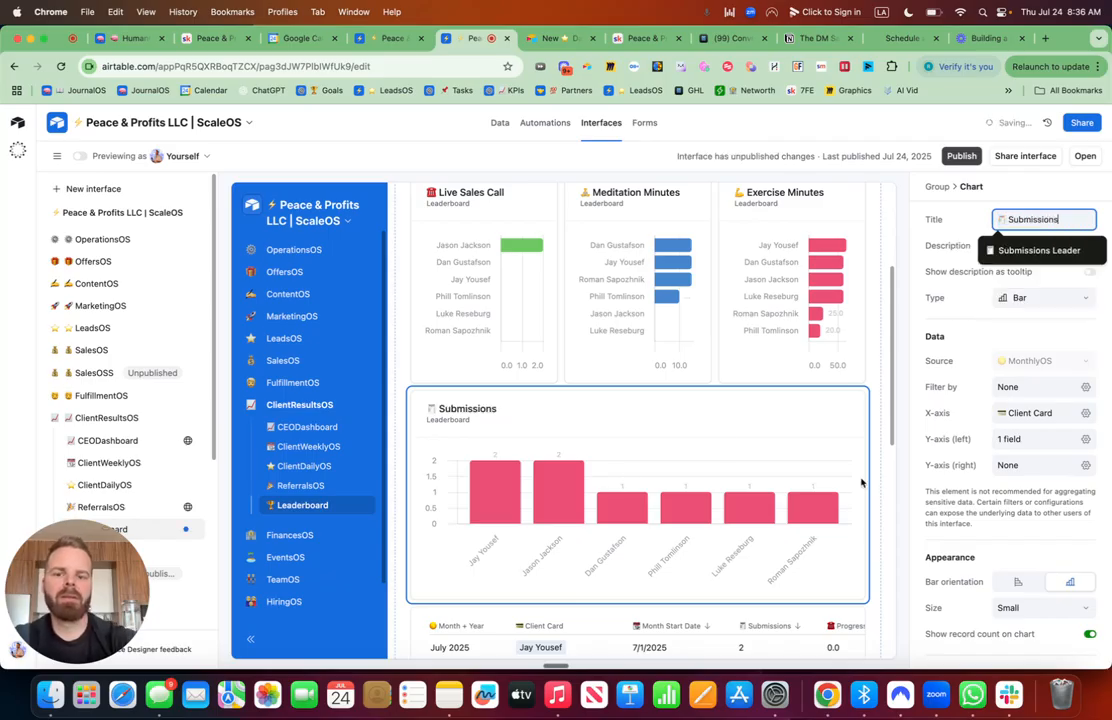
Set the Leaderboard group's user filter elements to dropdowns, with a Client Card dropdown
scroll(861, 483, up, 5)
click(675, 289)
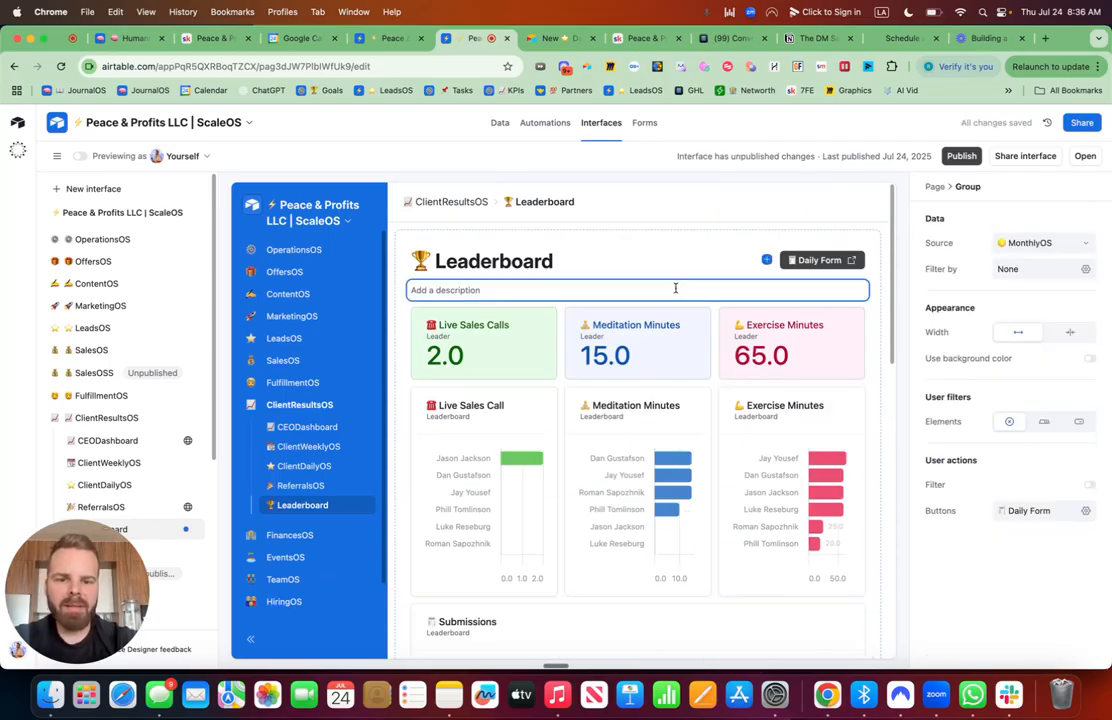
click(1085, 421)
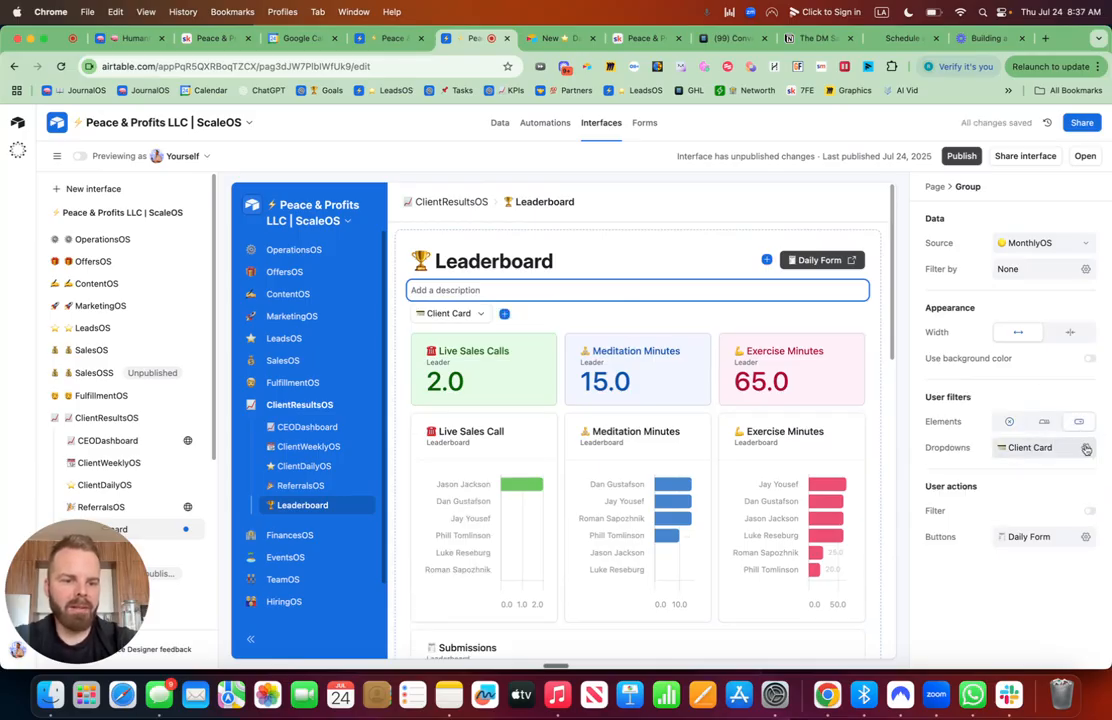
click(1086, 449)
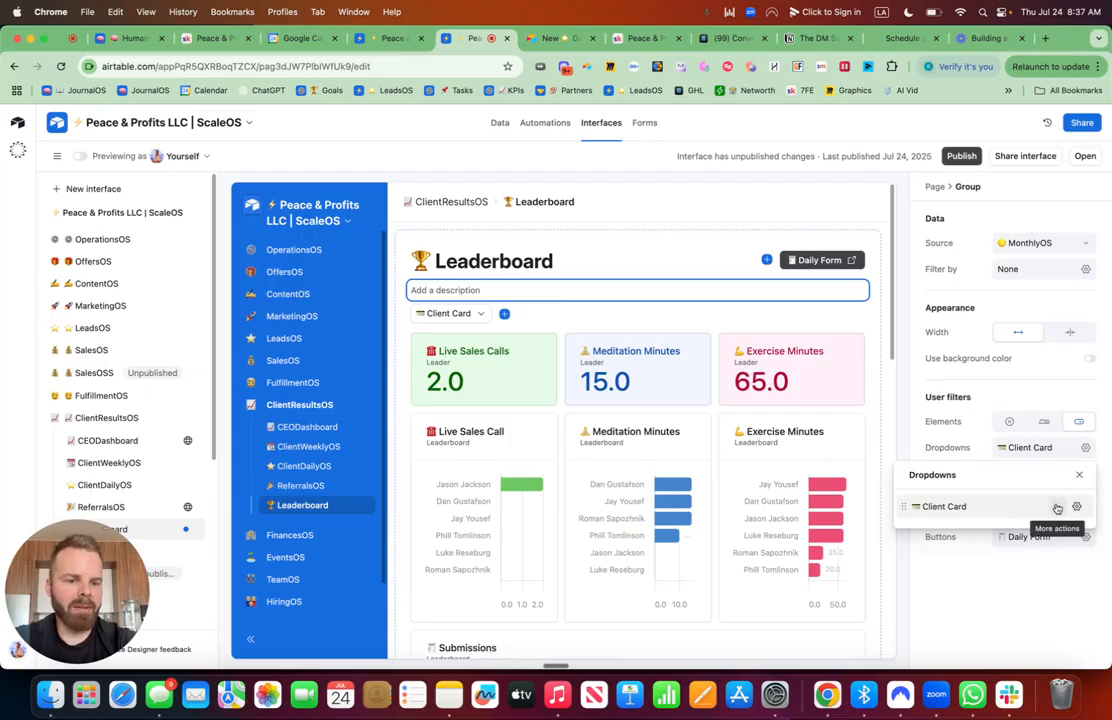
click(1107, 450)
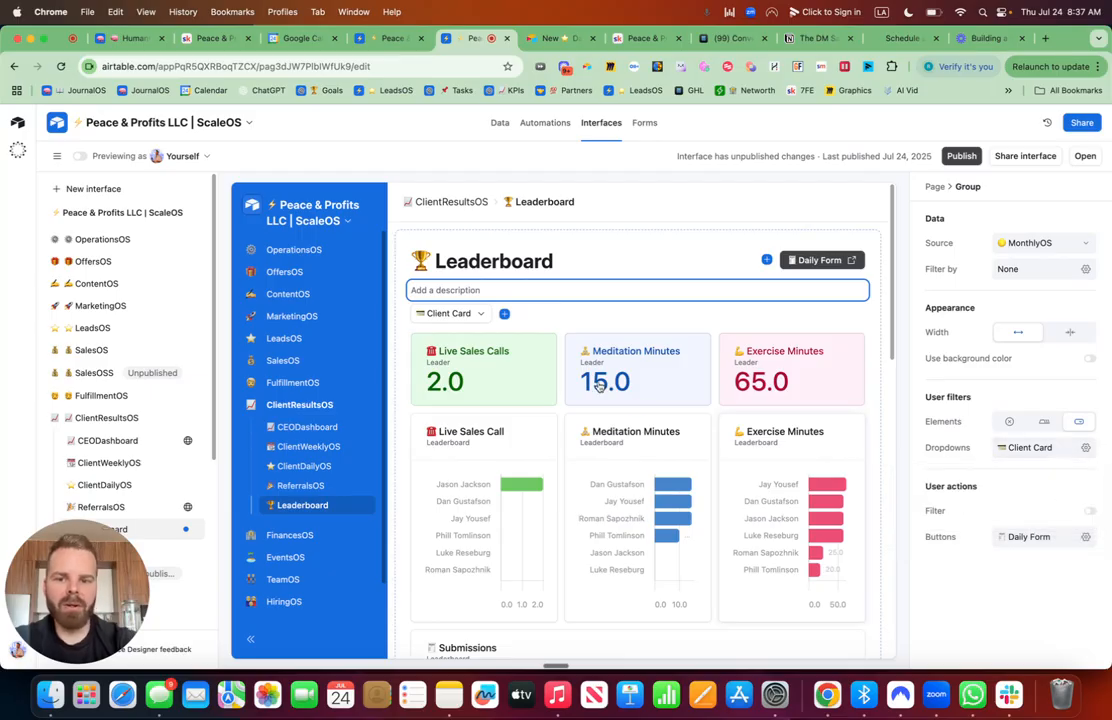
Add a Month Start Date dropdown filter to the Leaderboard group and turn on its background color
click(504, 314)
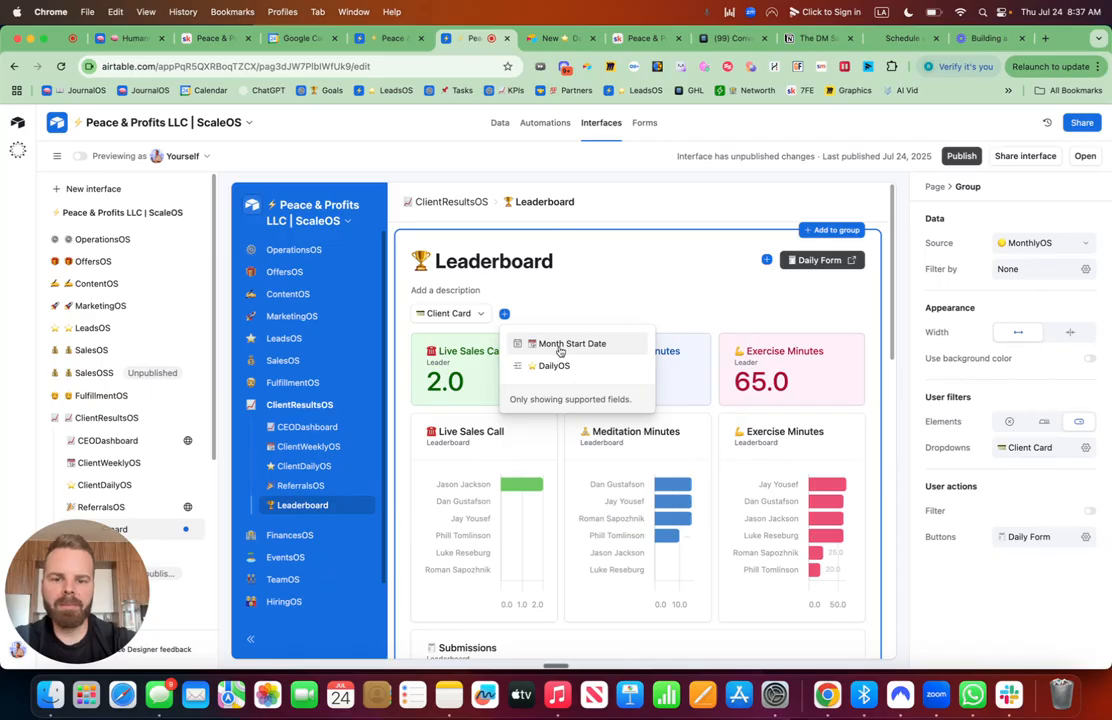
click(559, 348)
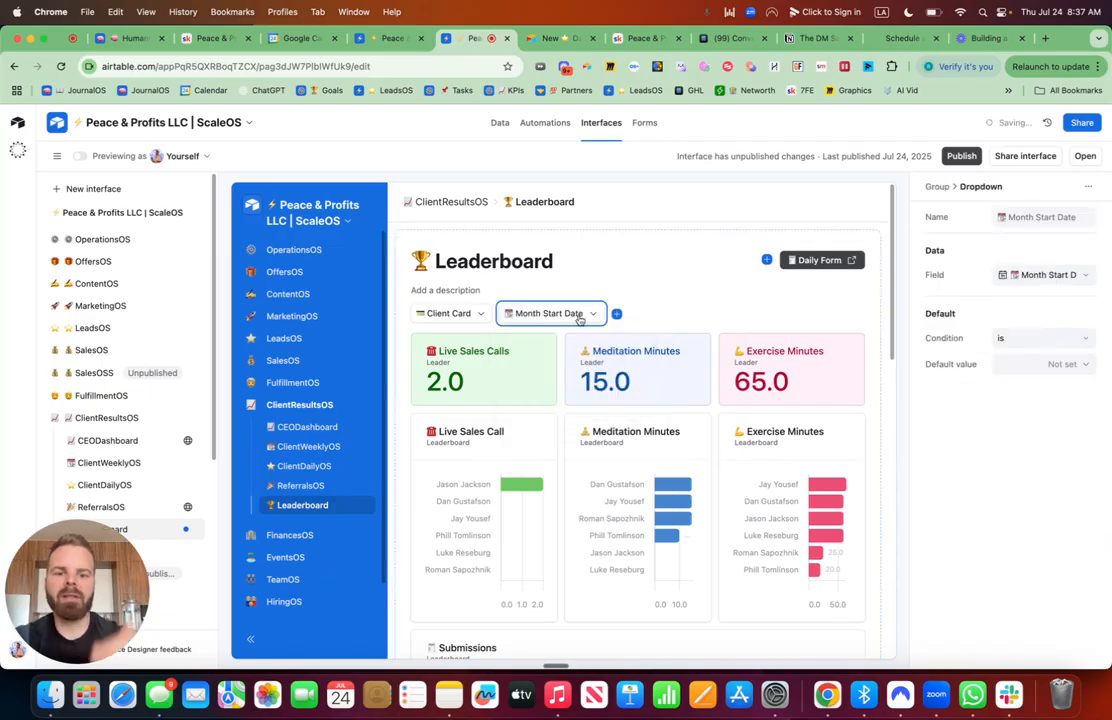
click(884, 300)
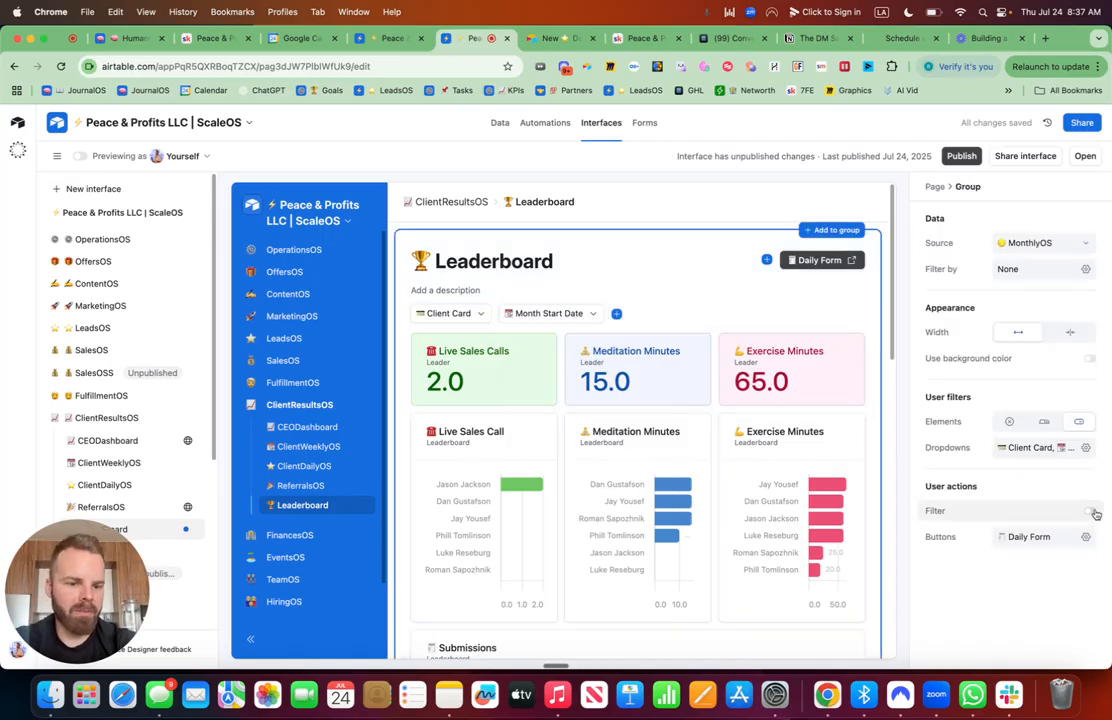
click(1088, 360)
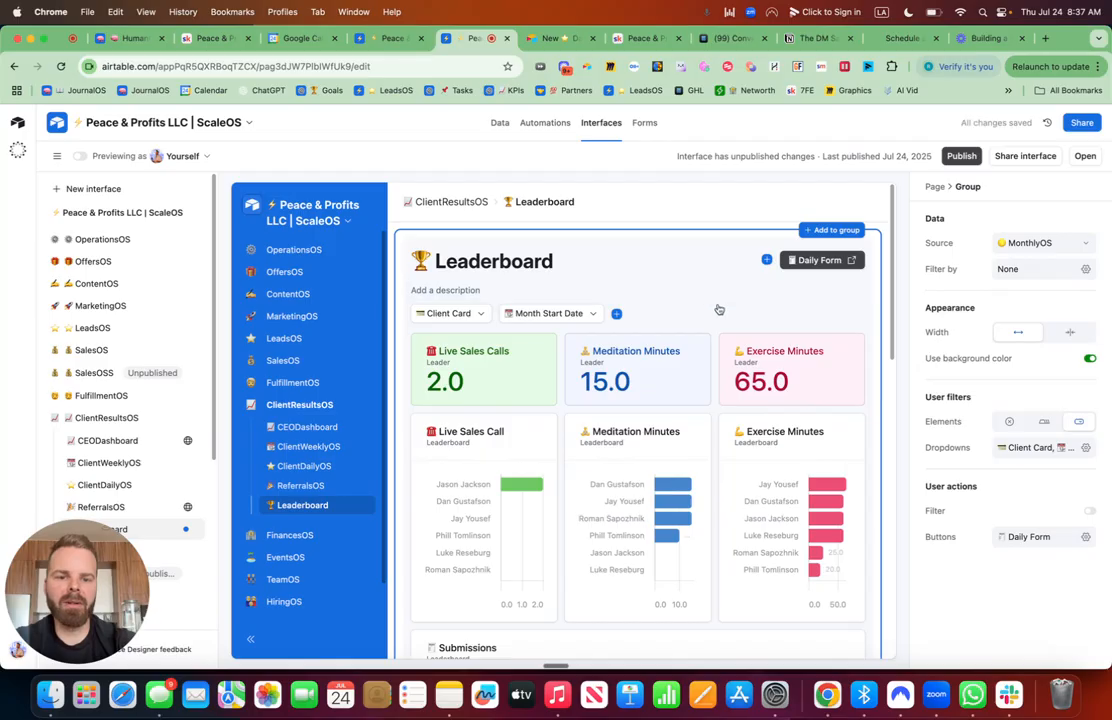
Delete the pivot table below the monthly list on the Leaderboard page
scroll(640, 300, down, 10)
click(858, 430)
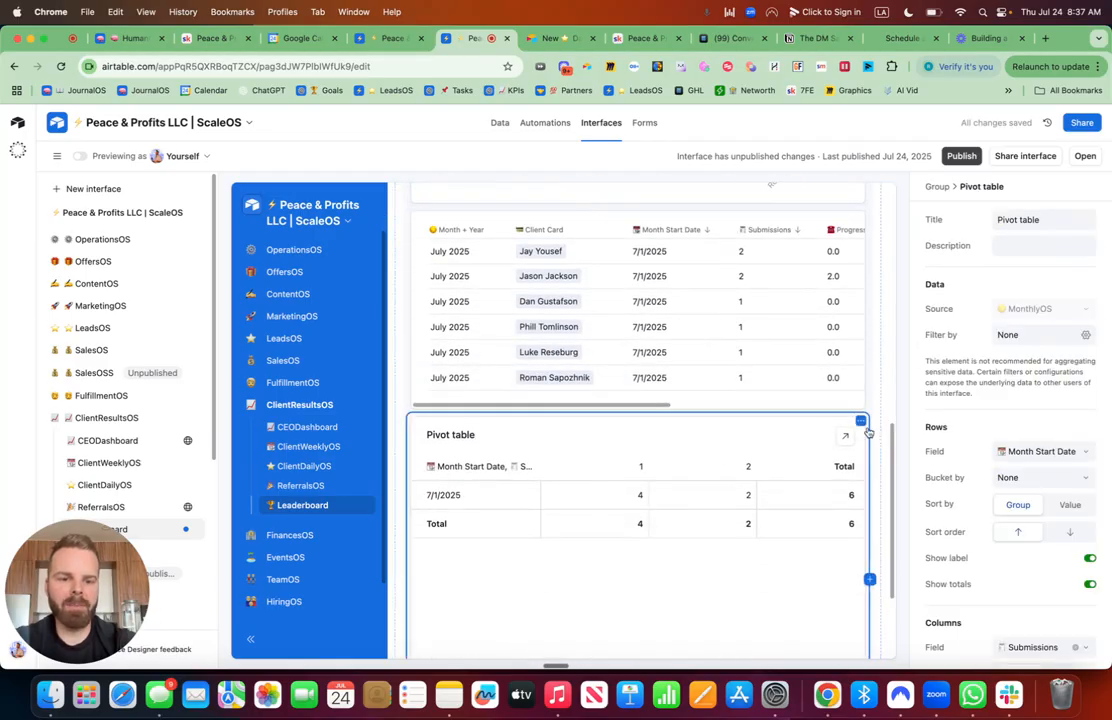
click(860, 421)
click(792, 474)
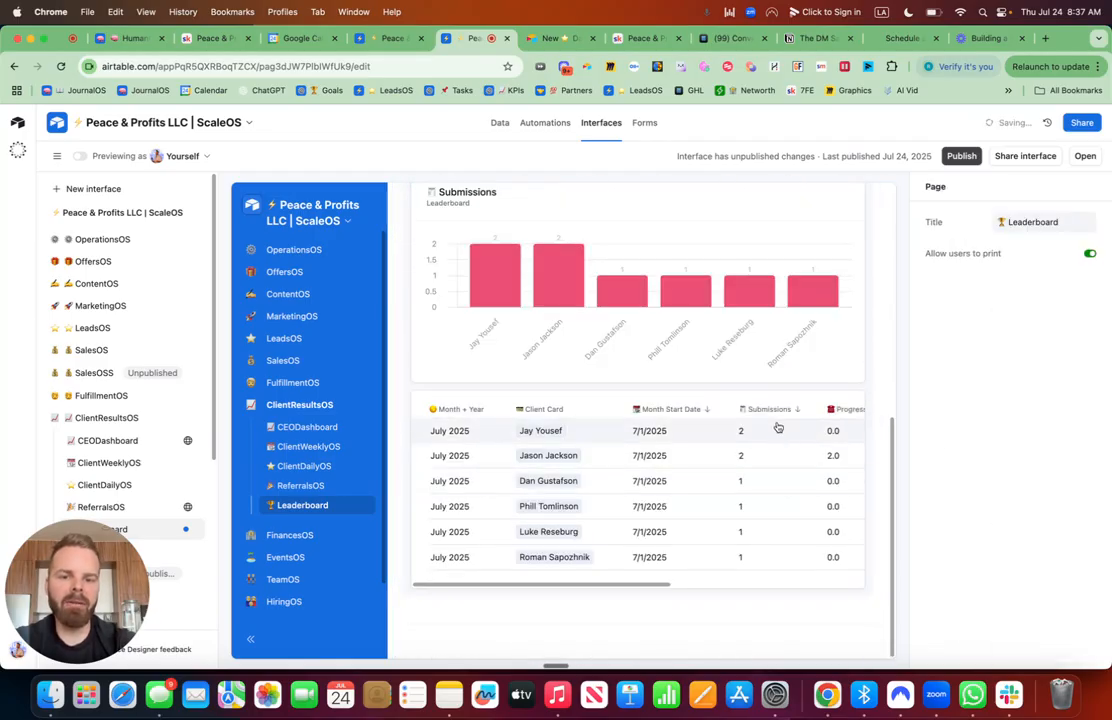
Examine the date conditions offered by the Leaderboard's Month Start Date dropdown filter
scroll(778, 414, up, 8)
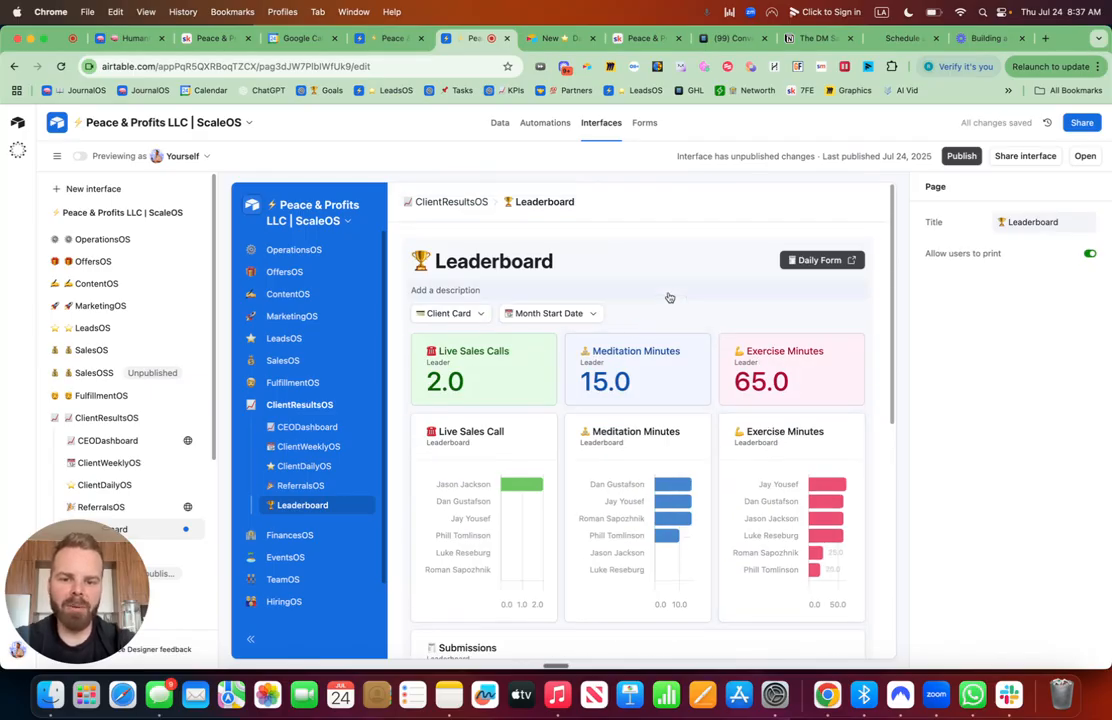
click(575, 314)
click(571, 315)
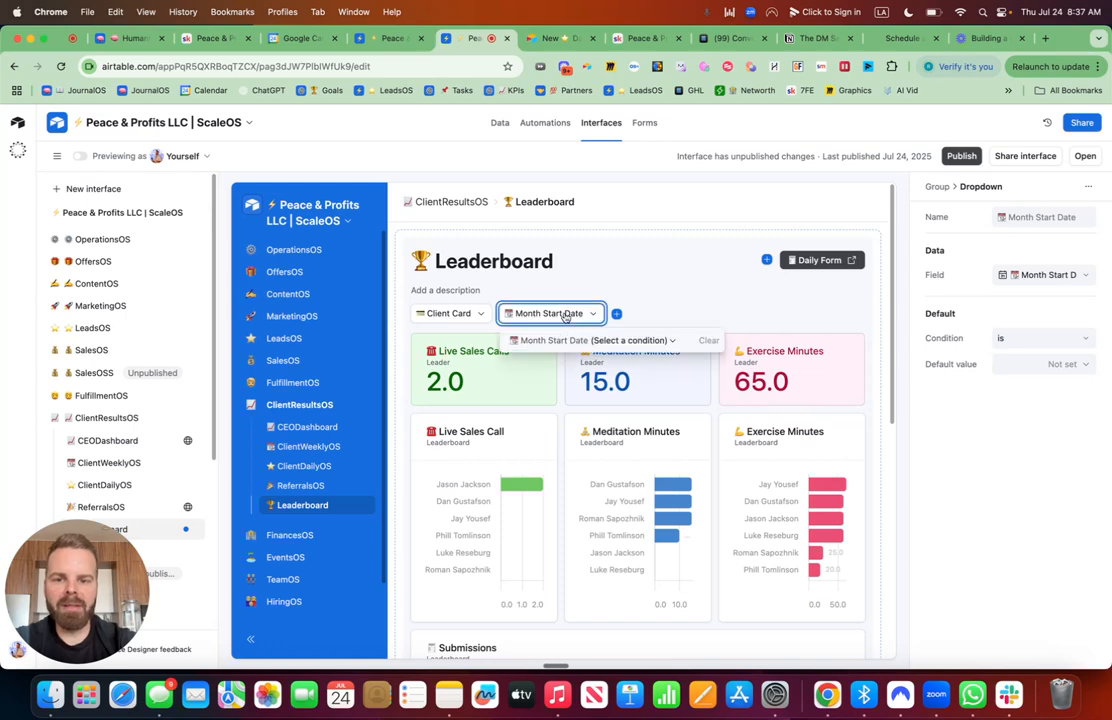
click(638, 342)
mouse_move(560, 373)
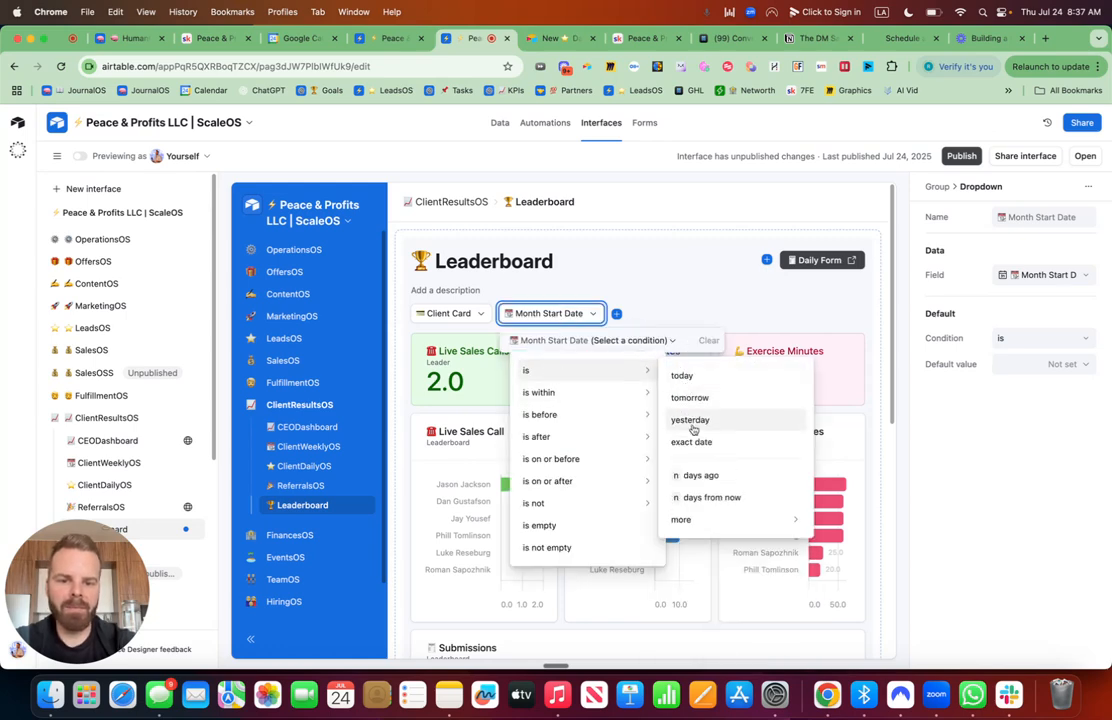
mouse_move(699, 520)
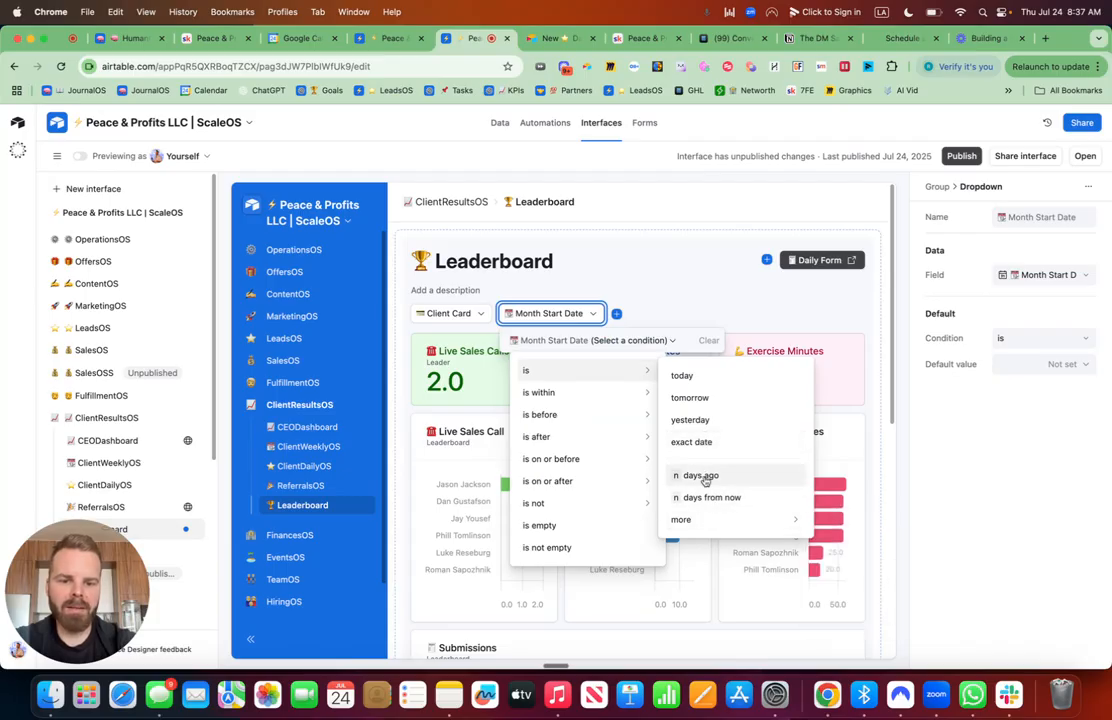
mouse_move(560, 414)
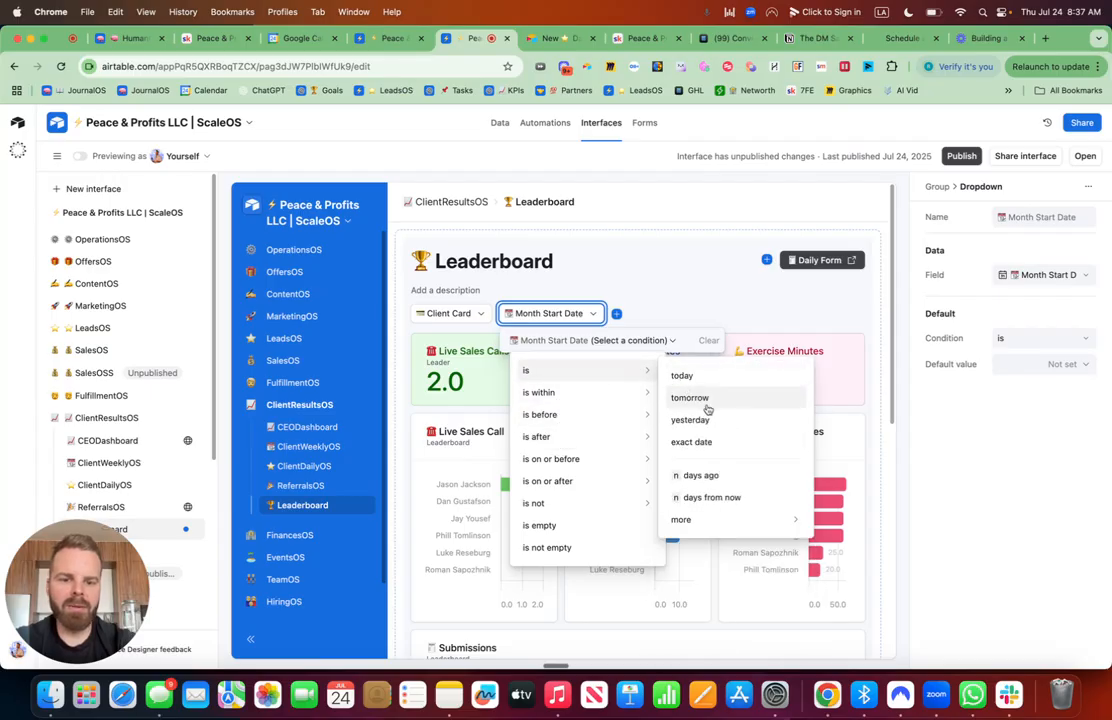
Check which other fields can be added as dropdown filters to the Leaderboard group
click(615, 314)
click(618, 316)
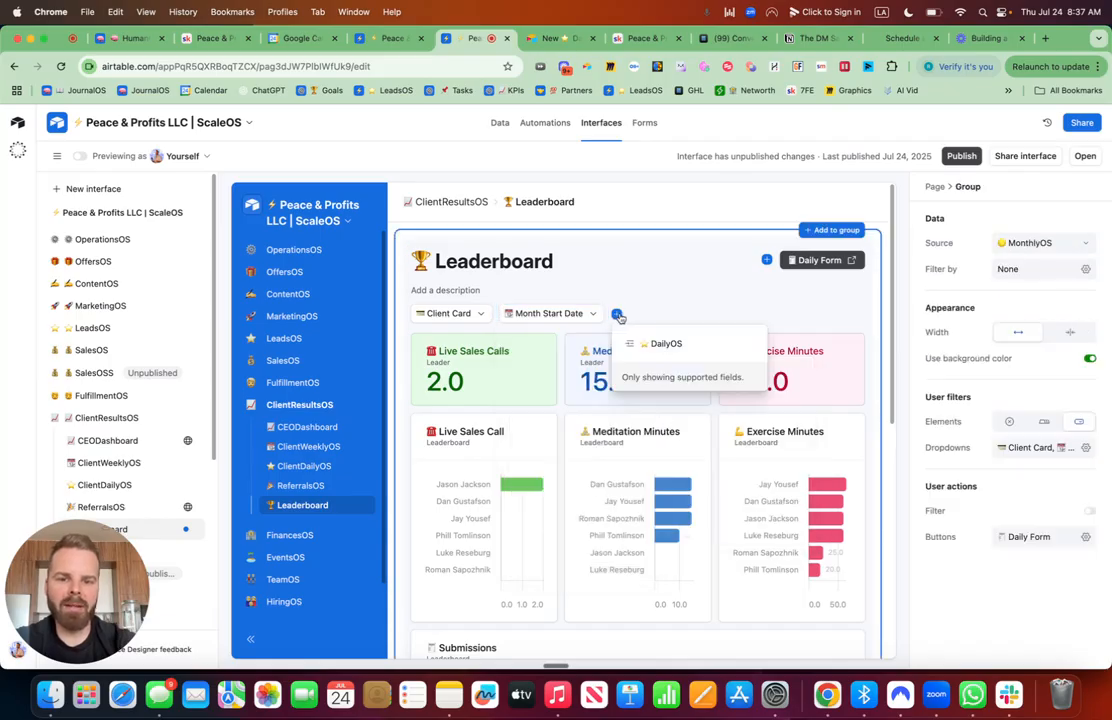
click(617, 315)
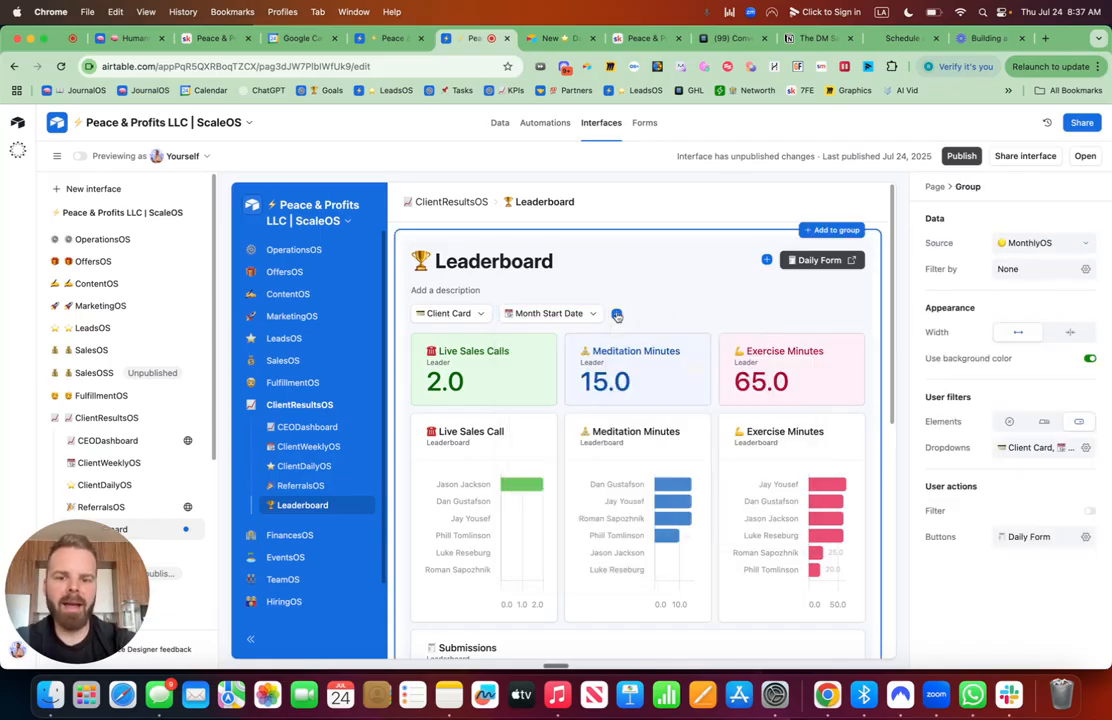
click(617, 315)
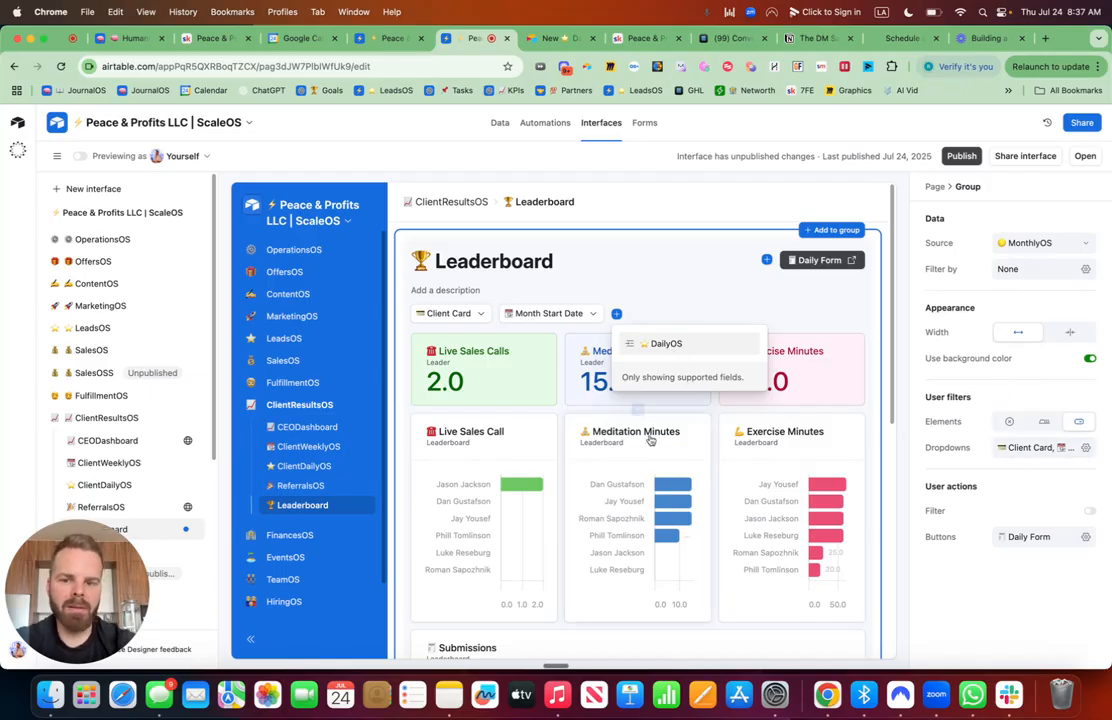
click(858, 365)
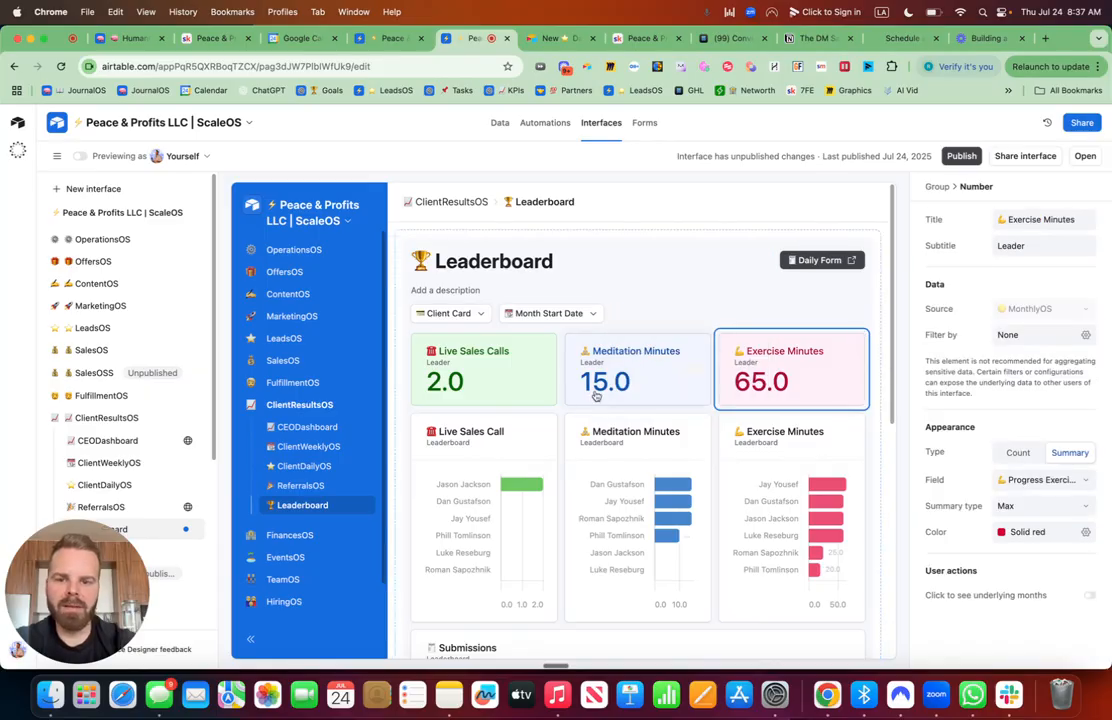
Share the ClientResultsOS Leaderboard page publicly as read-only
scroll(561, 414, down, 5)
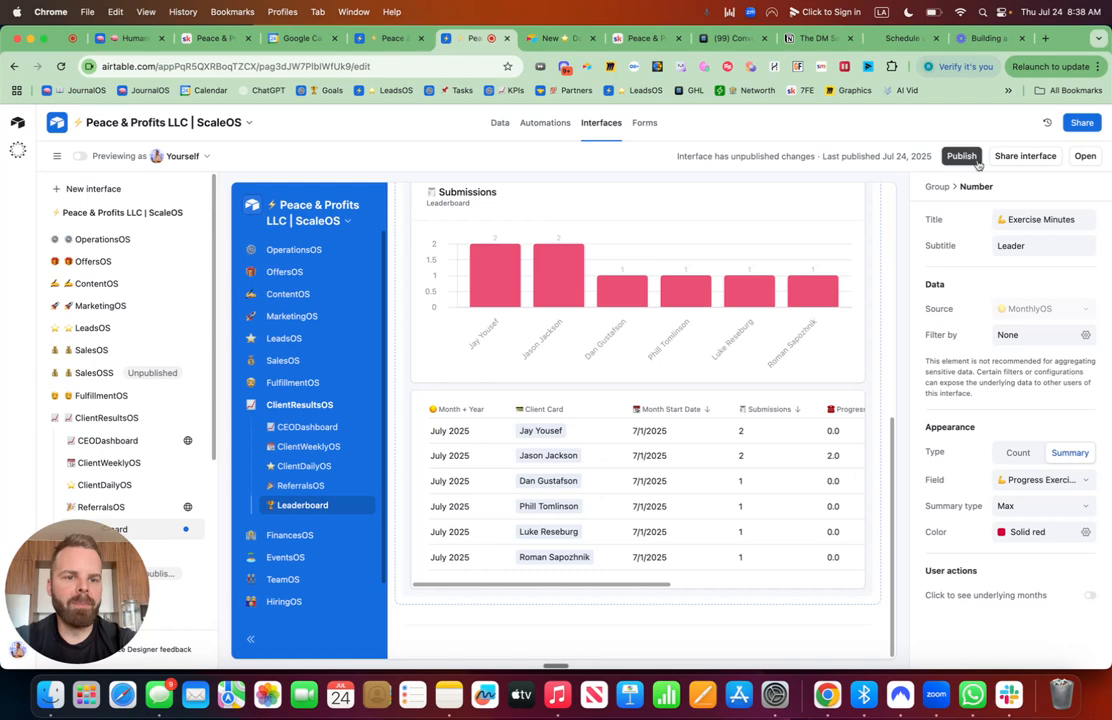
click(1026, 157)
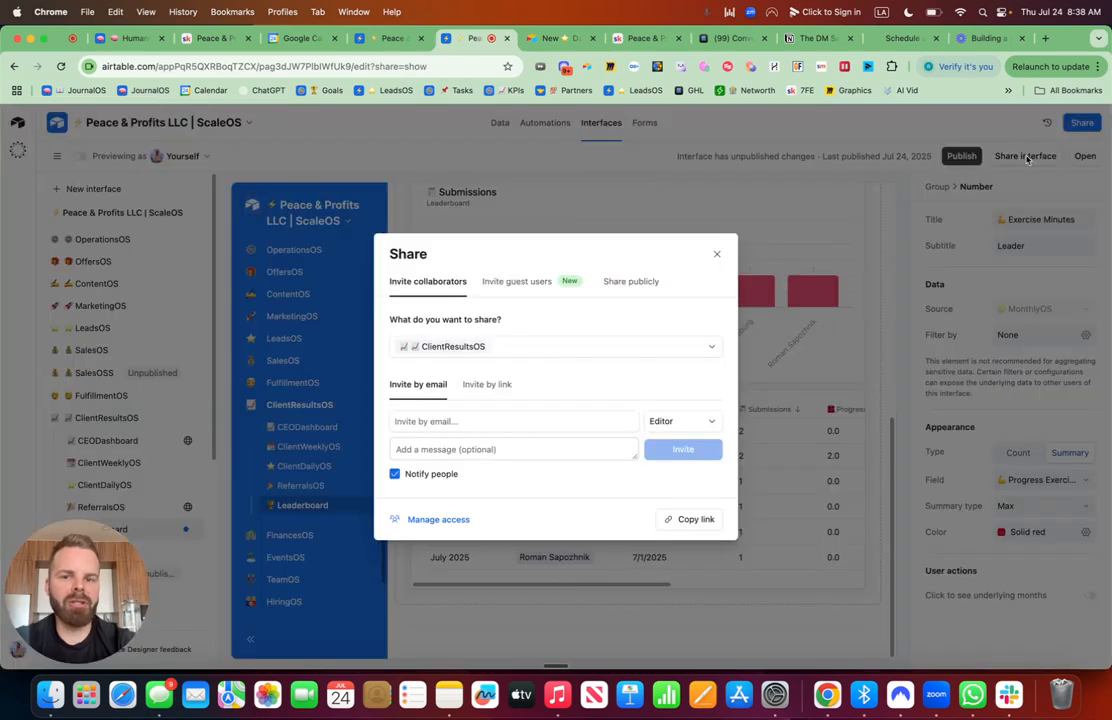
click(630, 283)
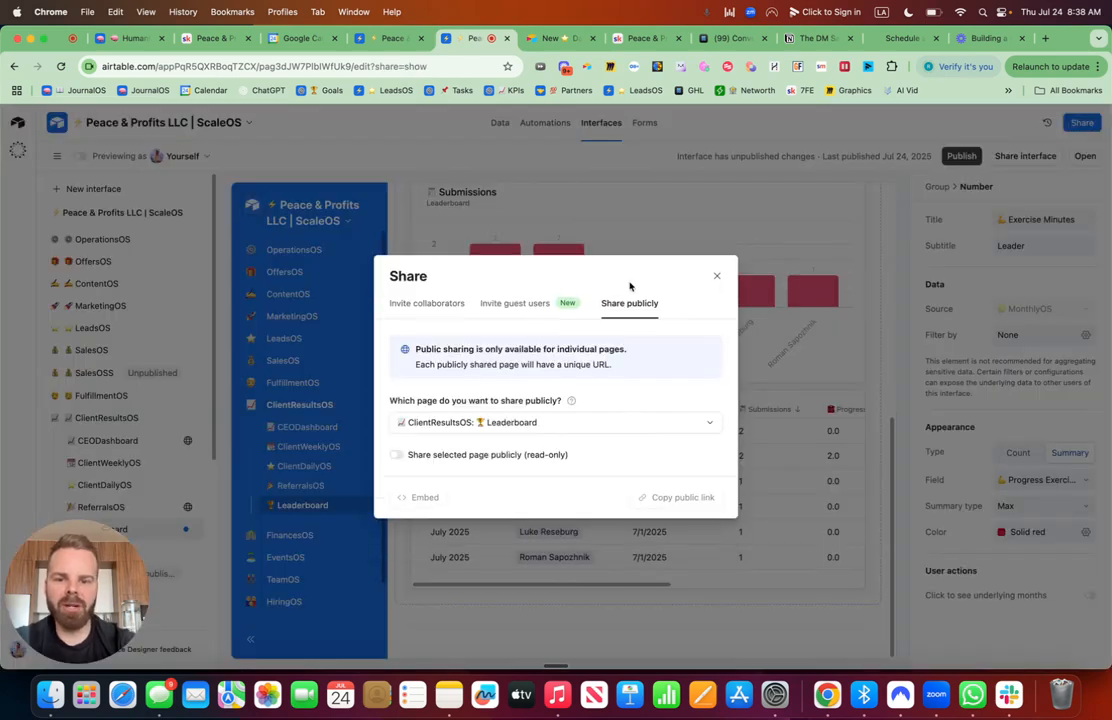
click(398, 456)
click(679, 437)
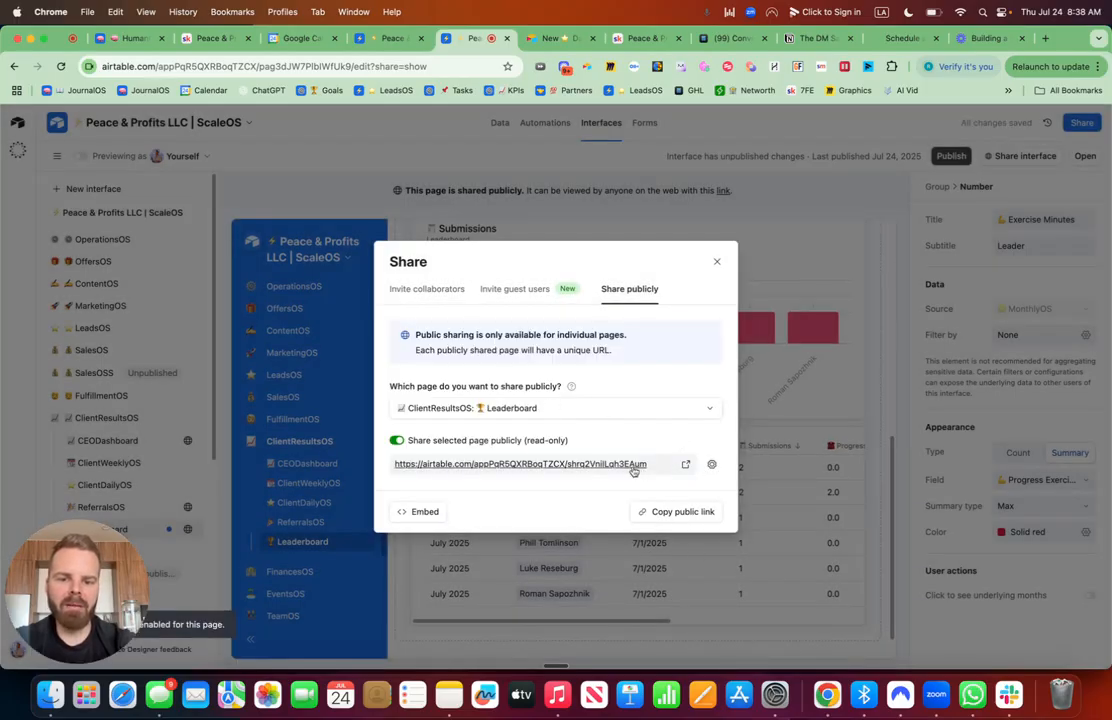
Open the Leaderboard's public link, look over the shared page and check the form behind its Daily Form button
click(634, 465)
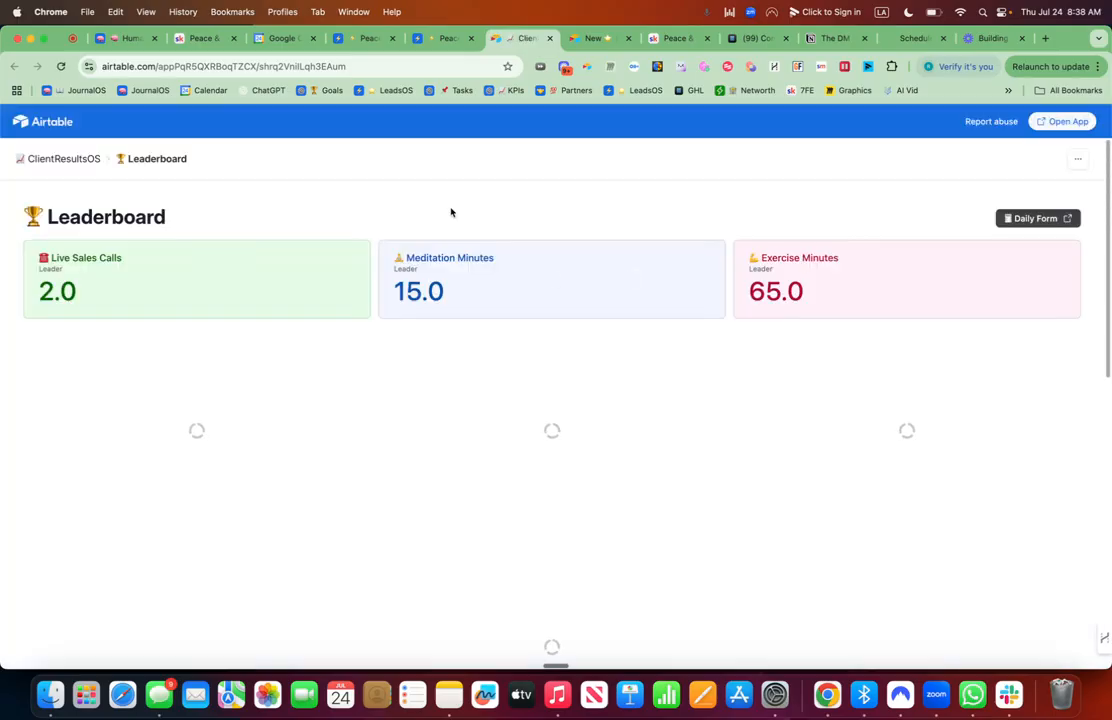
scroll(455, 215, down, 3)
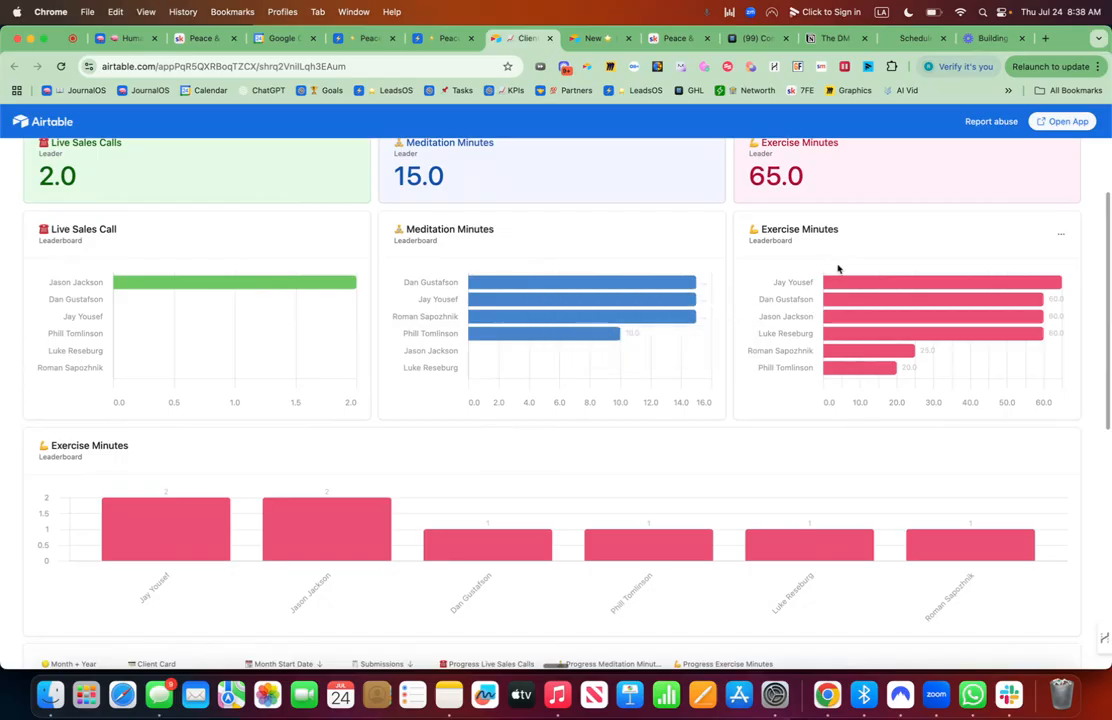
scroll(866, 360, up, 3)
click(1038, 219)
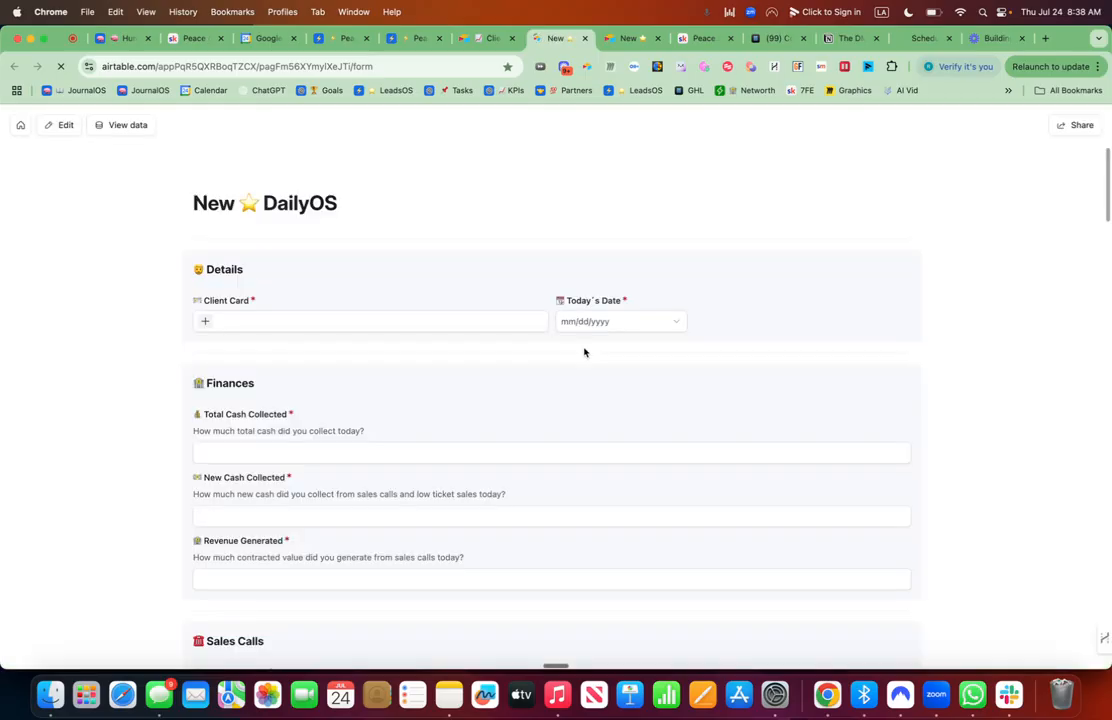
scroll(586, 350, down, 3)
scroll(515, 201, up, 3)
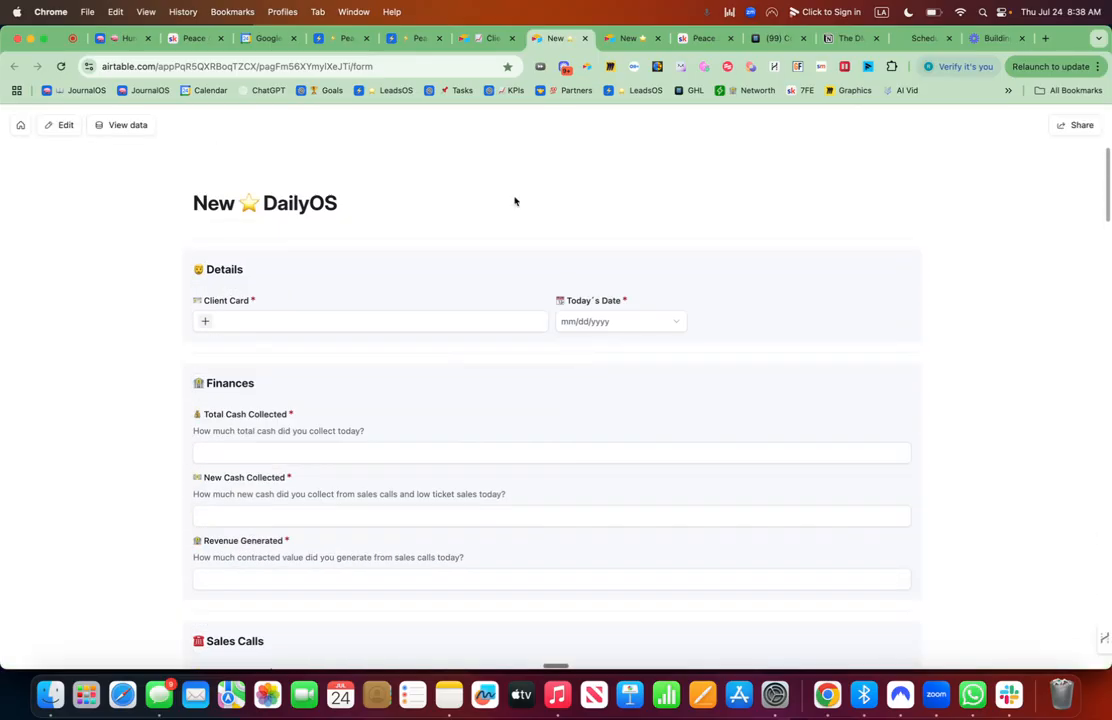
Return to the public Leaderboard page and review its charts, monthly list and leader numbers
click(485, 38)
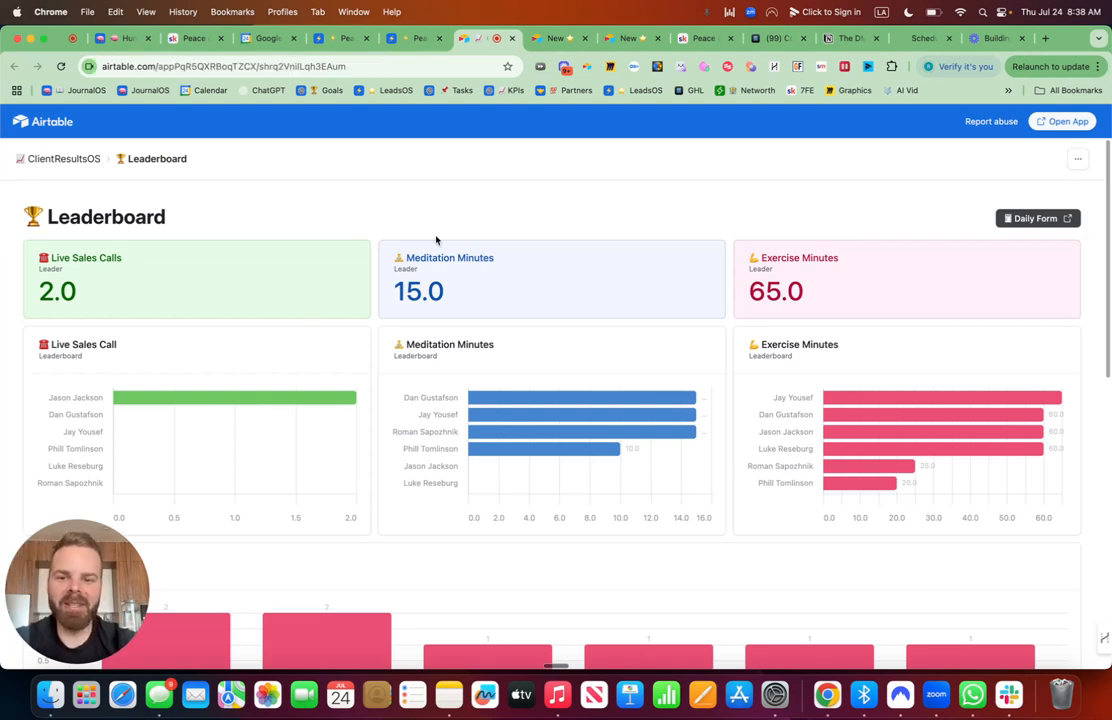
scroll(480, 204, down, 5)
scroll(480, 204, down, 1)
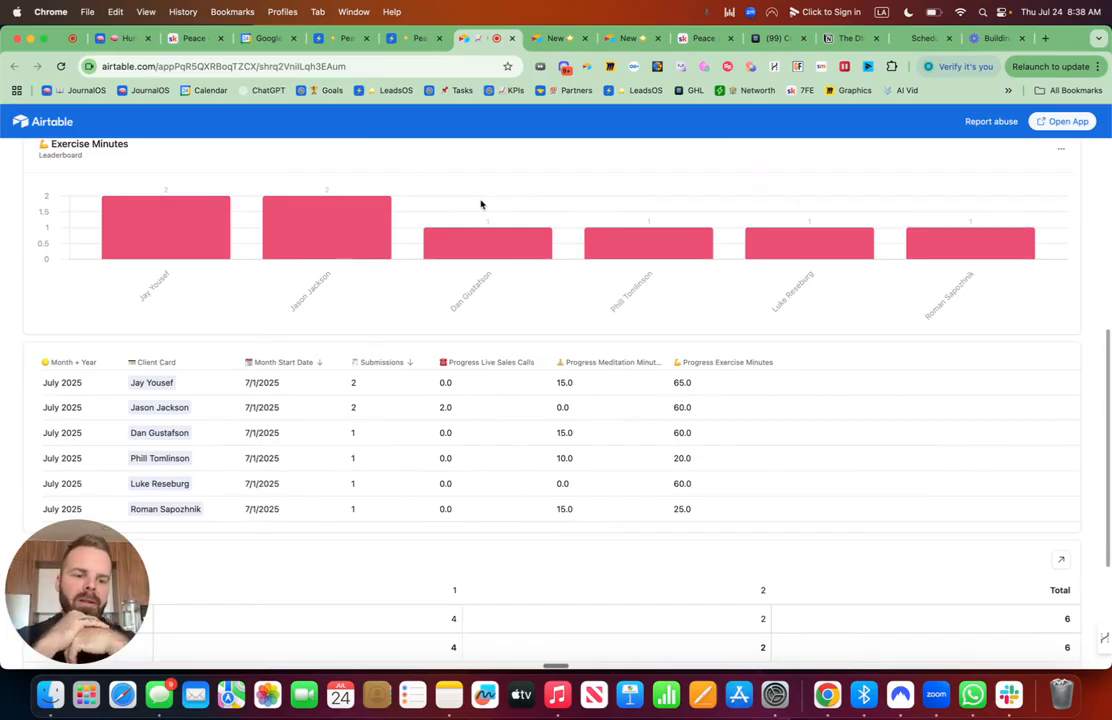
scroll(480, 204, up, 6)
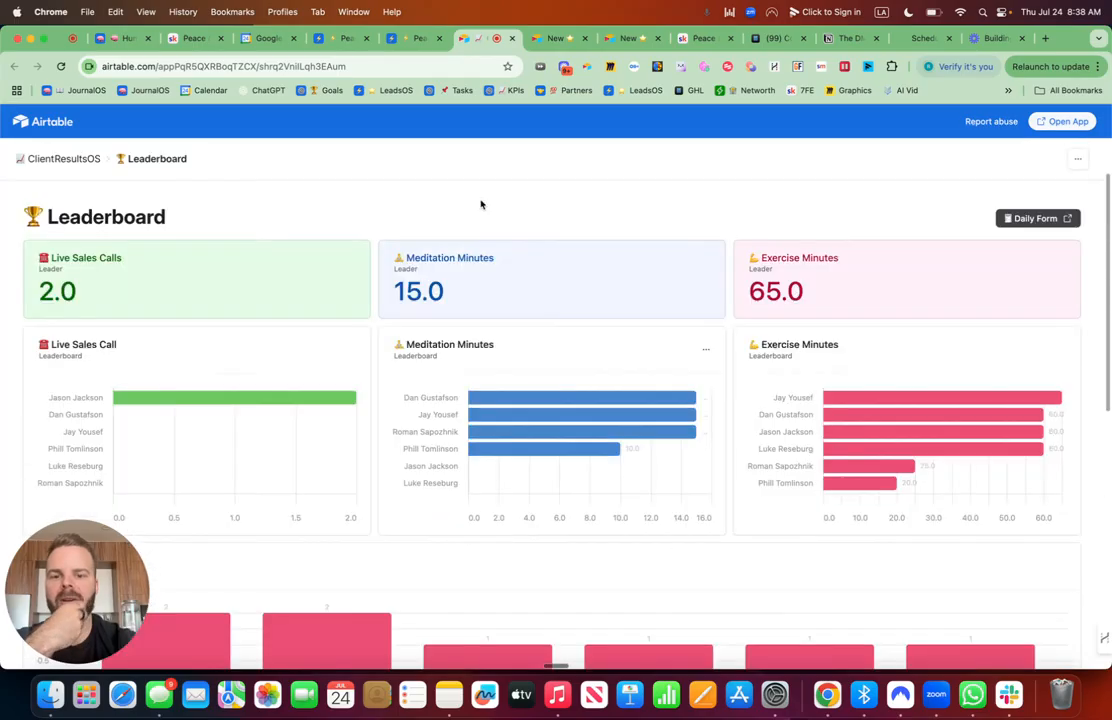